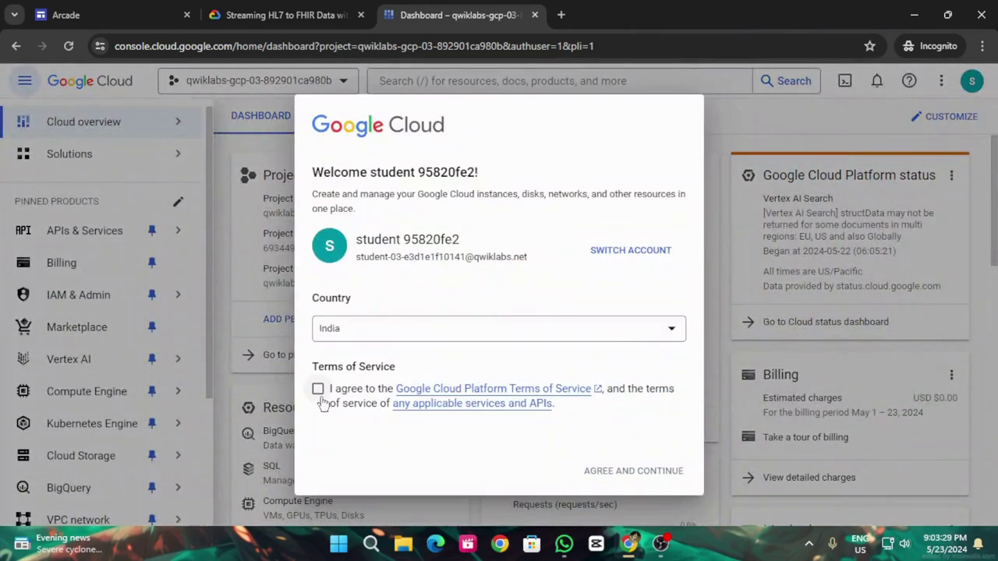
Accept the Google Cloud Platform Terms of Service and continue to the project dashboard
{"action": "left_click", "coordinate": [332, 397]}
{"action": "left_click", "coordinate": [634, 473]}
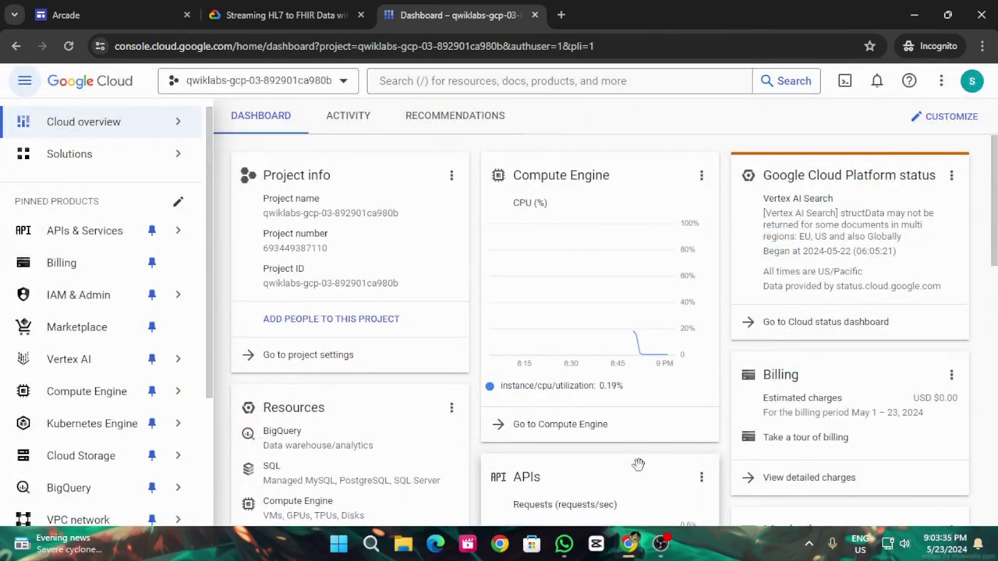
Copy the optional "gcloud auth list" command from the lab's setup instructions
{"action": "left_click", "coordinate": [283, 15]}
{"action": "scroll", "coordinate": [566, 432], "scroll_direction": "down", "scroll_amount": 10}
{"action": "scroll", "coordinate": [566, 433], "scroll_direction": "down", "scroll_amount": 15}
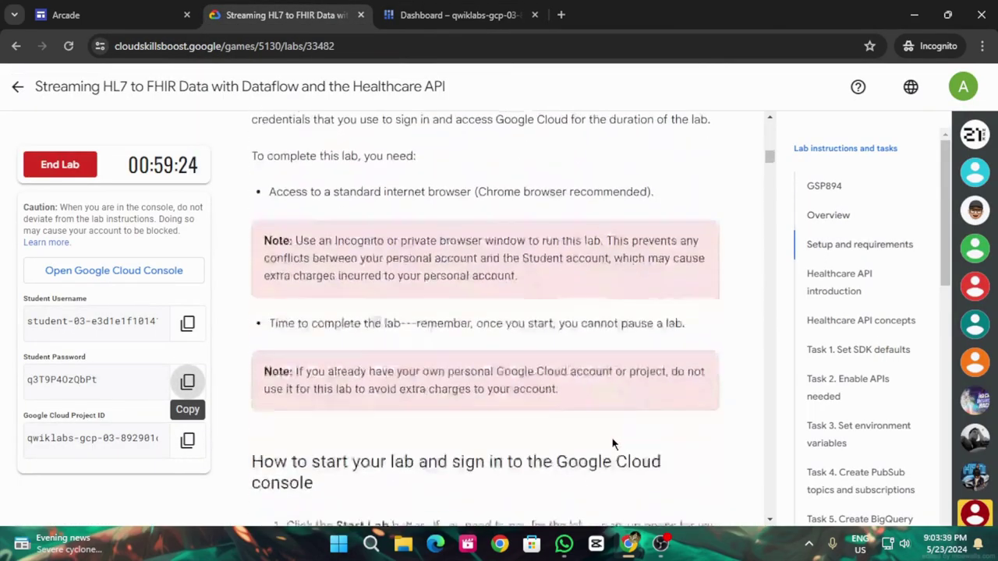
{"action": "scroll", "coordinate": [593, 425], "scroll_direction": "down", "scroll_amount": 7}
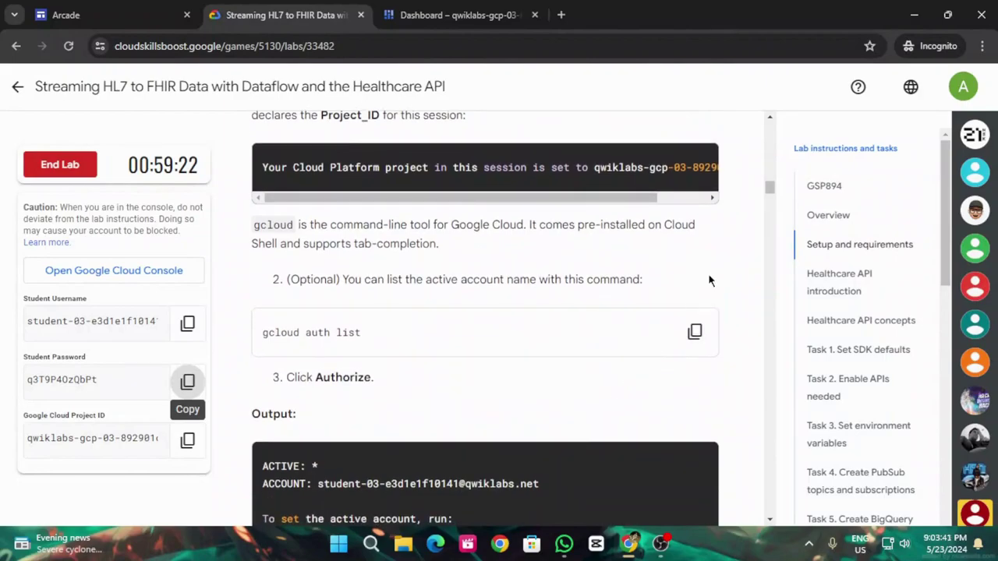
{"action": "left_click", "coordinate": [694, 332]}
Start Cloud Shell in the Google Cloud console, enlarging its pane and accepting the introduction
{"action": "left_click", "coordinate": [448, 14]}
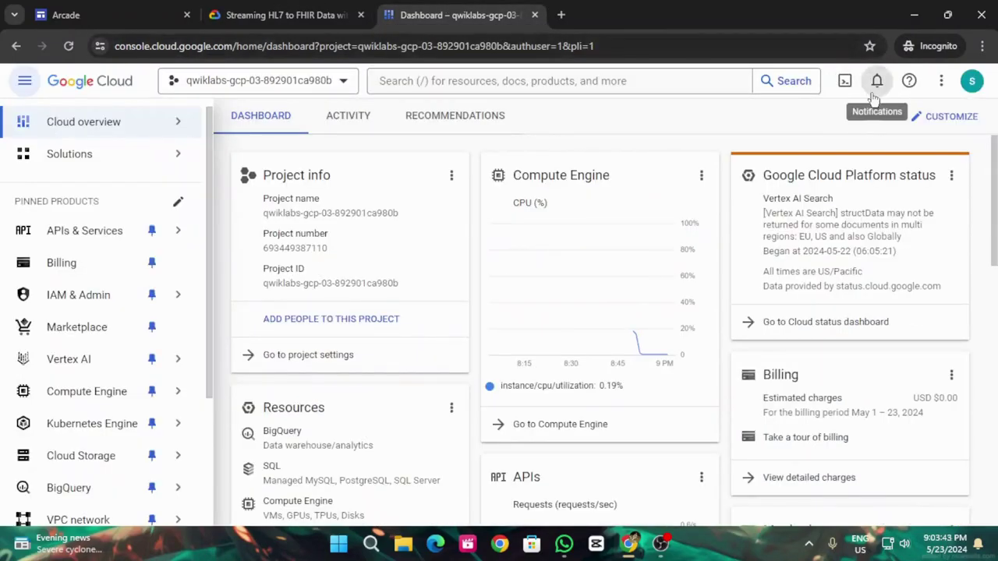
{"action": "left_click", "coordinate": [845, 81]}
{"action": "left_click_drag", "start_coordinate": [608, 325], "coordinate": [601, 152]}
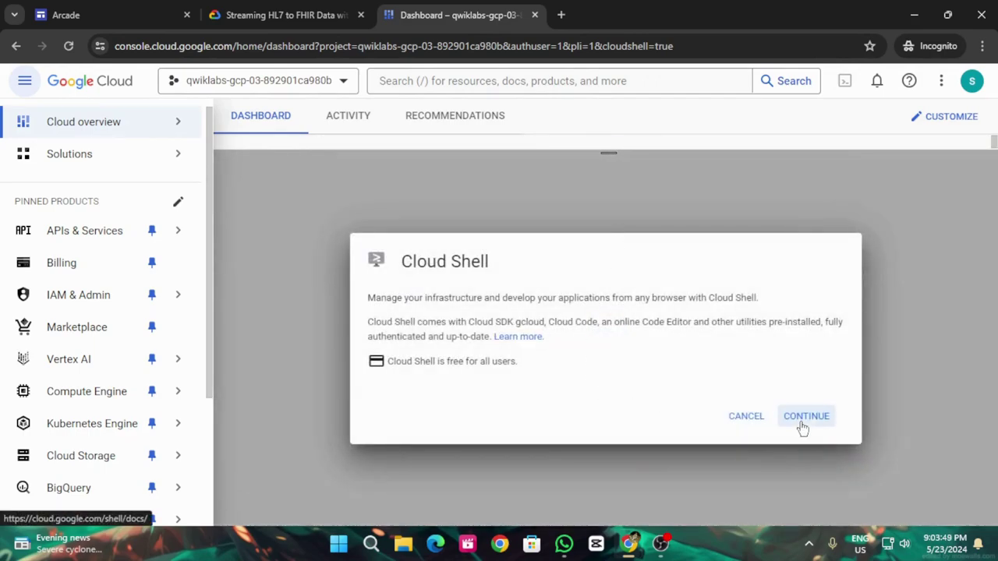
{"action": "left_click", "coordinate": [800, 420]}
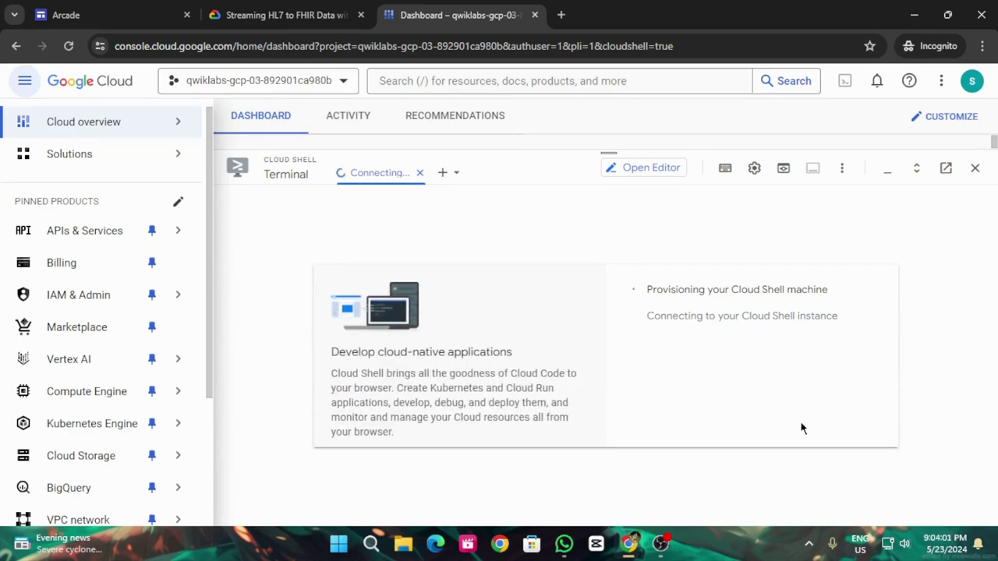
Run gcloud auth list in the Cloud Shell terminal and authorize the request
{"action": "left_click", "coordinate": [710, 255]}
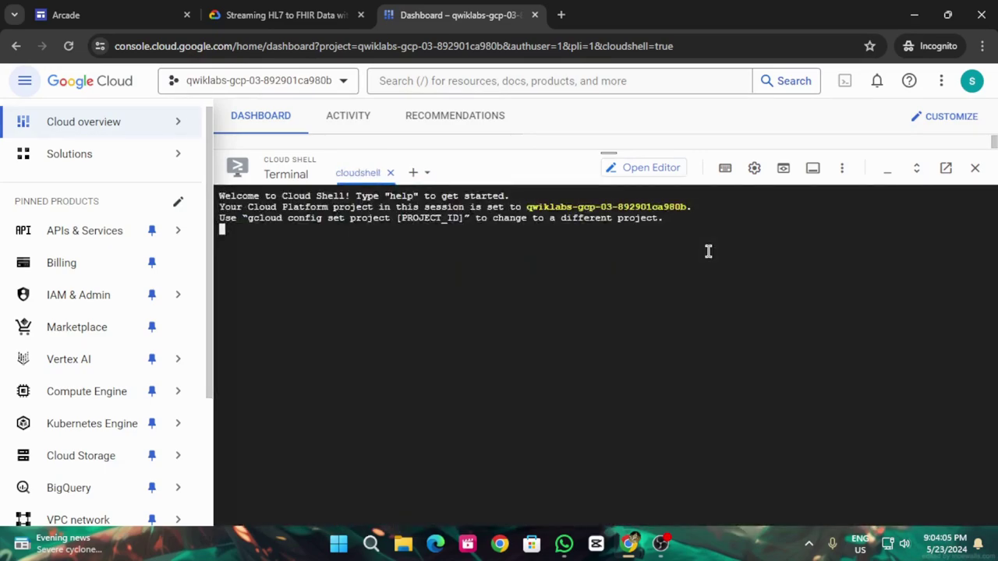
{"action": "key", "text": "ctrl+v"}
{"action": "key", "text": "Return"}
{"action": "left_click", "coordinate": [733, 393]}
Copy the project-listing command from the lab instructions and run gcloud config list project in Cloud Shell
{"action": "key", "text": "ctrl+shift+Tab"}
{"action": "scroll", "coordinate": [479, 401], "scroll_direction": "down", "scroll_amount": 5}
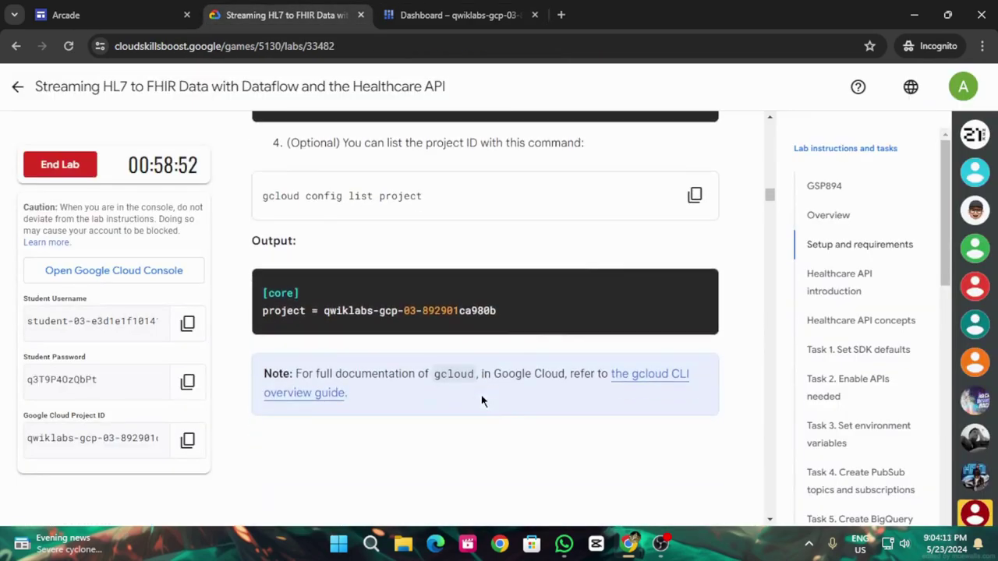
{"action": "left_click", "coordinate": [694, 196]}
{"action": "left_click", "coordinate": [516, 8]}
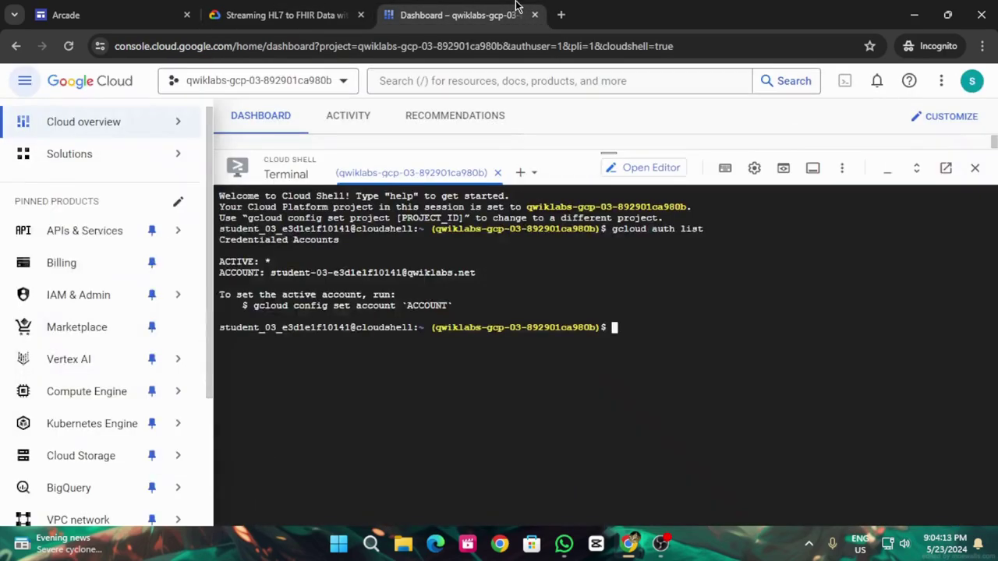
{"action": "key", "text": "ctrl+v"}
{"action": "key", "text": "Return"}
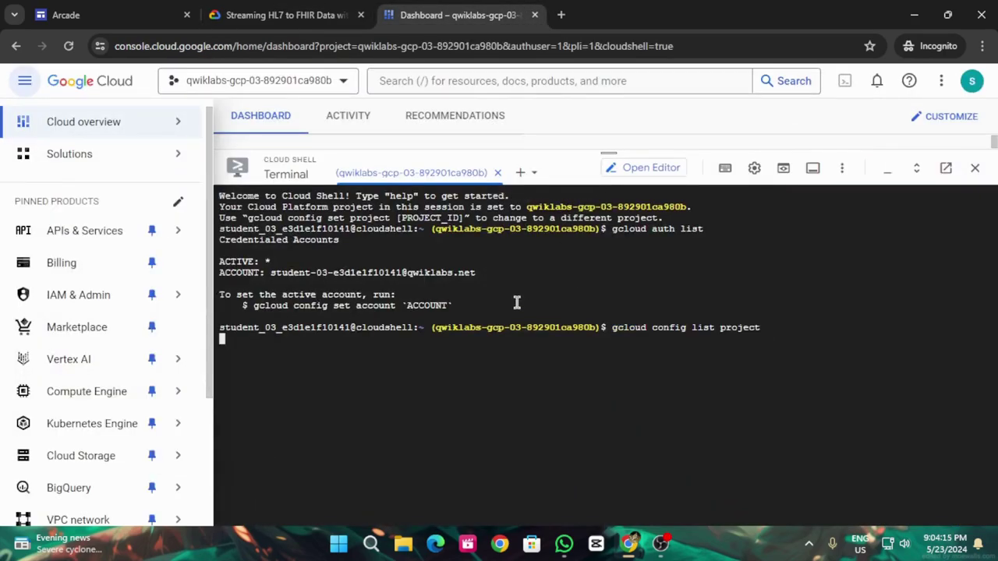
Set the default compute region to us-east1 and zone to us-east1-d using the Task 1 commands in Cloud Shell
{"action": "left_click", "coordinate": [297, 11]}
{"action": "scroll", "coordinate": [525, 352], "scroll_direction": "down", "scroll_amount": 10}
{"action": "scroll", "coordinate": [525, 352], "scroll_direction": "down", "scroll_amount": 15}
{"action": "scroll", "coordinate": [560, 421], "scroll_direction": "down", "scroll_amount": 15}
{"action": "scroll", "coordinate": [586, 421], "scroll_direction": "down", "scroll_amount": 10}
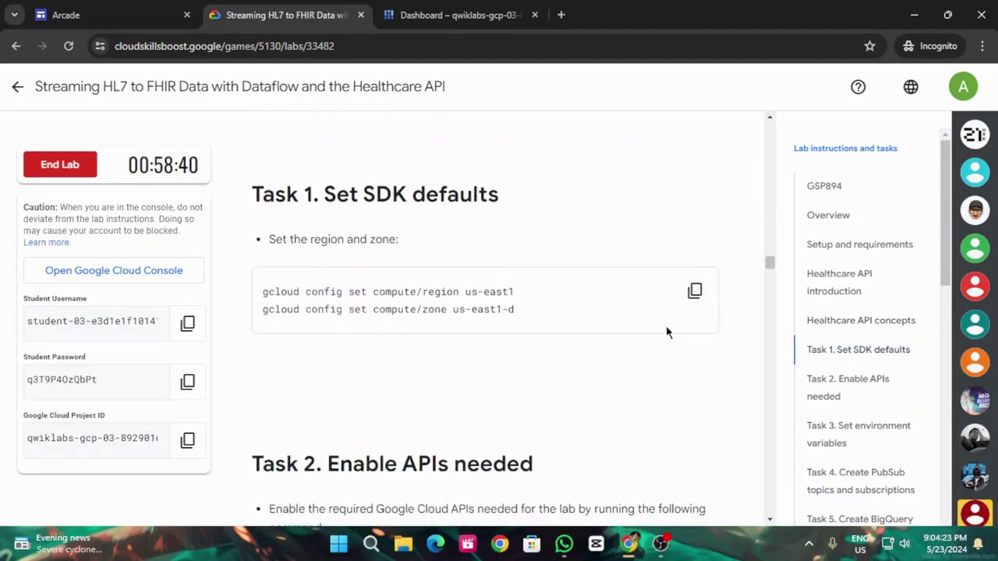
{"action": "left_click", "coordinate": [695, 293]}
{"action": "left_click", "coordinate": [413, 10]}
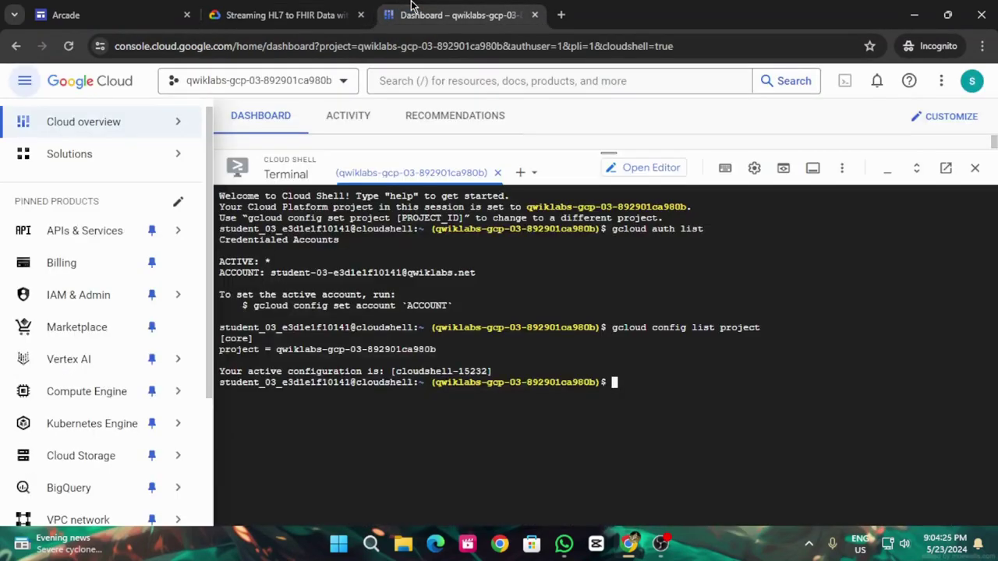
{"action": "key", "text": "ctrl+v"}
Run the Task 2 command to enable the compute, container, dataflow, bigquery, pubsub and healthcare APIs
{"action": "left_click", "coordinate": [277, 14]}
{"action": "scroll", "coordinate": [406, 400], "scroll_direction": "down", "scroll_amount": 5}
{"action": "left_click", "coordinate": [695, 142]}
{"action": "left_click", "coordinate": [490, 7]}
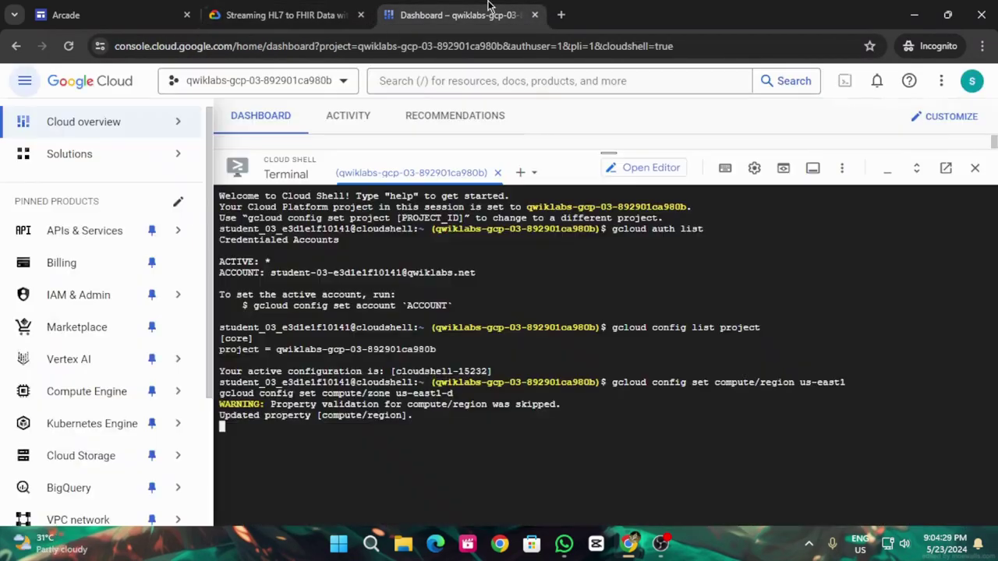
{"action": "key", "text": "ctrl+v"}
{"action": "key", "text": "Return"}
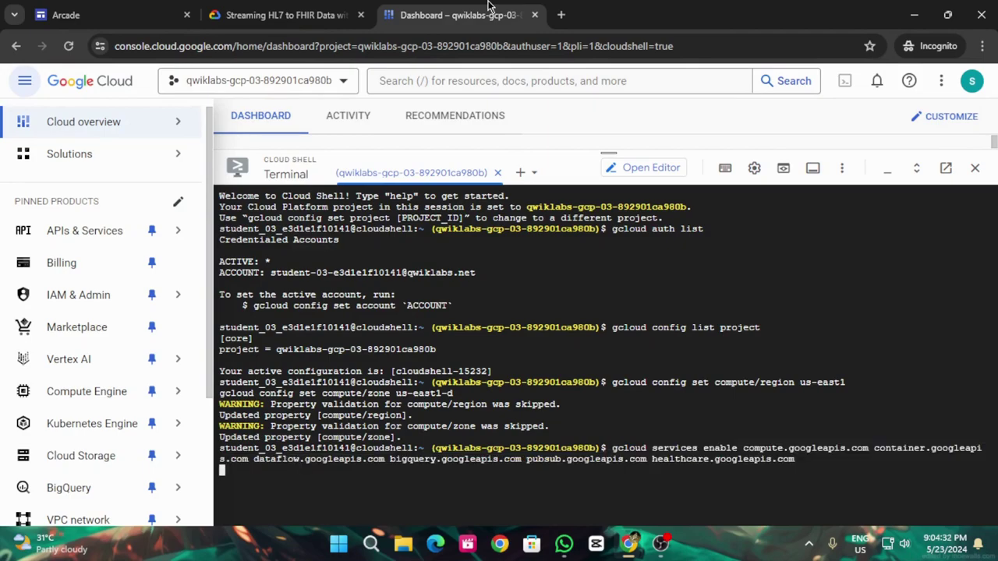
Export the Task 3 environment variables, from PROJECT_ID through MAPPING_BUCKET, in Cloud Shell
{"action": "left_click", "coordinate": [287, 8]}
{"action": "scroll", "coordinate": [528, 334], "scroll_direction": "up", "scroll_amount": 3}
{"action": "scroll", "coordinate": [528, 334], "scroll_direction": "down", "scroll_amount": 6}
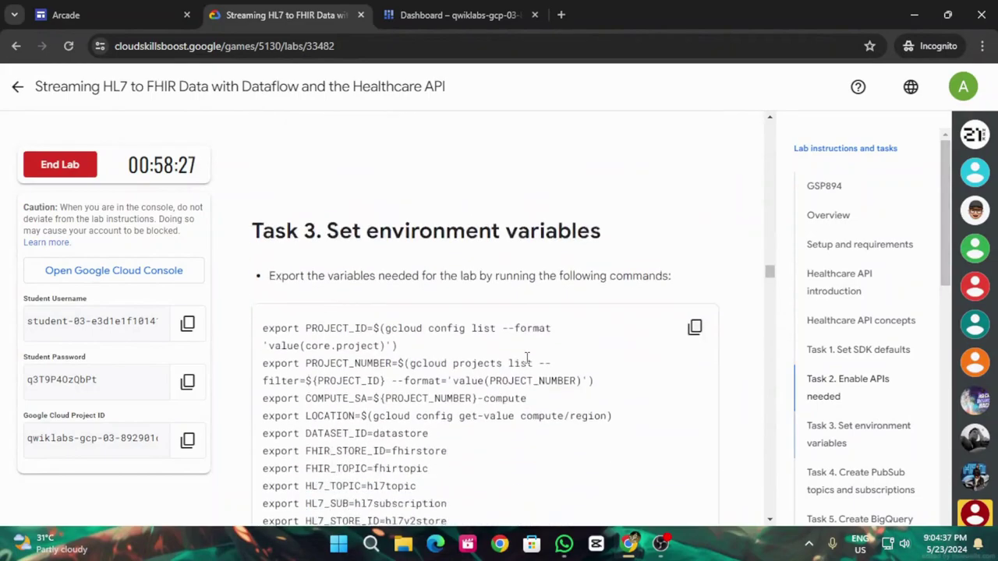
{"action": "left_click", "coordinate": [693, 229]}
{"action": "scroll", "coordinate": [629, 360], "scroll_direction": "down", "scroll_amount": 4}
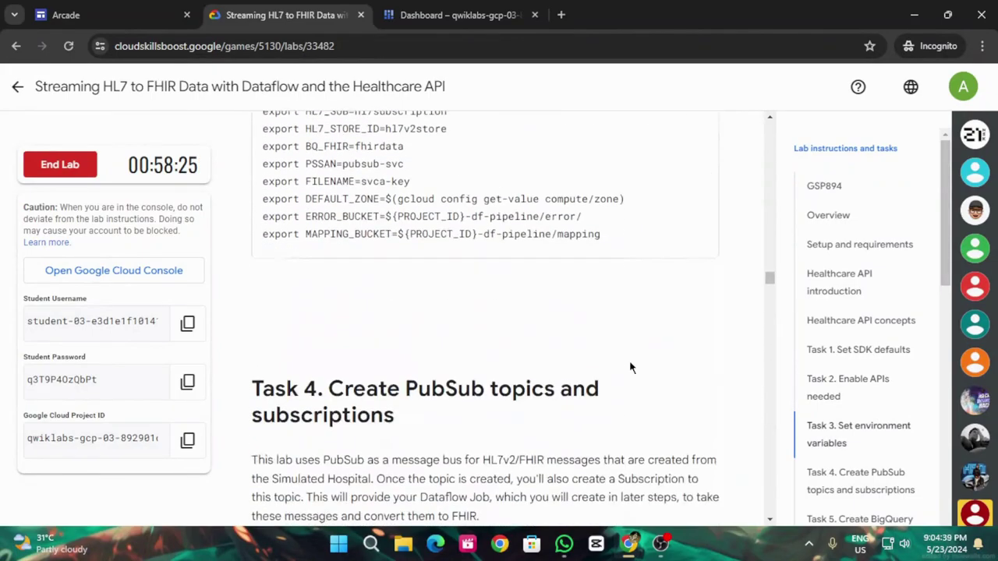
{"action": "left_click", "coordinate": [485, 6]}
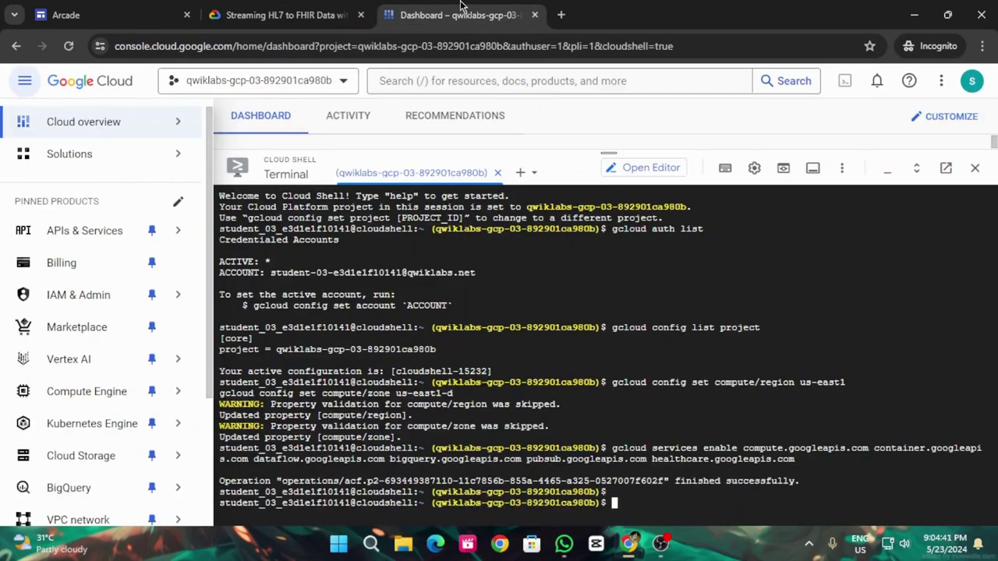
{"action": "key", "text": "ctrl+v"}
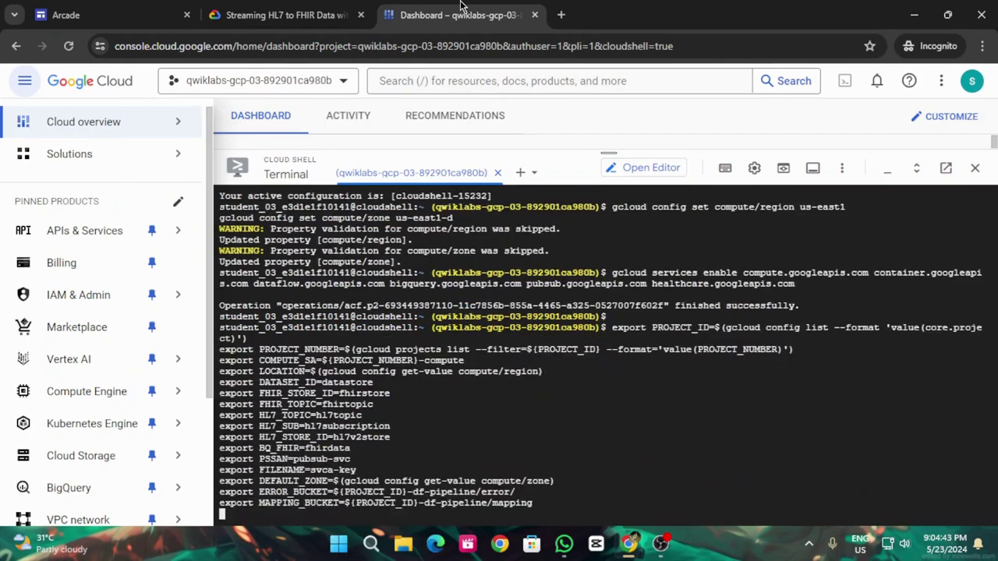
Run the Task 4 commands to create the HL7 topic, its subscription and the FHIR topic in Pub/Sub
{"action": "left_click", "coordinate": [290, 12]}
{"action": "scroll", "coordinate": [541, 296], "scroll_direction": "down", "scroll_amount": 4}
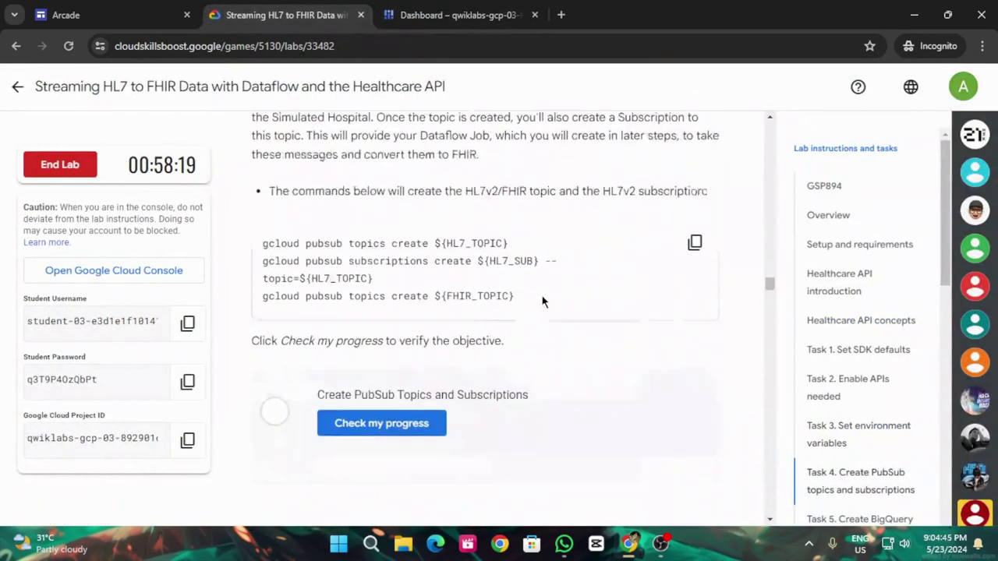
{"action": "left_click", "coordinate": [693, 309]}
{"action": "left_click", "coordinate": [424, 8]}
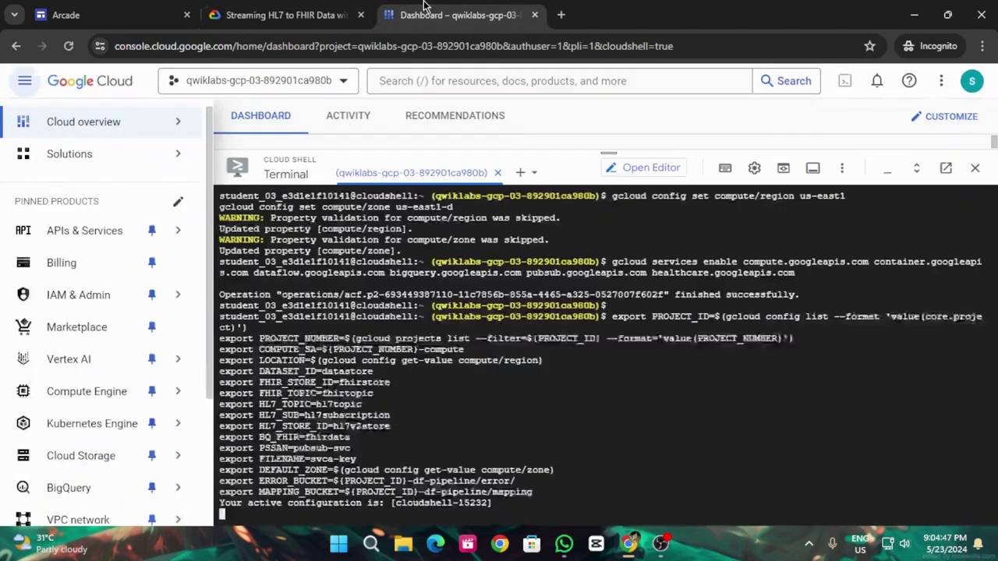
{"action": "key", "text": "ctrl+v"}
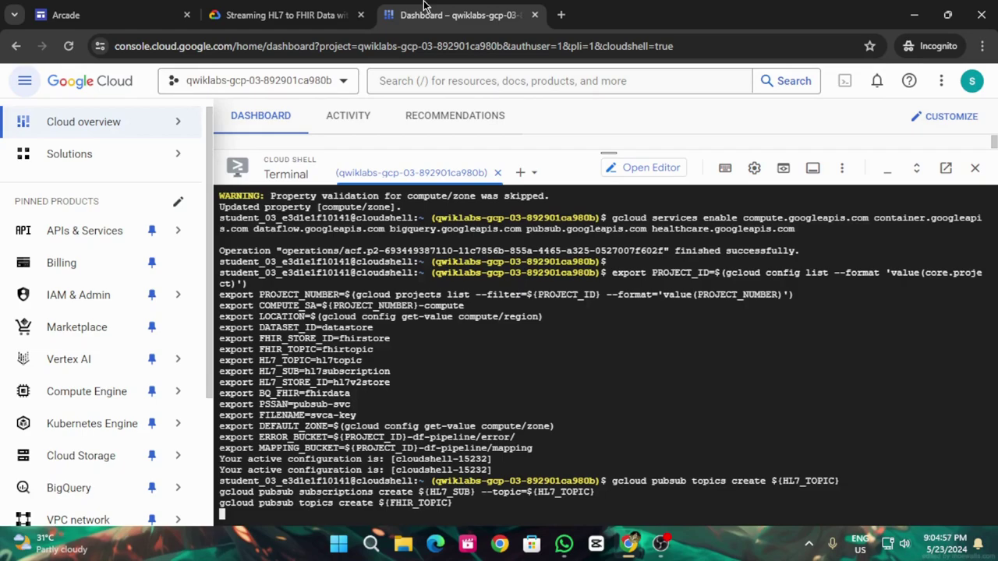
{"action": "left_click", "coordinate": [299, 10]}
{"action": "scroll", "coordinate": [561, 363], "scroll_direction": "up", "scroll_amount": 4}
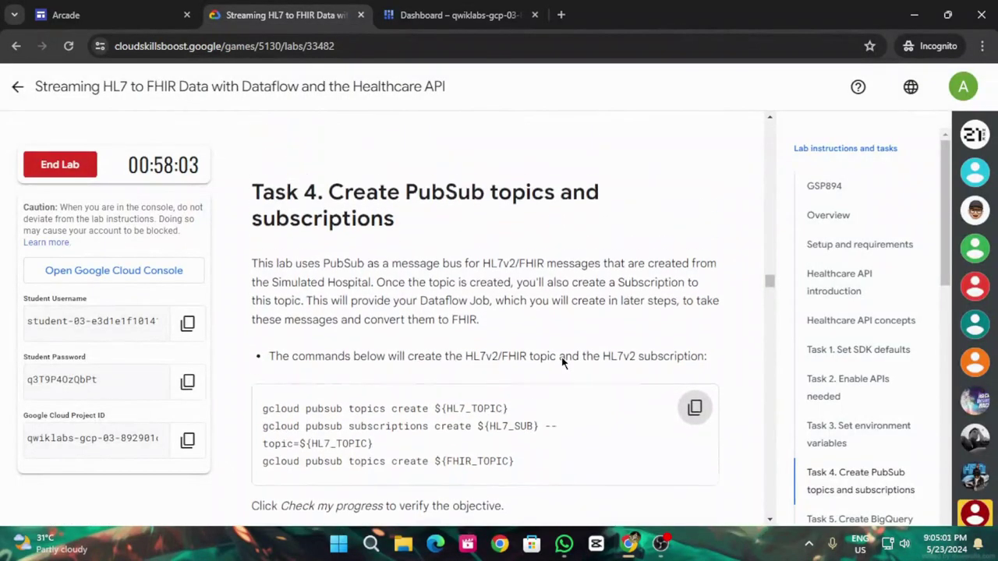
{"action": "scroll", "coordinate": [562, 362], "scroll_direction": "down", "scroll_amount": 4}
{"action": "scroll", "coordinate": [659, 351], "scroll_direction": "up", "scroll_amount": 2}
{"action": "scroll", "coordinate": [659, 351], "scroll_direction": "down", "scroll_amount": 3}
{"action": "left_click", "coordinate": [458, 10]}
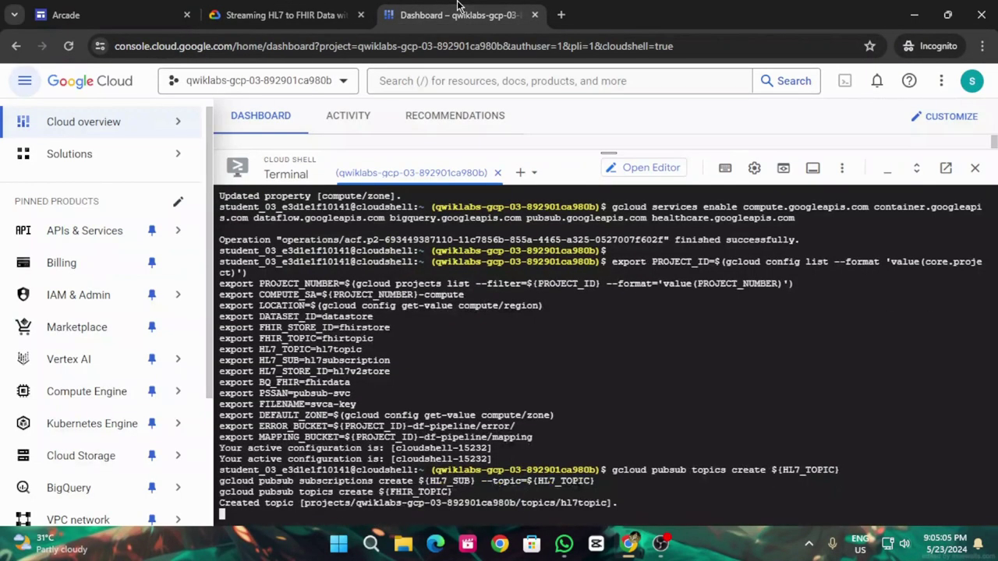
Check the lab progress for Create PubSub Topics and Subscriptions, repeating the check once the Cloud Shell commands finish
{"action": "left_click", "coordinate": [280, 15]}
{"action": "scroll", "coordinate": [492, 304], "scroll_direction": "up", "scroll_amount": 6}
{"action": "scroll", "coordinate": [499, 300], "scroll_direction": "up", "scroll_amount": 2}
{"action": "scroll", "coordinate": [510, 292], "scroll_direction": "down", "scroll_amount": 8}
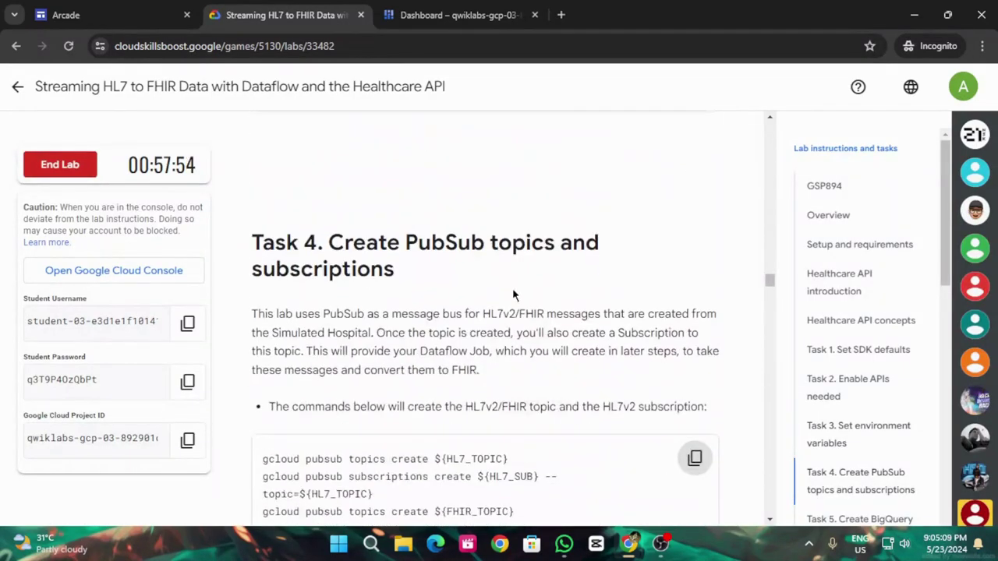
{"action": "left_click", "coordinate": [386, 205]}
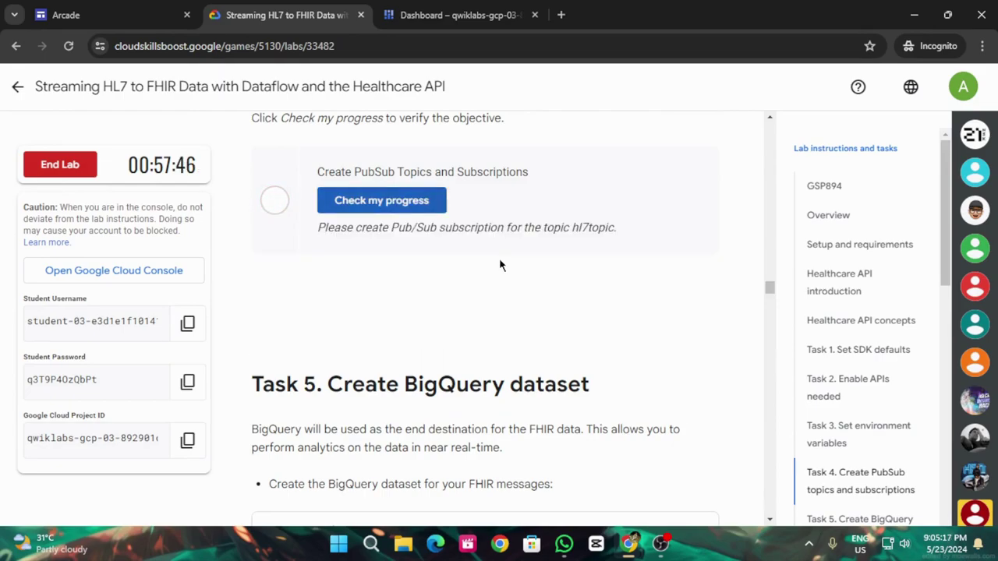
{"action": "left_click", "coordinate": [377, 200]}
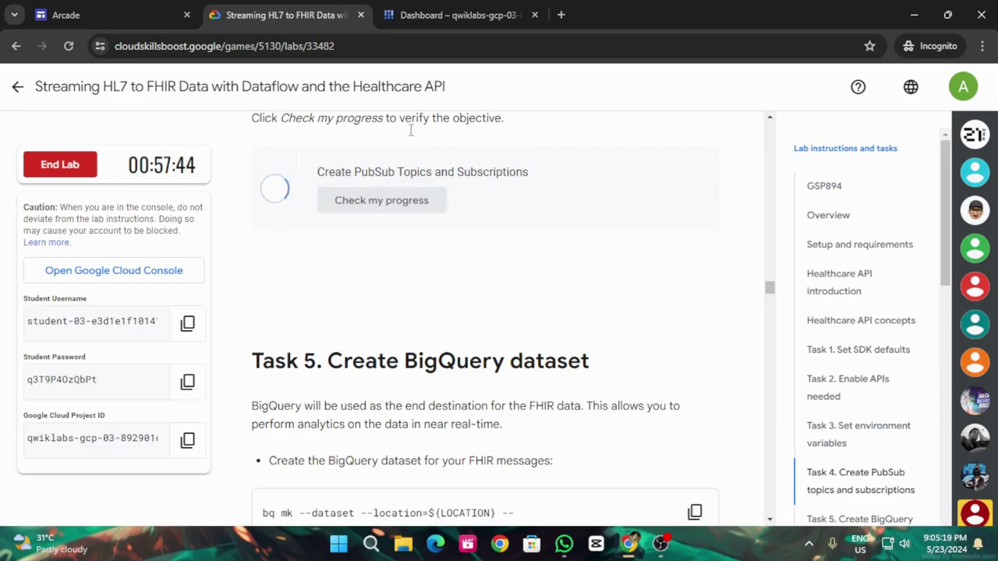
{"action": "left_click", "coordinate": [421, 13]}
{"action": "left_click", "coordinate": [311, 11]}
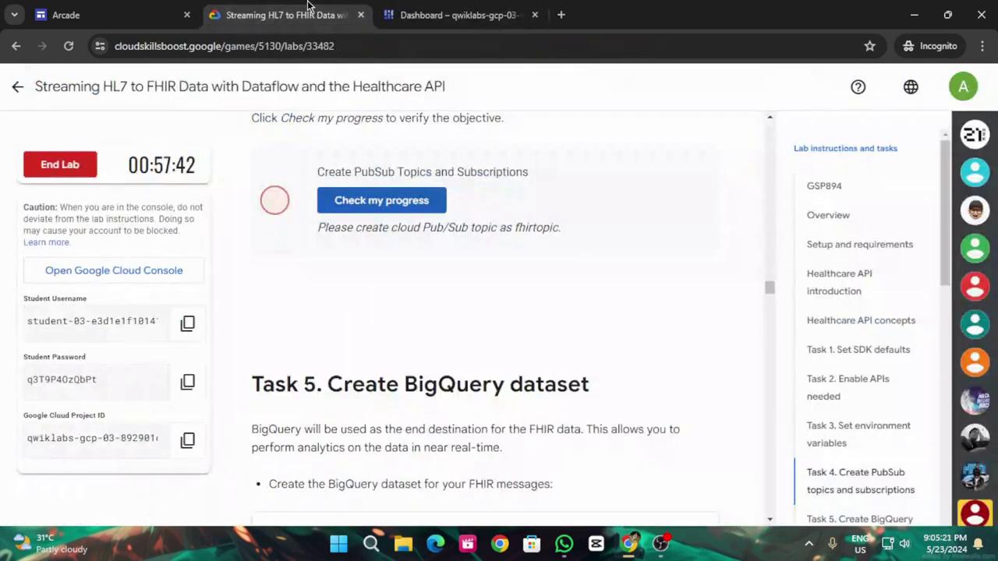
{"action": "left_click", "coordinate": [413, 209]}
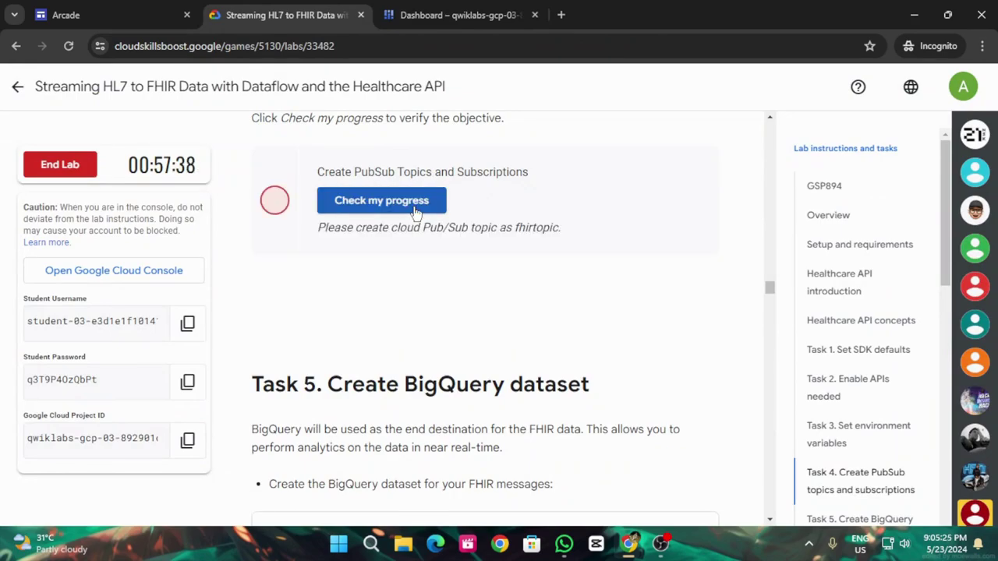
{"action": "left_click", "coordinate": [436, 11]}
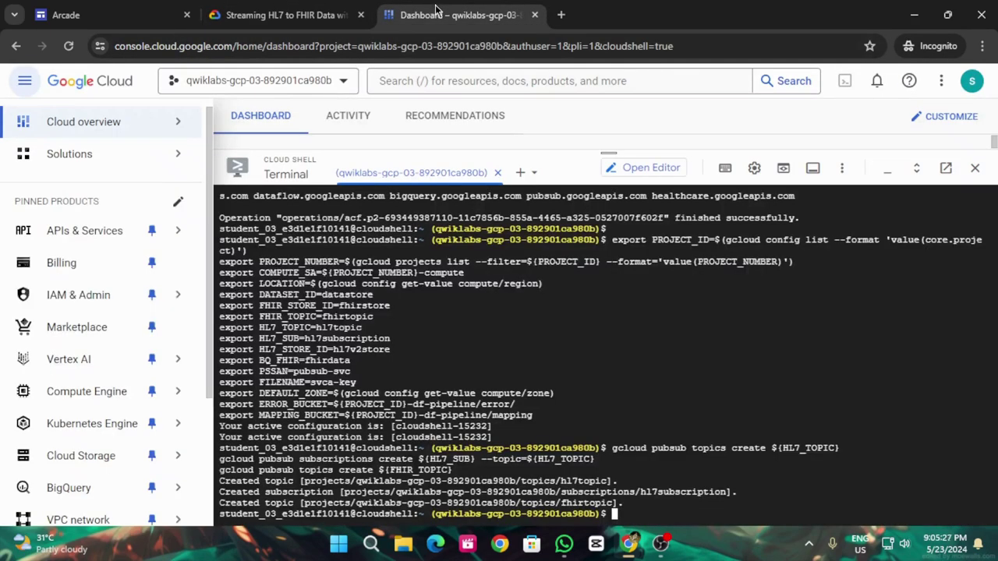
{"action": "left_click", "coordinate": [328, 11]}
{"action": "left_click", "coordinate": [335, 207]}
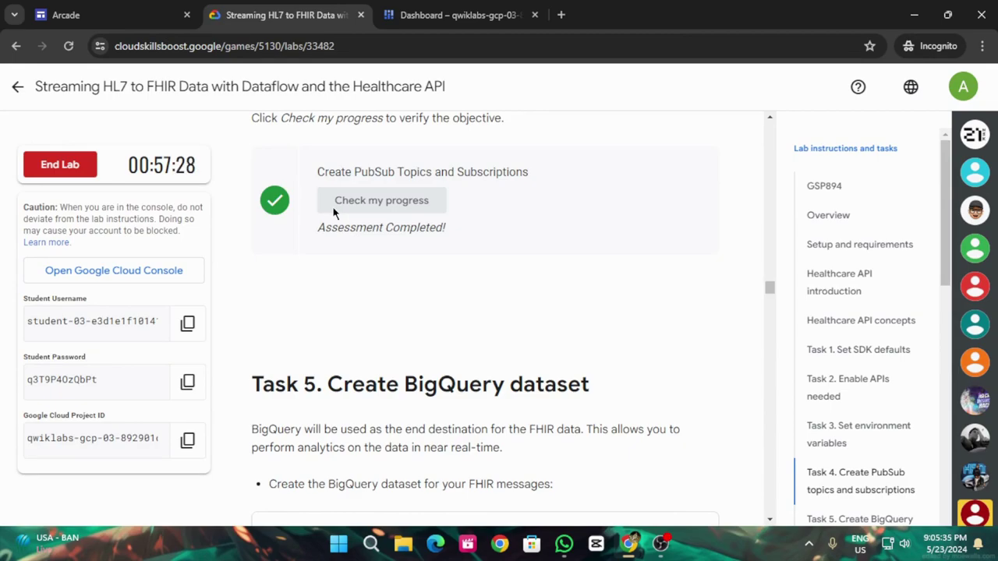
Run the Task 5 bq mk command in Cloud Shell to create the BigQuery dataset described as HCAPI-FHIR-dataset
{"action": "scroll", "coordinate": [445, 318], "scroll_direction": "down", "scroll_amount": 3}
{"action": "scroll", "coordinate": [445, 318], "scroll_direction": "down", "scroll_amount": 2}
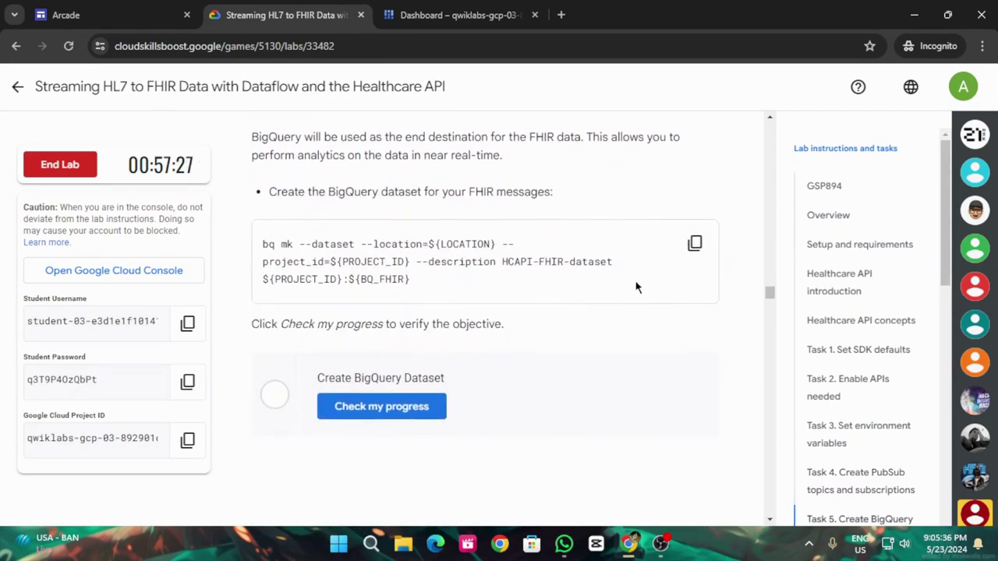
{"action": "left_click", "coordinate": [694, 242]}
{"action": "left_click", "coordinate": [413, 19]}
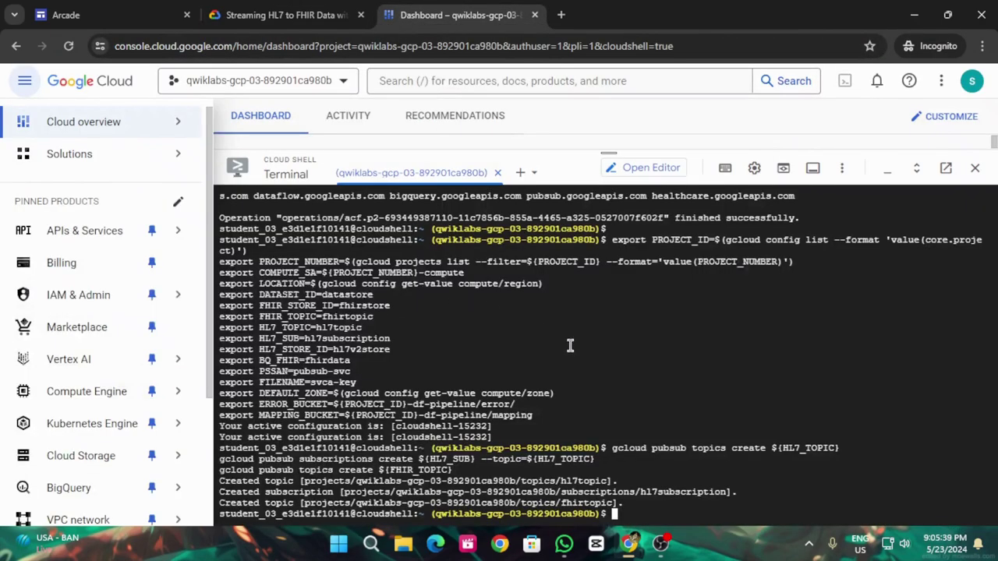
{"action": "key", "text": "ctrl+v"}
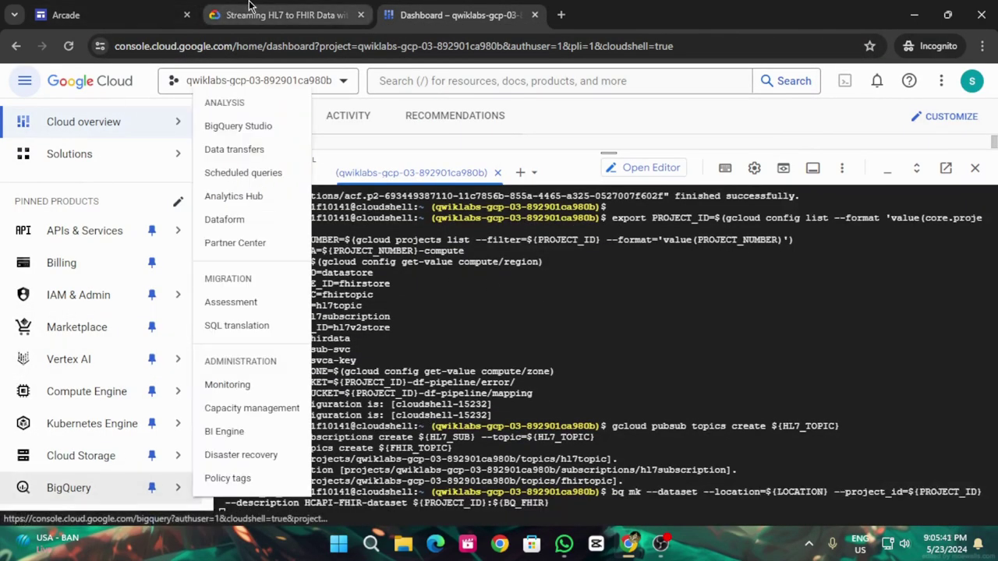
Check the lab progress for Create BigQuery Dataset and return to Cloud Shell
{"action": "left_click", "coordinate": [284, 14]}
{"action": "left_click", "coordinate": [418, 401]}
{"action": "scroll", "coordinate": [500, 371], "scroll_direction": "down", "scroll_amount": 3}
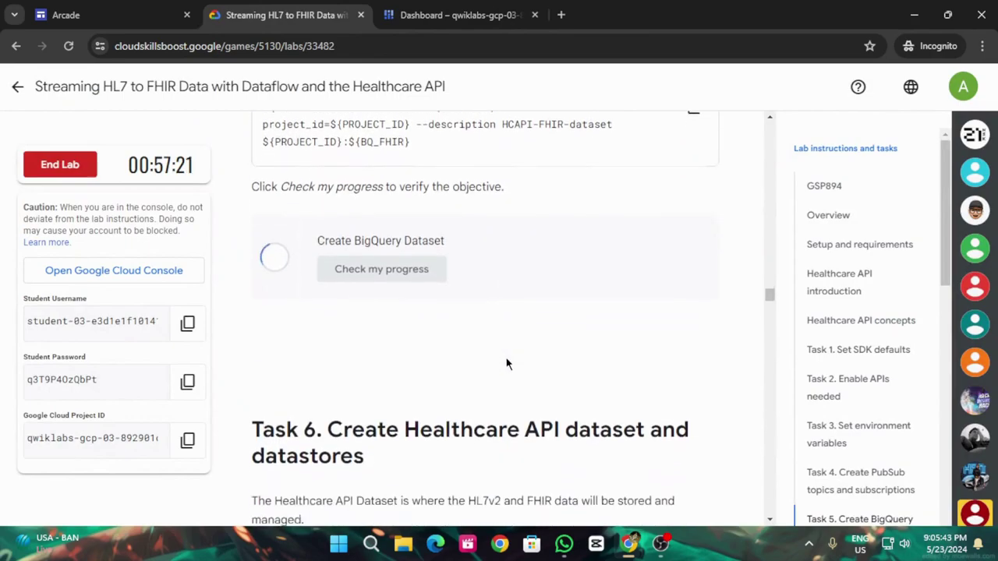
{"action": "left_click", "coordinate": [468, 8]}
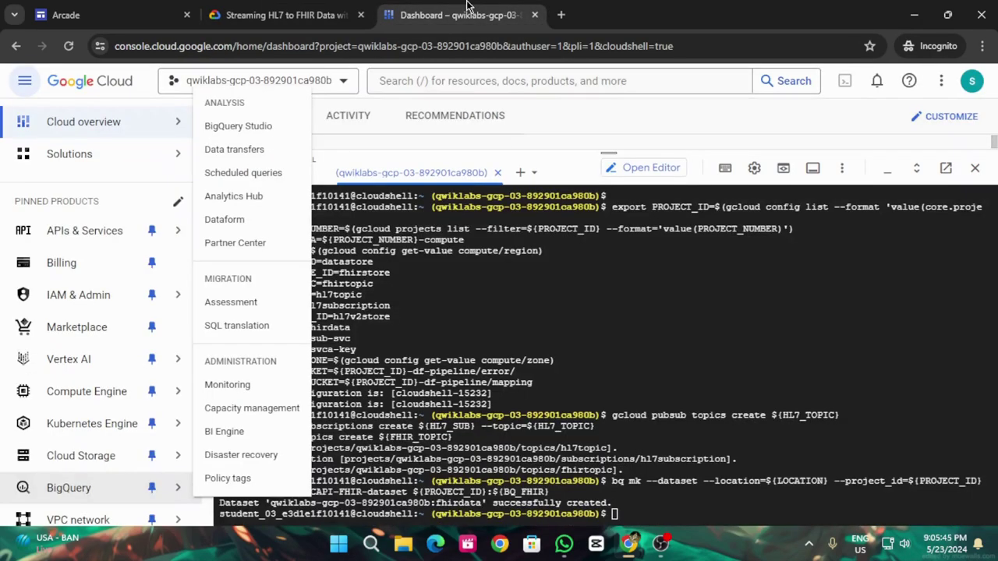
Run the Task 6 commands in Cloud Shell to create the Healthcare API dataset, the HL7v2 store and the FHIR store with version R4
{"action": "left_click", "coordinate": [284, 15]}
{"action": "left_click", "coordinate": [401, 257]}
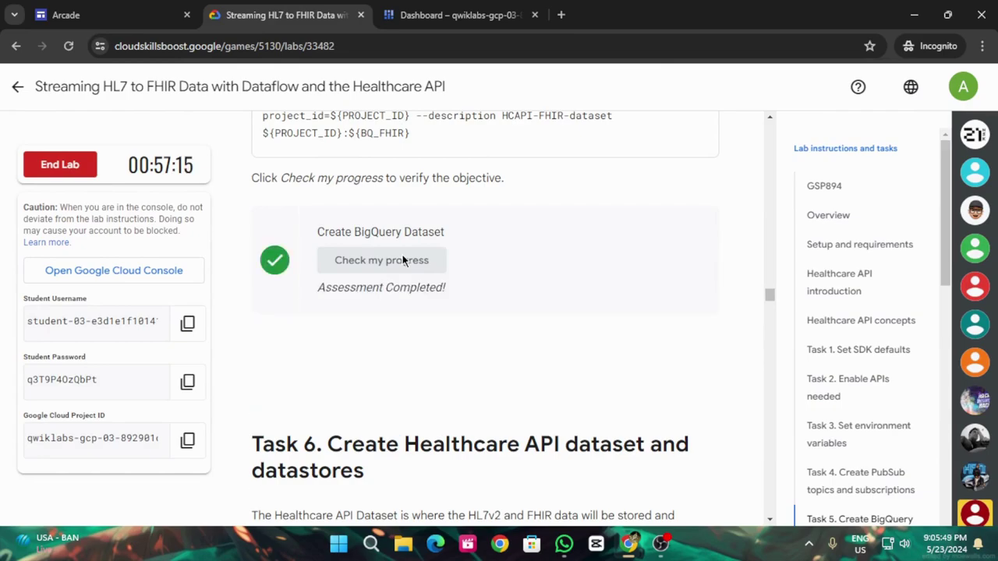
{"action": "scroll", "coordinate": [424, 278], "scroll_direction": "down", "scroll_amount": 5}
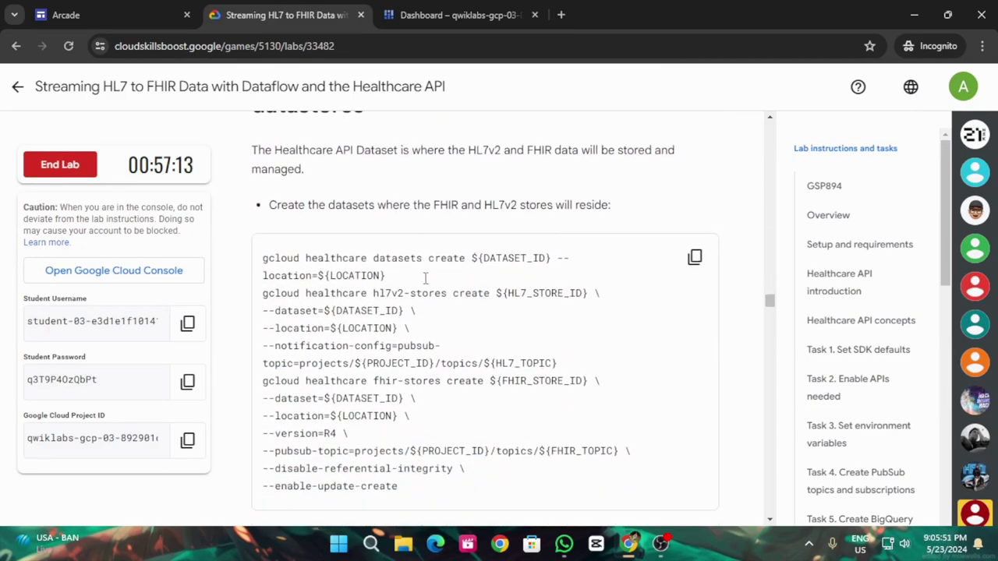
{"action": "left_click", "coordinate": [695, 258]}
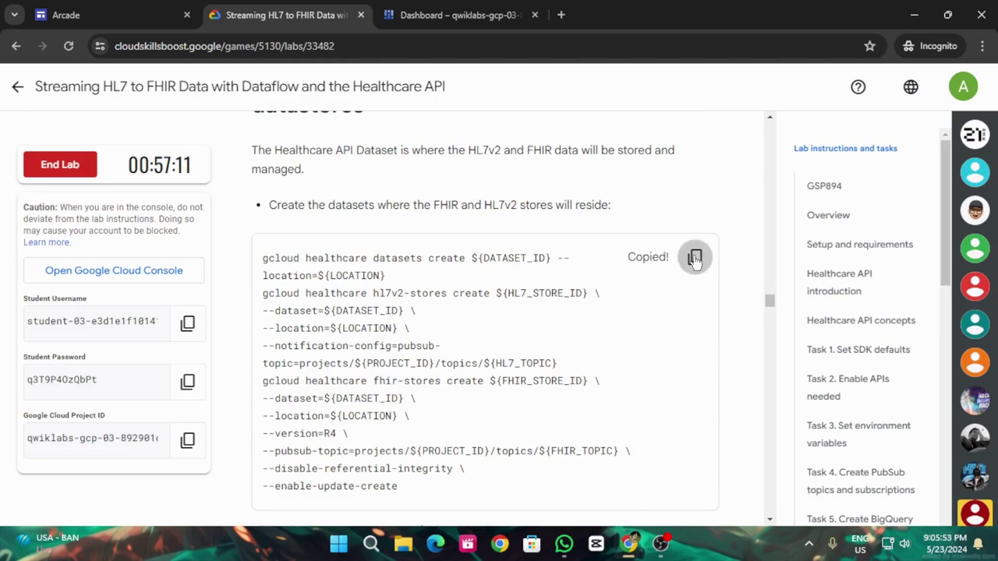
{"action": "left_click", "coordinate": [460, 15]}
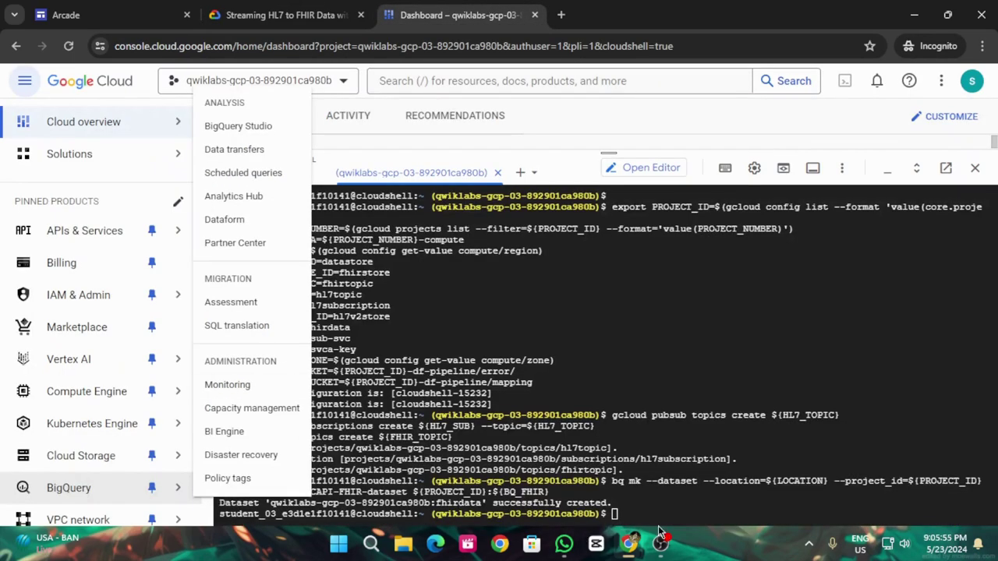
{"action": "key", "text": "ctrl+v"}
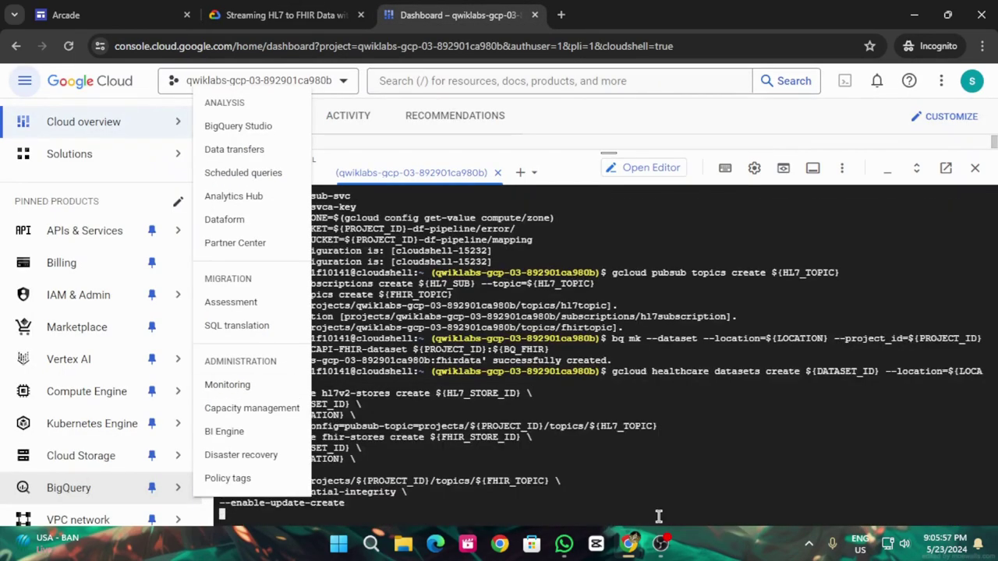
Check the lab progress for Create Healthcare API Dataset and Datastores while monitoring the running commands in Cloud Shell
{"action": "left_click", "coordinate": [312, 14]}
{"action": "scroll", "coordinate": [570, 343], "scroll_direction": "down", "scroll_amount": 5}
{"action": "left_click", "coordinate": [390, 247]}
{"action": "left_click", "coordinate": [496, 7]}
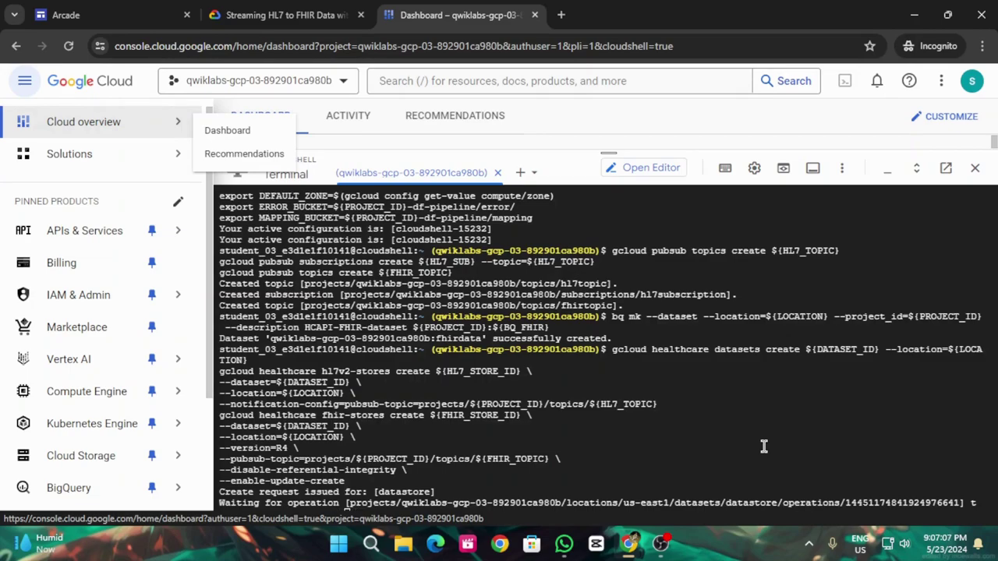
{"action": "left_click", "coordinate": [281, 15]}
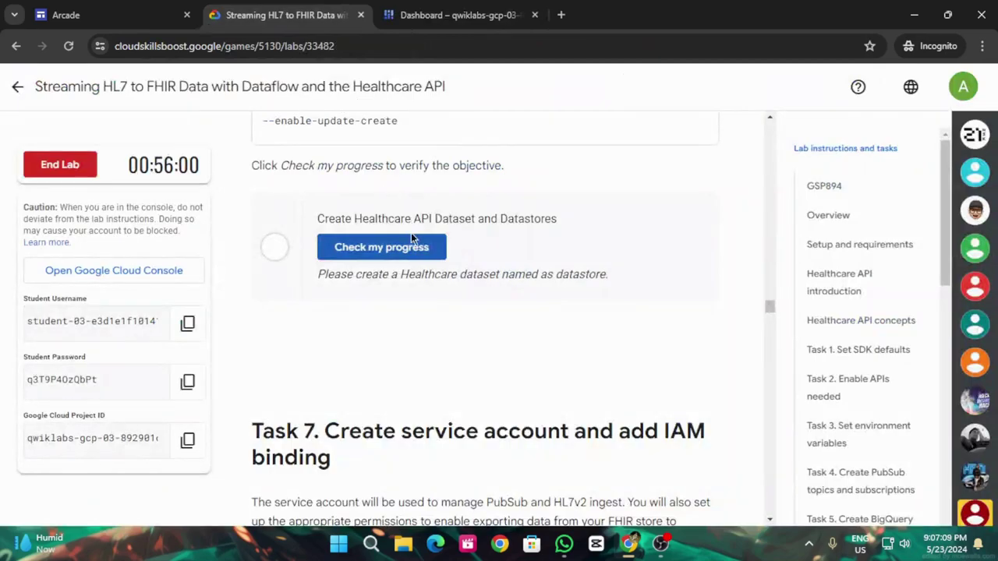
{"action": "left_click", "coordinate": [413, 256]}
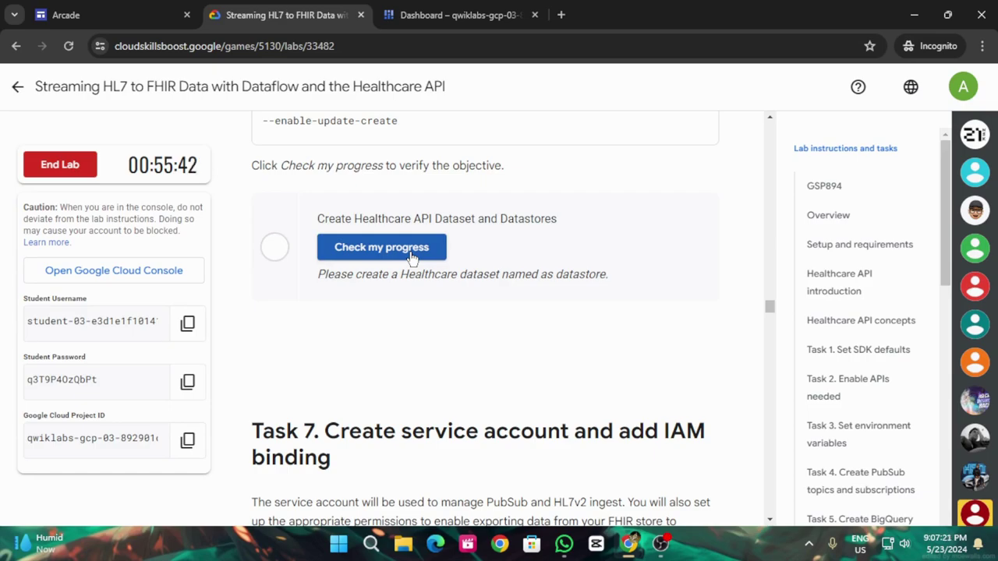
{"action": "left_click", "coordinate": [419, 11]}
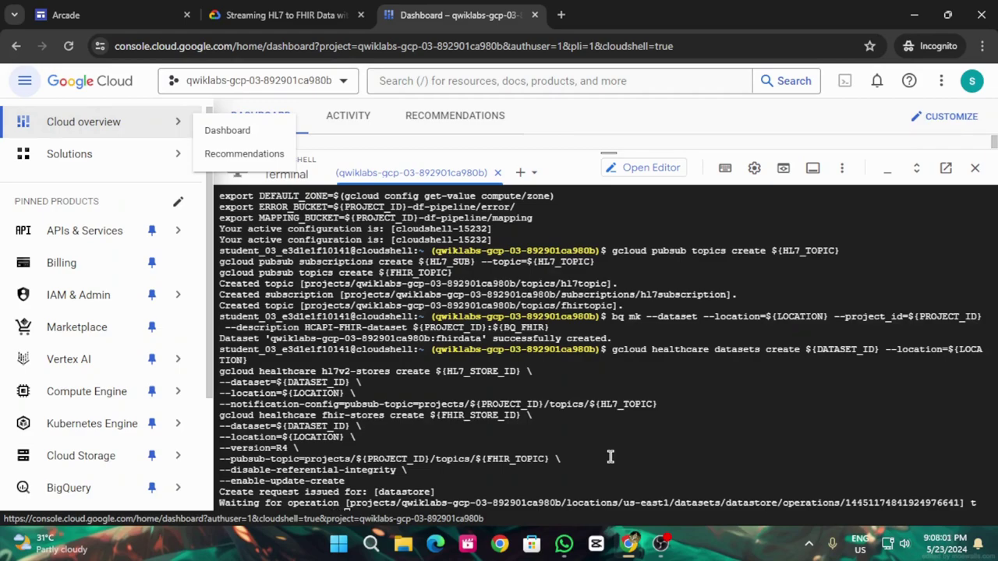
{"action": "key", "text": "ctrl+shift+Tab"}
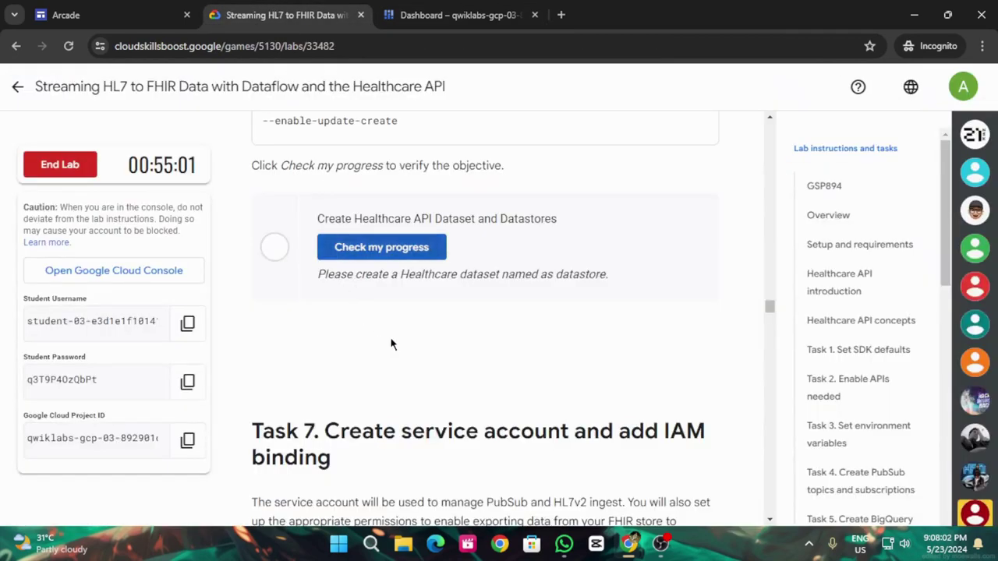
{"action": "left_click", "coordinate": [382, 246]}
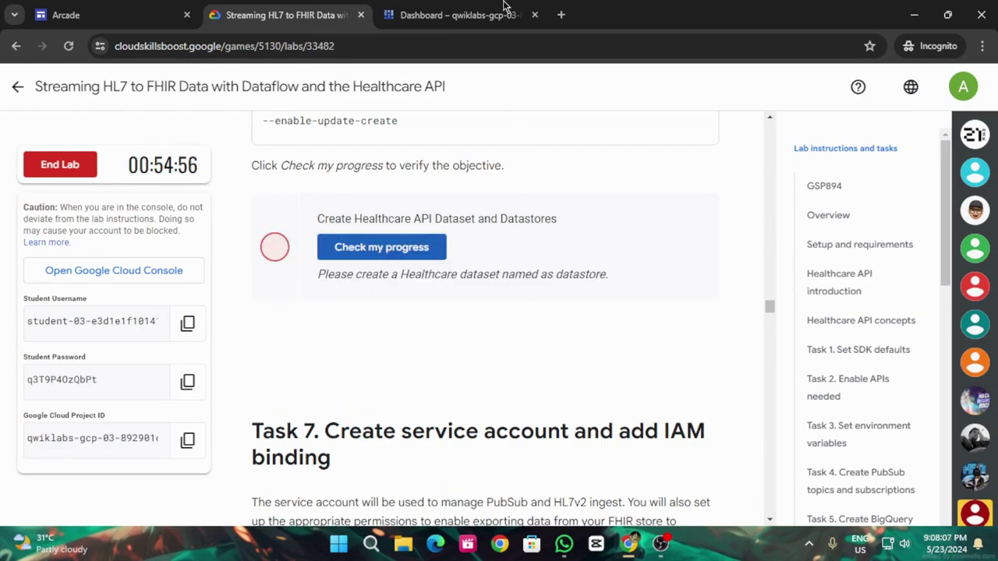
{"action": "left_click", "coordinate": [488, 9]}
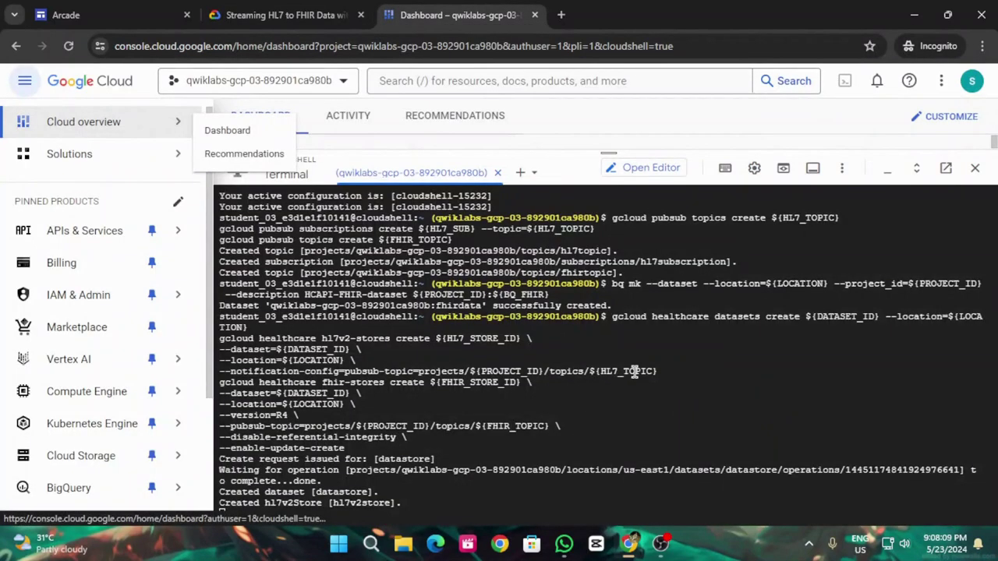
Repeat the Create Healthcare API Dataset and Datastores progress check until the Cloud Shell commands have finished
{"action": "left_click", "coordinate": [280, 15]}
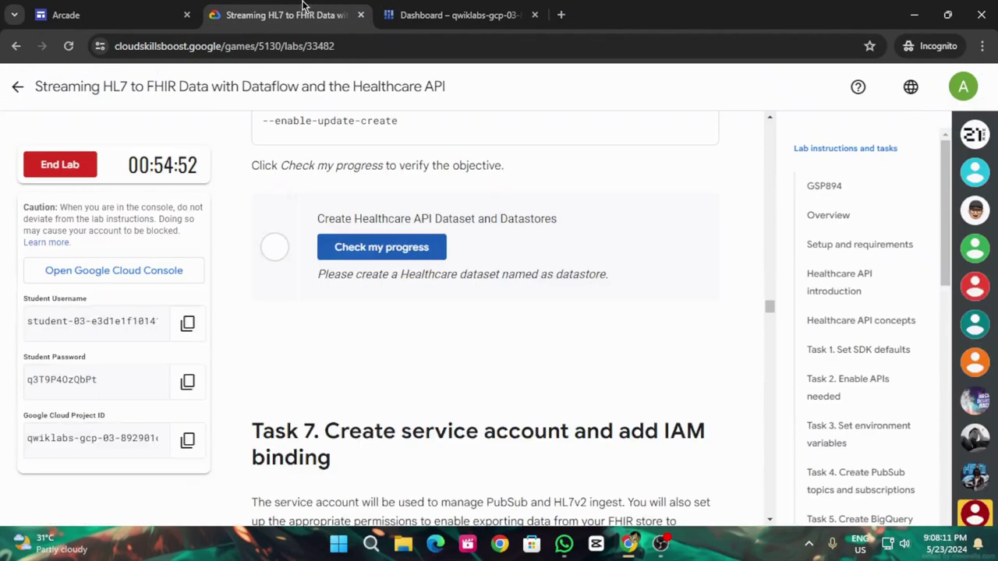
{"action": "left_click", "coordinate": [345, 257]}
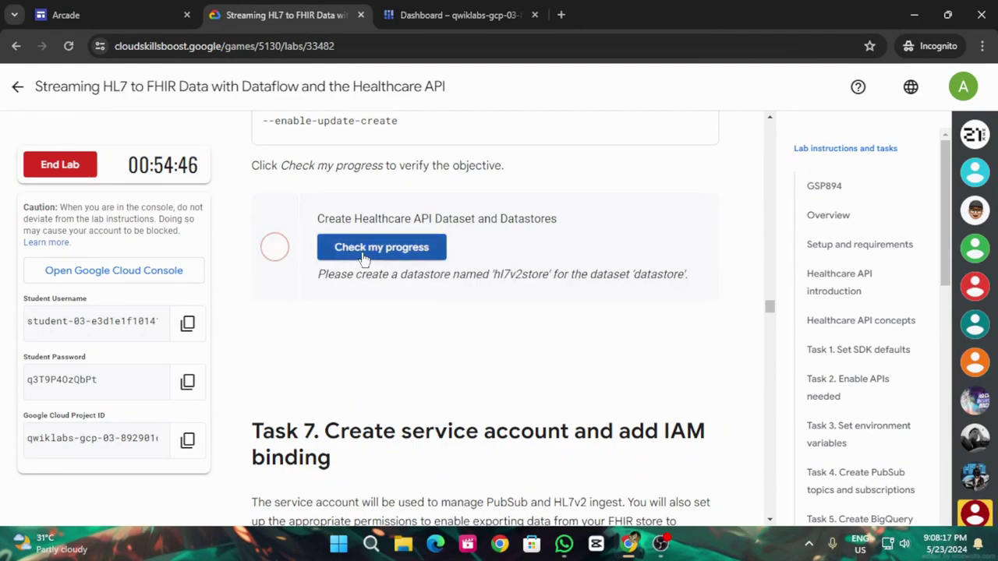
{"action": "left_click", "coordinate": [361, 258]}
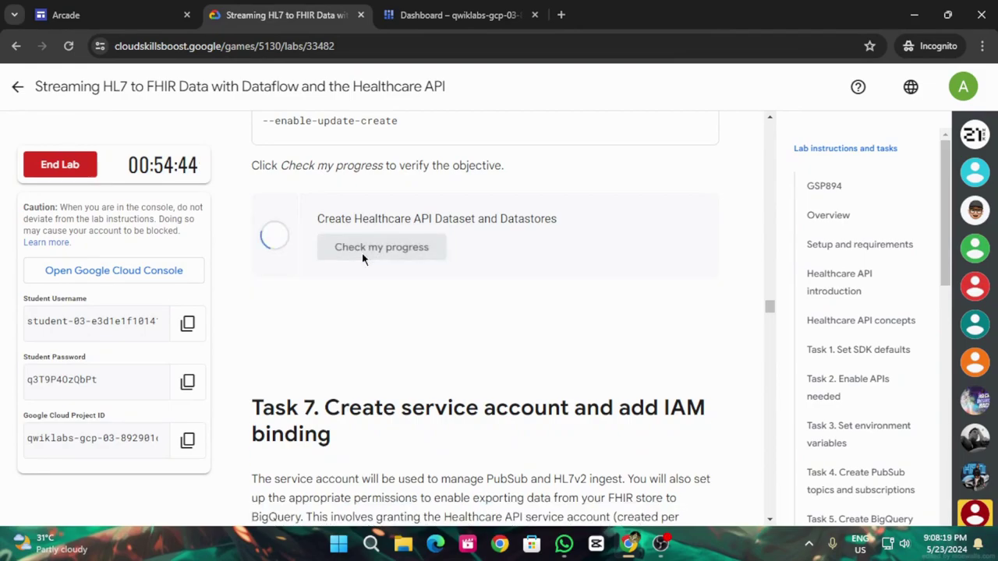
{"action": "left_click", "coordinate": [362, 259]}
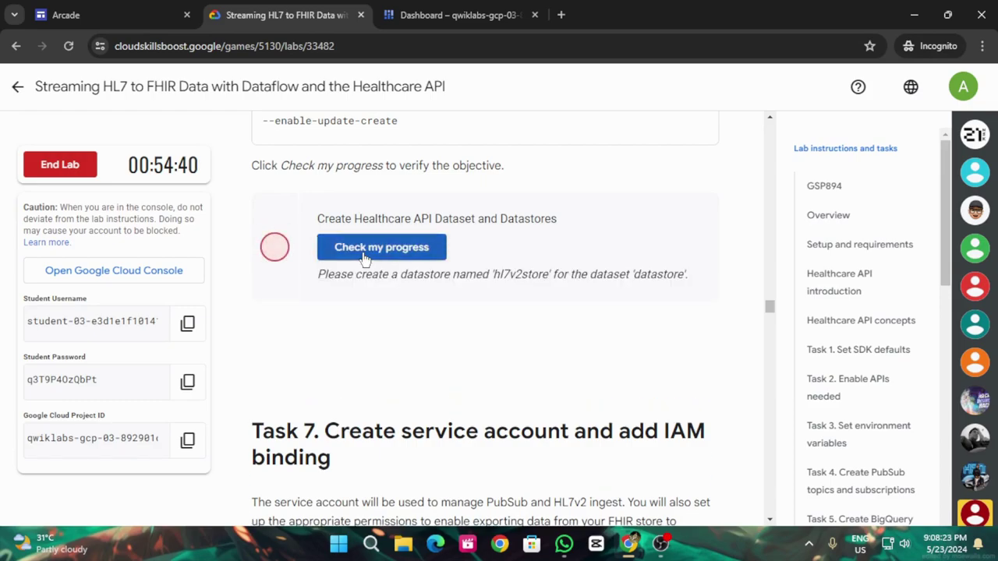
{"action": "left_click", "coordinate": [452, 15]}
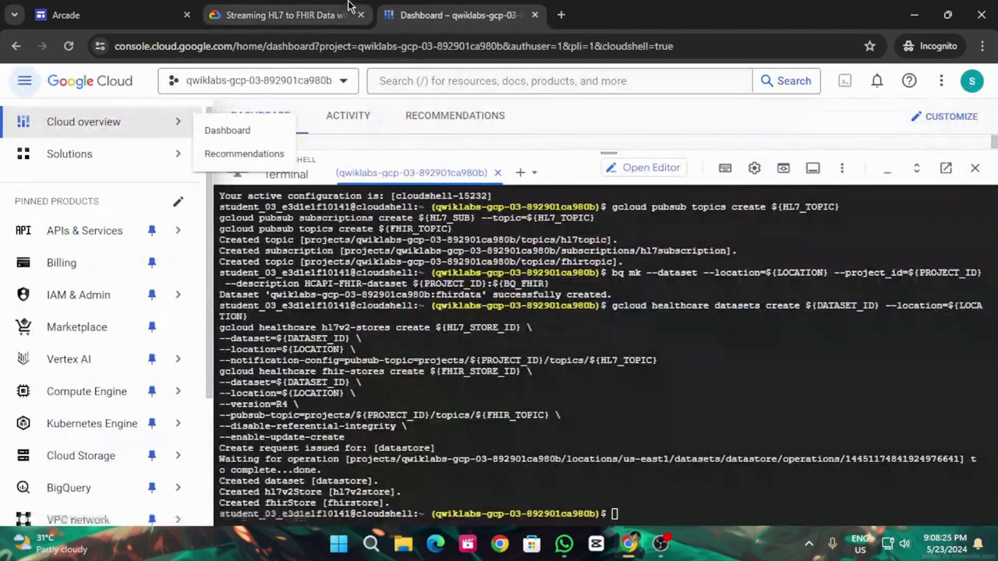
{"action": "left_click", "coordinate": [285, 15]}
{"action": "left_click", "coordinate": [357, 256]}
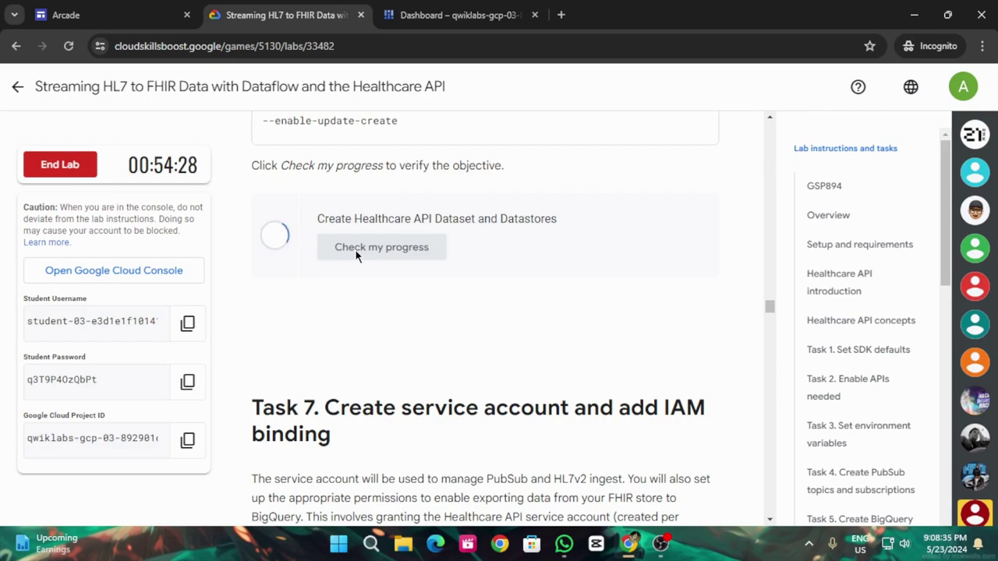
Run the Task 7 commands in Cloud Shell to create the service account and add its IAM policy bindings
{"action": "scroll", "coordinate": [367, 304], "scroll_direction": "down", "scroll_amount": 8}
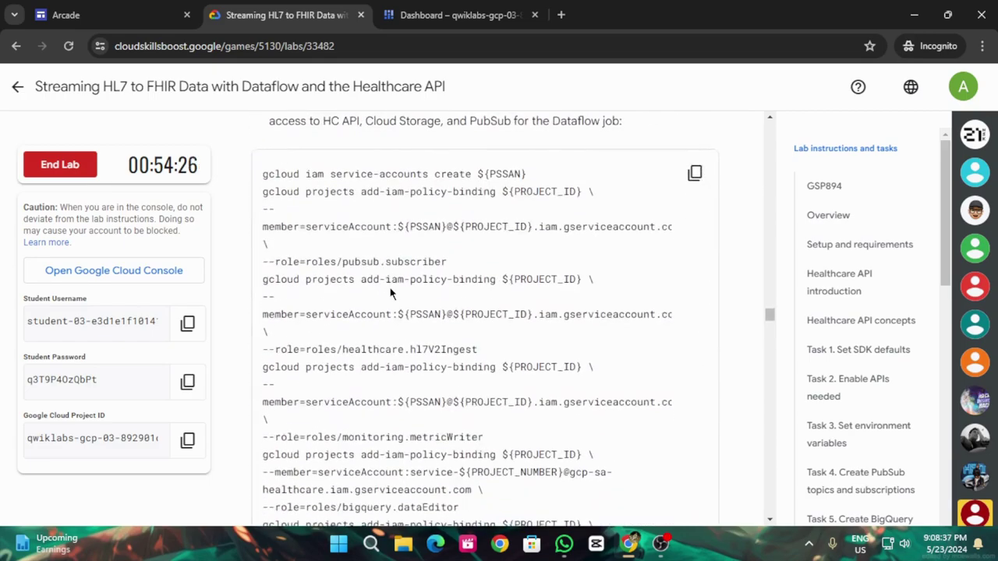
{"action": "scroll", "coordinate": [396, 331], "scroll_direction": "up", "scroll_amount": 3}
{"action": "scroll", "coordinate": [418, 312], "scroll_direction": "down", "scroll_amount": 3}
{"action": "left_click", "coordinate": [694, 172]}
{"action": "scroll", "coordinate": [630, 287], "scroll_direction": "down", "scroll_amount": 10}
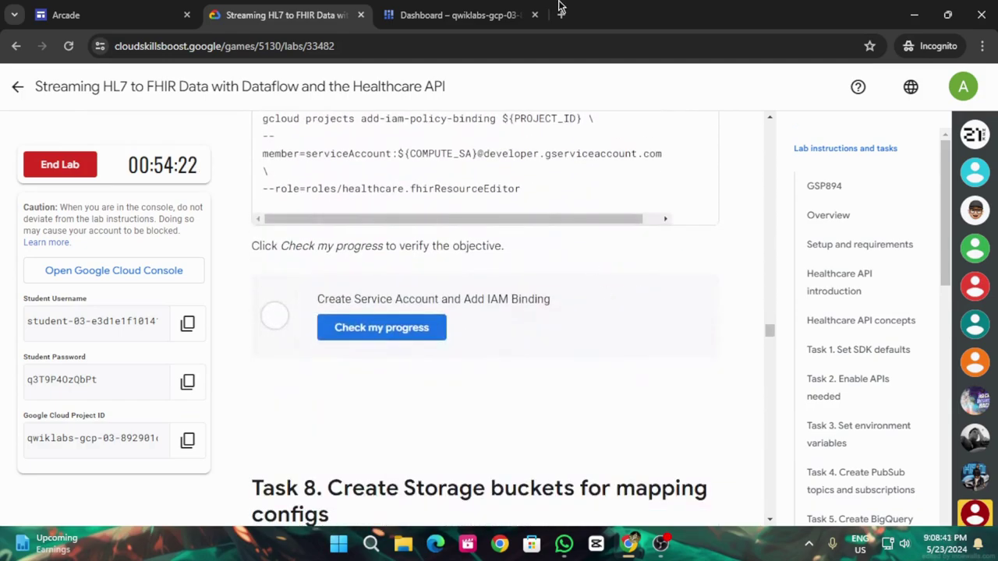
{"action": "left_click", "coordinate": [492, 6]}
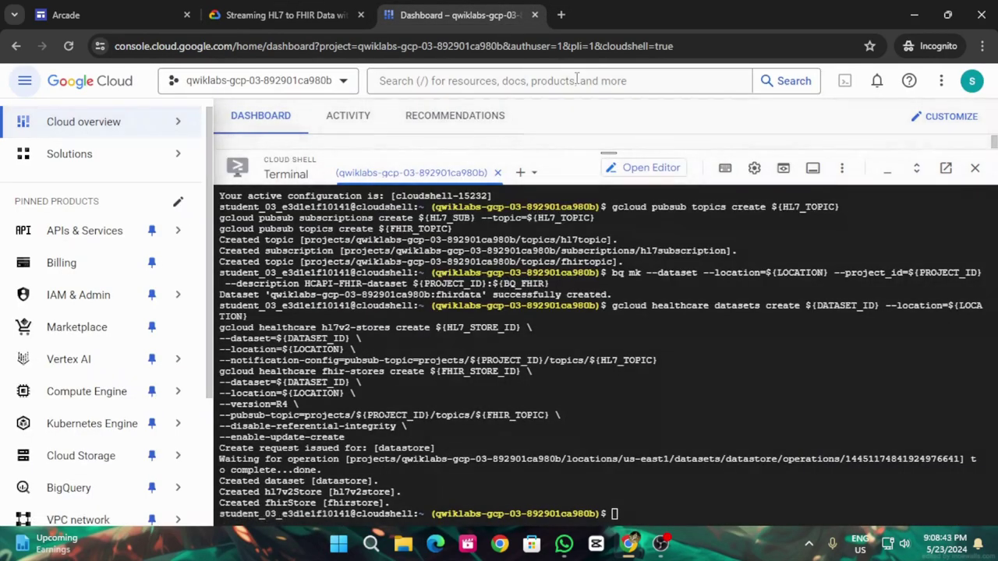
{"action": "left_click", "coordinate": [637, 486]}
{"action": "key", "text": "ctrl+v"}
{"action": "key", "text": "Return"}
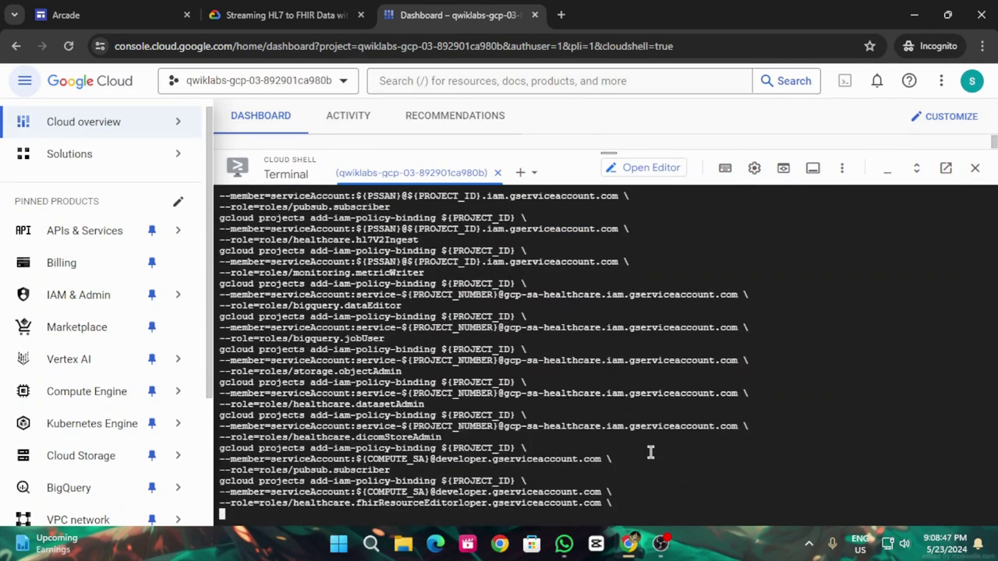
Check the lab progress for Create Service Account and Add IAM Binding, repeating the check as the Cloud Shell commands complete
{"action": "left_click", "coordinate": [282, 14]}
{"action": "left_click", "coordinate": [380, 327]}
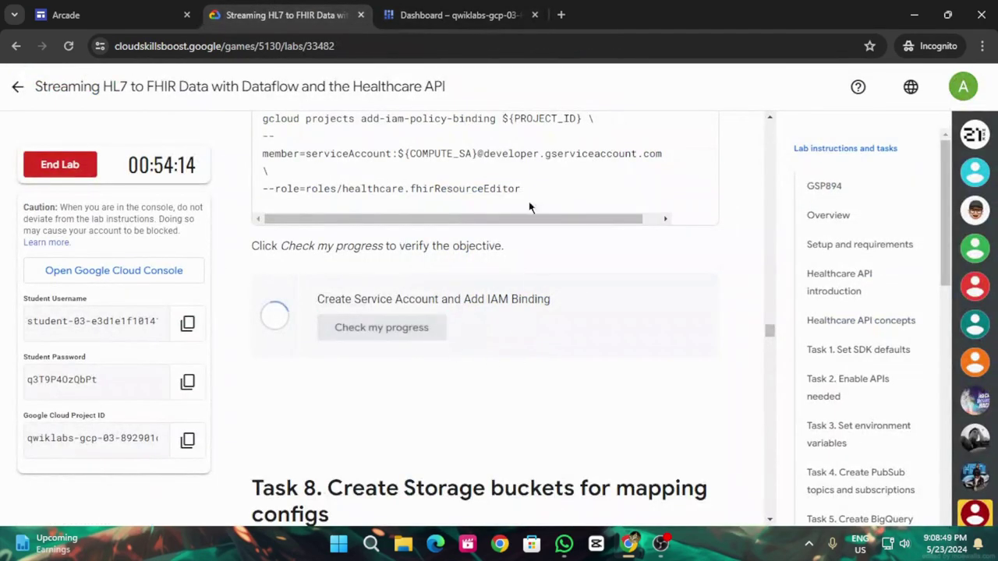
{"action": "left_click", "coordinate": [458, 15]}
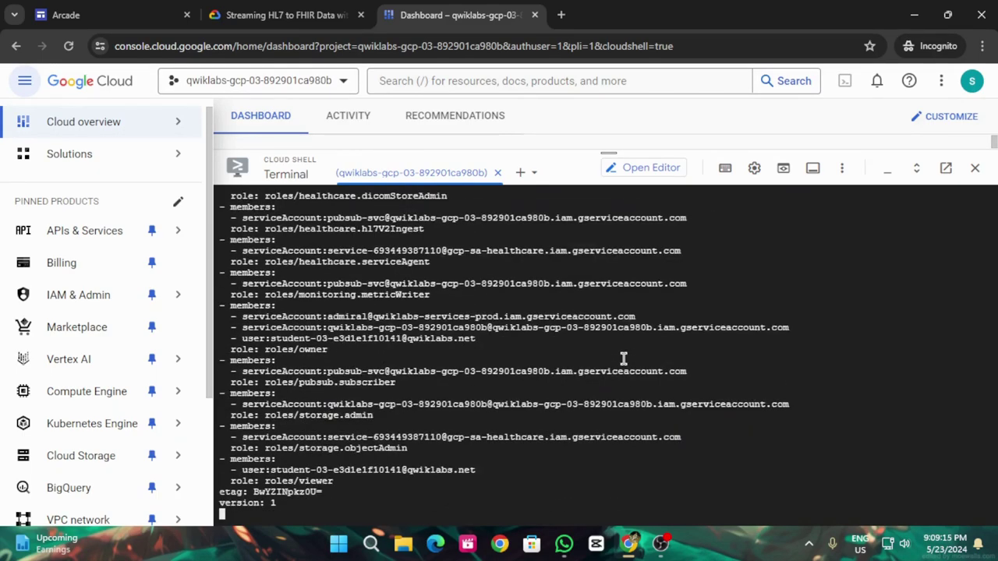
{"action": "left_click", "coordinate": [328, 14]}
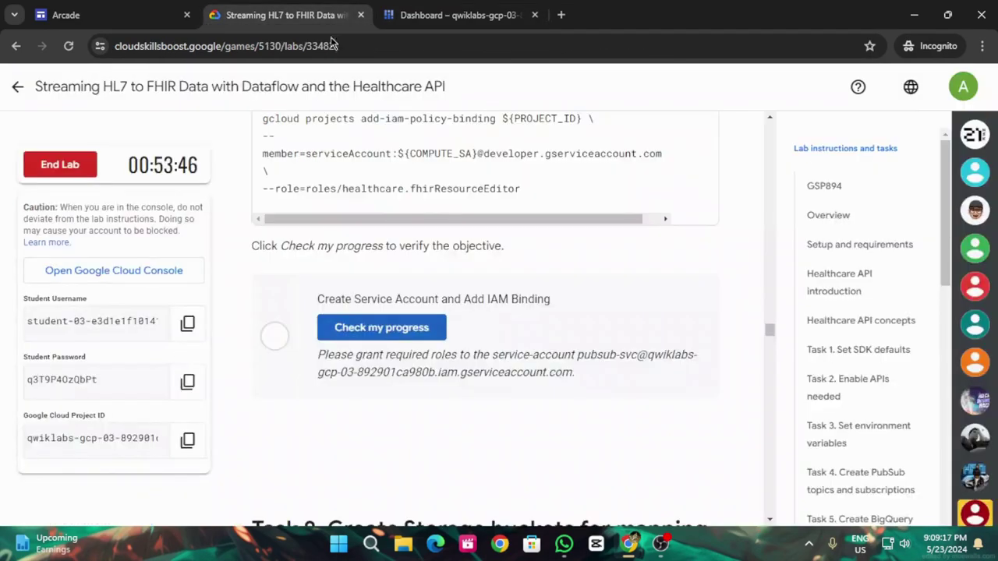
{"action": "left_click", "coordinate": [441, 334]}
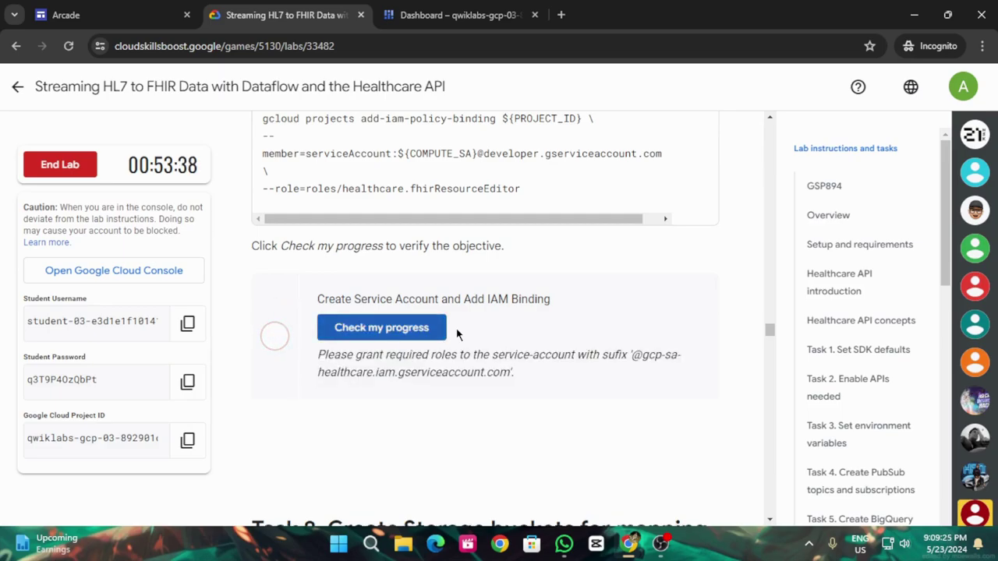
{"action": "left_click", "coordinate": [429, 334]}
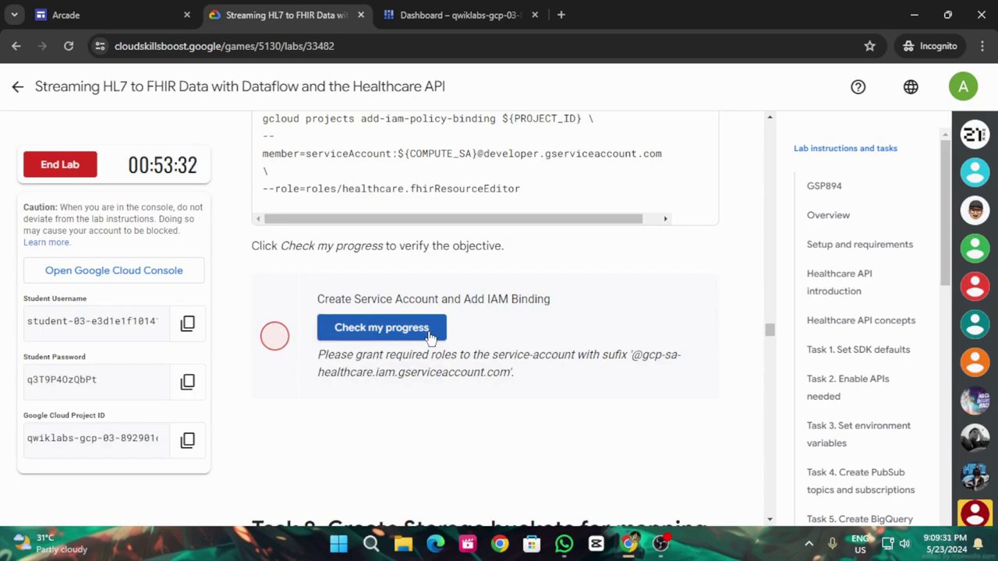
{"action": "left_click", "coordinate": [418, 7]}
{"action": "left_click", "coordinate": [331, 9]}
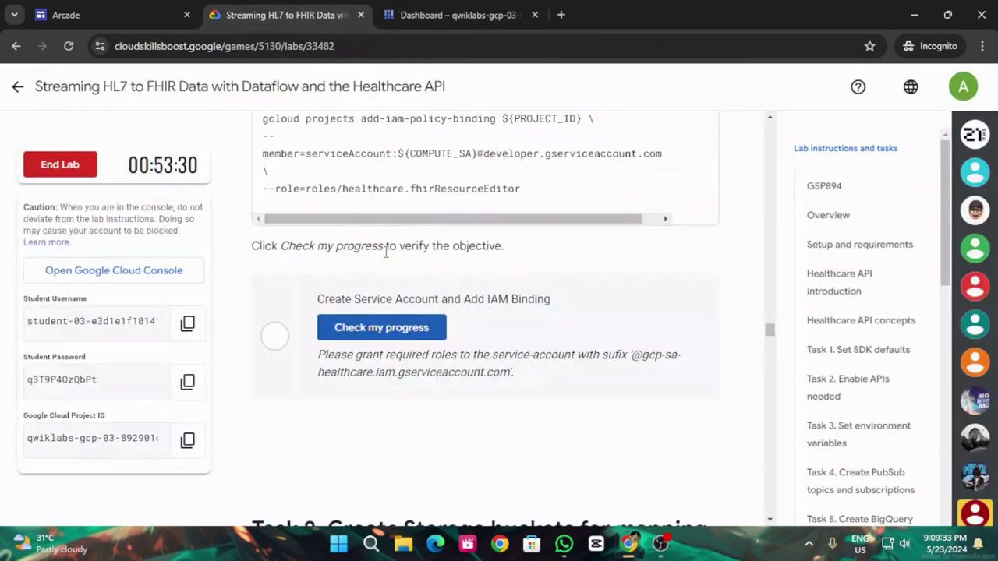
{"action": "left_click", "coordinate": [366, 329]}
Run the Task 8 commands in Cloud Shell to create the df-pipeline bucket with the mapping configs, and return to the lab instructions
{"action": "scroll", "coordinate": [663, 378], "scroll_direction": "down", "scroll_amount": 2}
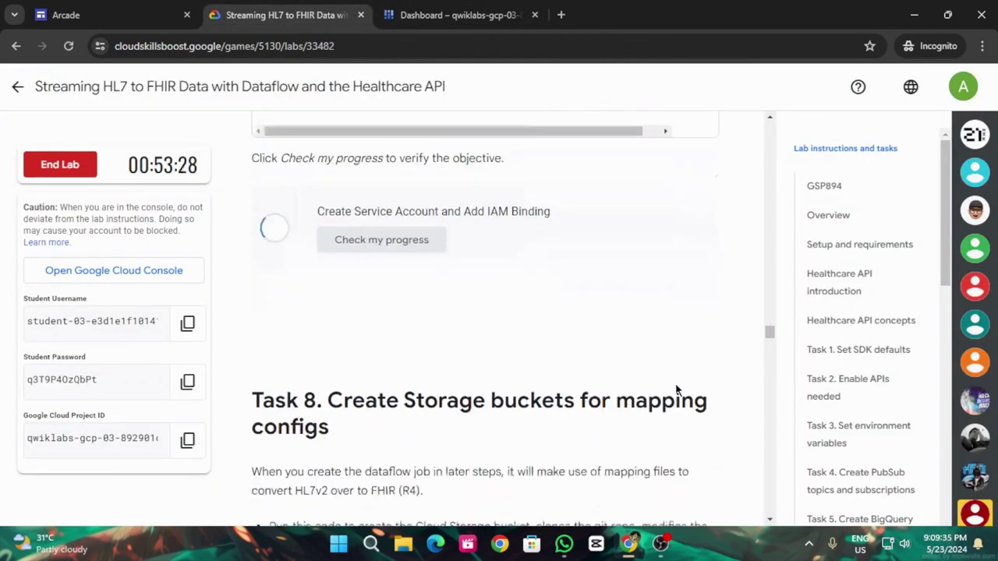
{"action": "scroll", "coordinate": [853, 348], "scroll_direction": "down", "scroll_amount": 5}
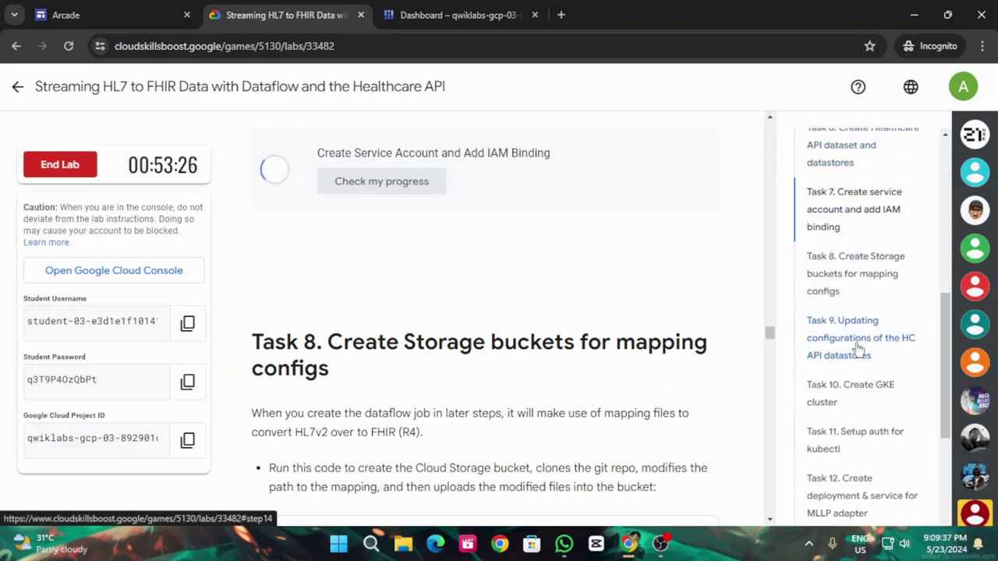
{"action": "scroll", "coordinate": [629, 288], "scroll_direction": "down", "scroll_amount": 4}
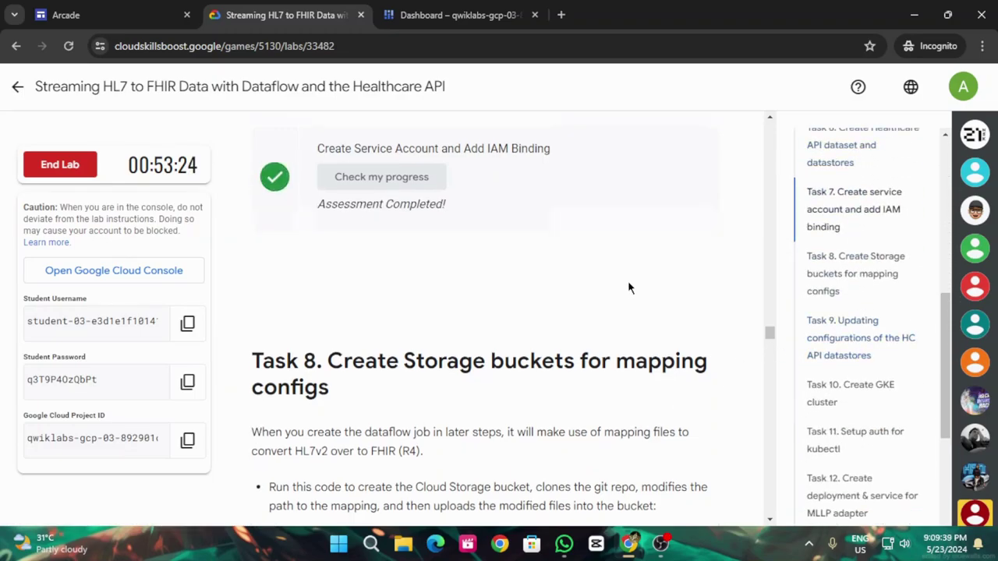
{"action": "left_click", "coordinate": [694, 197]}
{"action": "scroll", "coordinate": [655, 234], "scroll_direction": "down", "scroll_amount": 3}
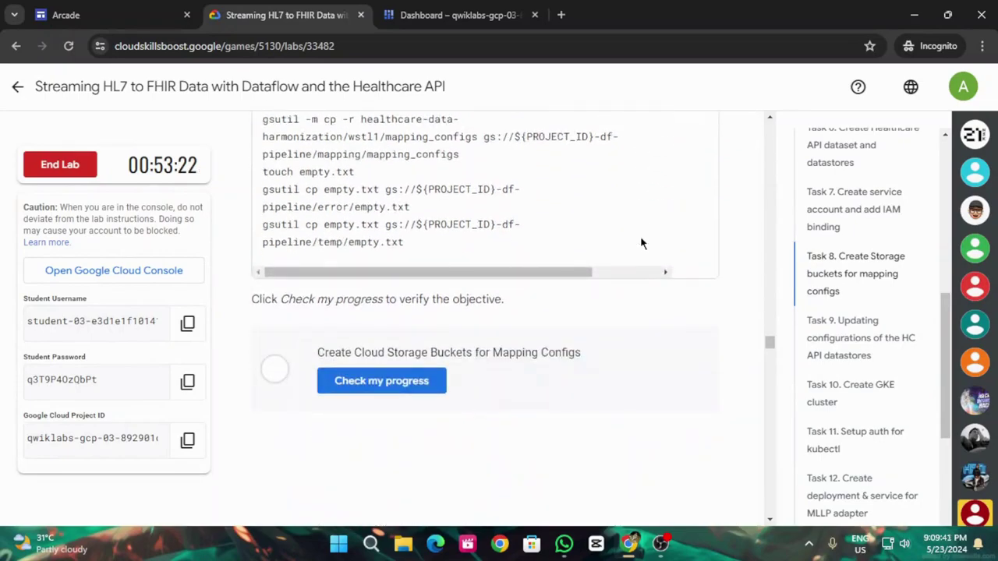
{"action": "left_click", "coordinate": [421, 15]}
{"action": "key", "text": "ctrl+v"}
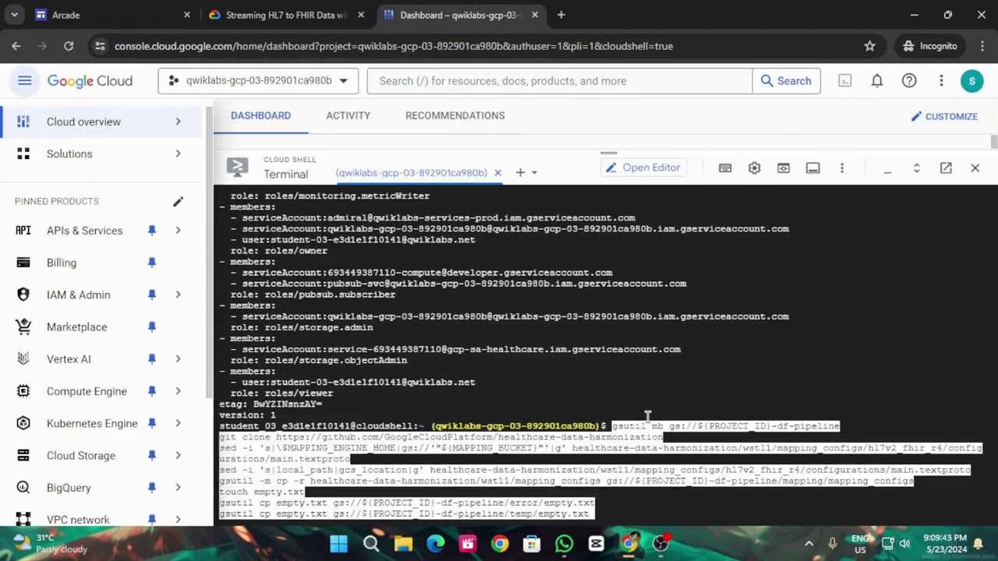
{"action": "left_click", "coordinate": [284, 15]}
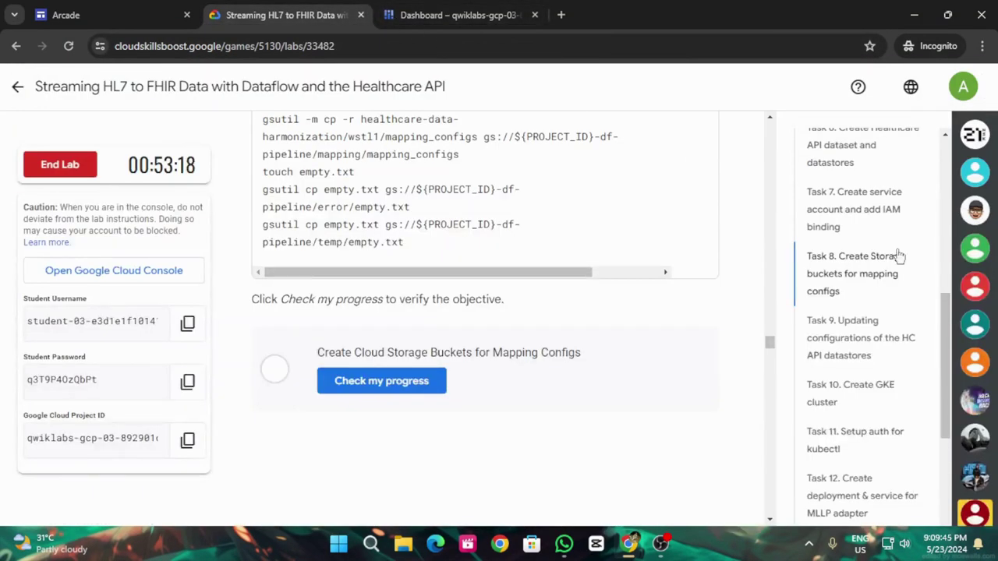
{"action": "scroll", "coordinate": [873, 366], "scroll_direction": "down", "scroll_amount": 4}
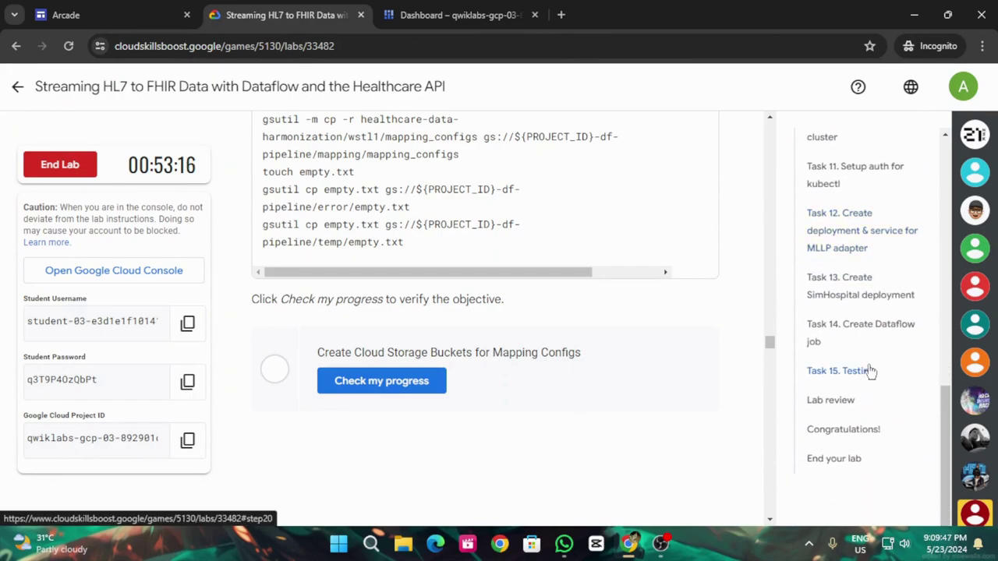
Look at the Task 8 command output in Cloud Shell and check the lab progress for Create Cloud Storage Buckets for Mapping Configs
{"action": "scroll", "coordinate": [868, 369], "scroll_direction": "up", "scroll_amount": 1}
{"action": "left_click", "coordinate": [474, 8]}
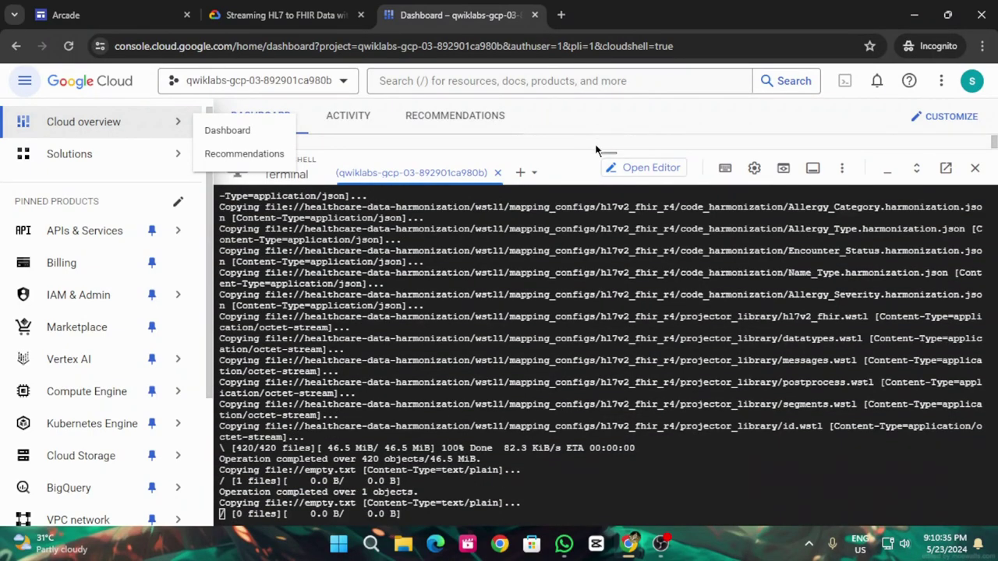
{"action": "left_click", "coordinate": [281, 15]}
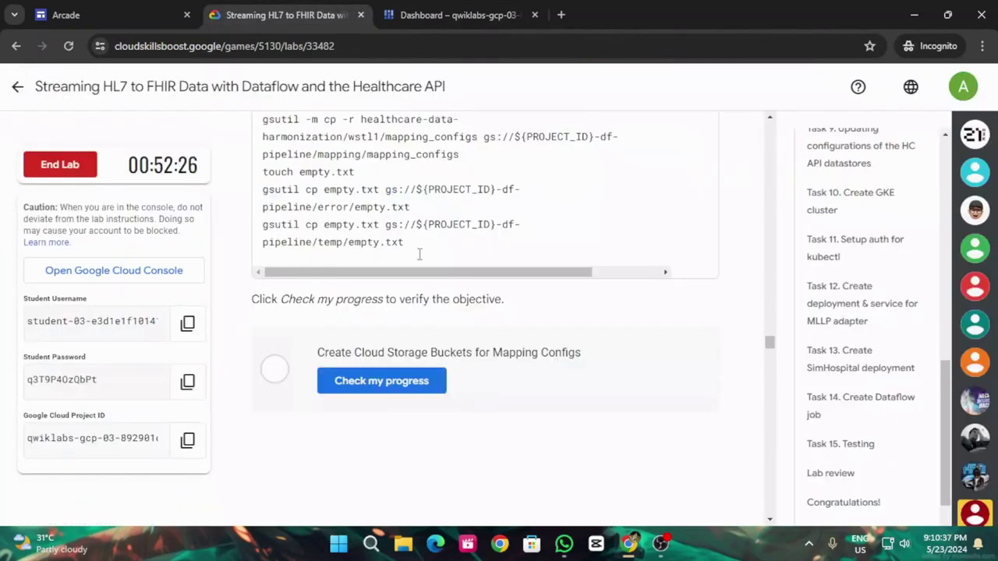
{"action": "left_click", "coordinate": [439, 380]}
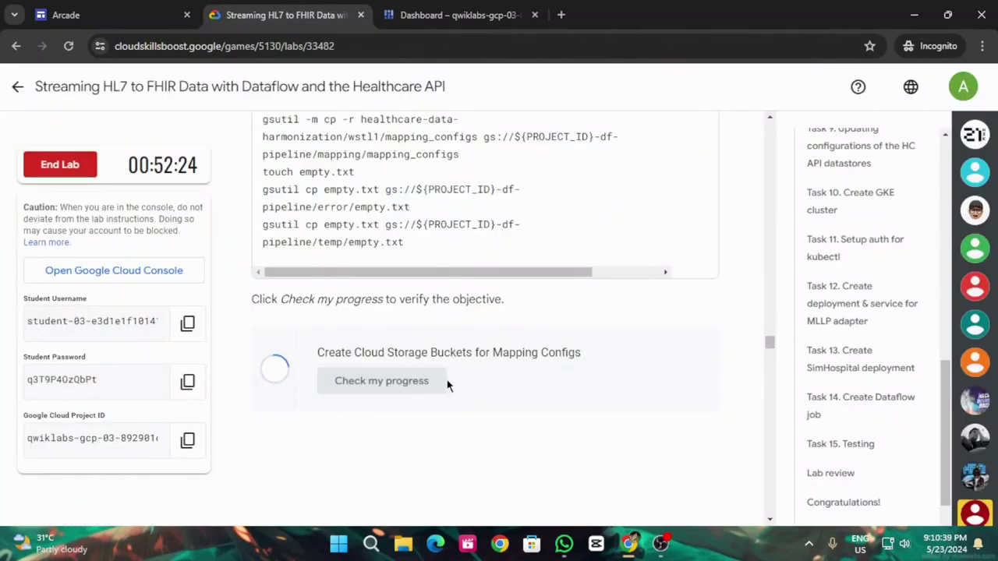
Run the first Task 9 curl command in Cloud Shell to patch the HL7v2 store to parse HL7v2 to JSON
{"action": "scroll", "coordinate": [460, 373], "scroll_direction": "down", "scroll_amount": 3}
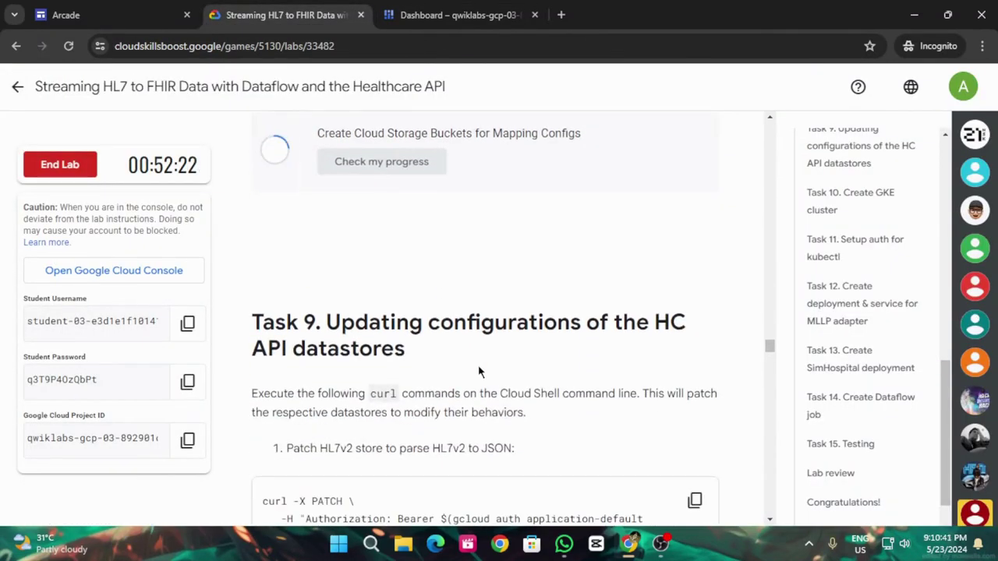
{"action": "scroll", "coordinate": [491, 371], "scroll_direction": "down", "scroll_amount": 3}
{"action": "left_click", "coordinate": [694, 293]}
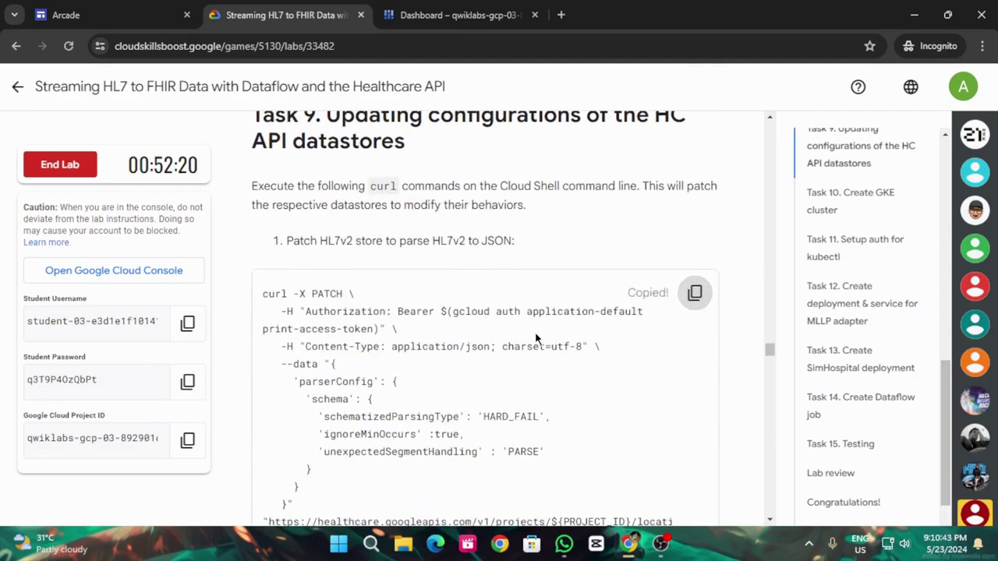
{"action": "scroll", "coordinate": [535, 338], "scroll_direction": "down", "scroll_amount": 5}
{"action": "scroll", "coordinate": [511, 338], "scroll_direction": "up", "scroll_amount": 1}
{"action": "left_click", "coordinate": [460, 15]}
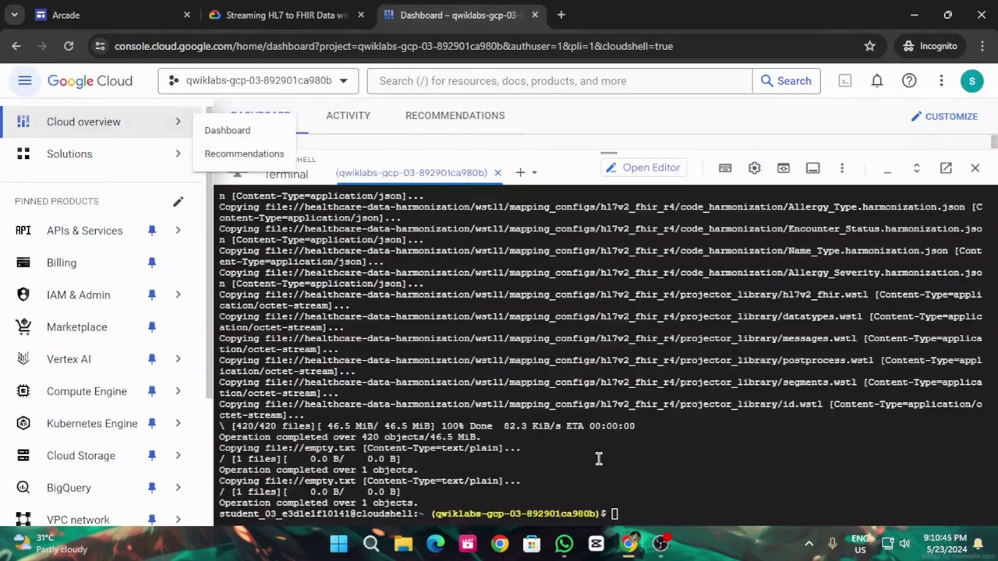
{"action": "key", "text": "ctrl+v"}
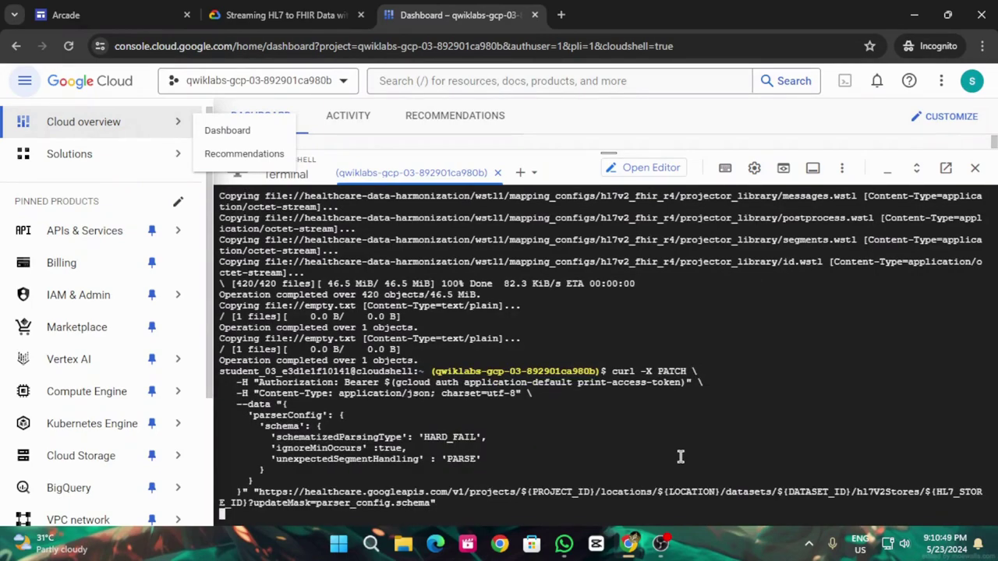
Run the second Task 9 curl command in Cloud Shell to enable streaming from the FHIR store to BigQuery
{"action": "left_click", "coordinate": [284, 15]}
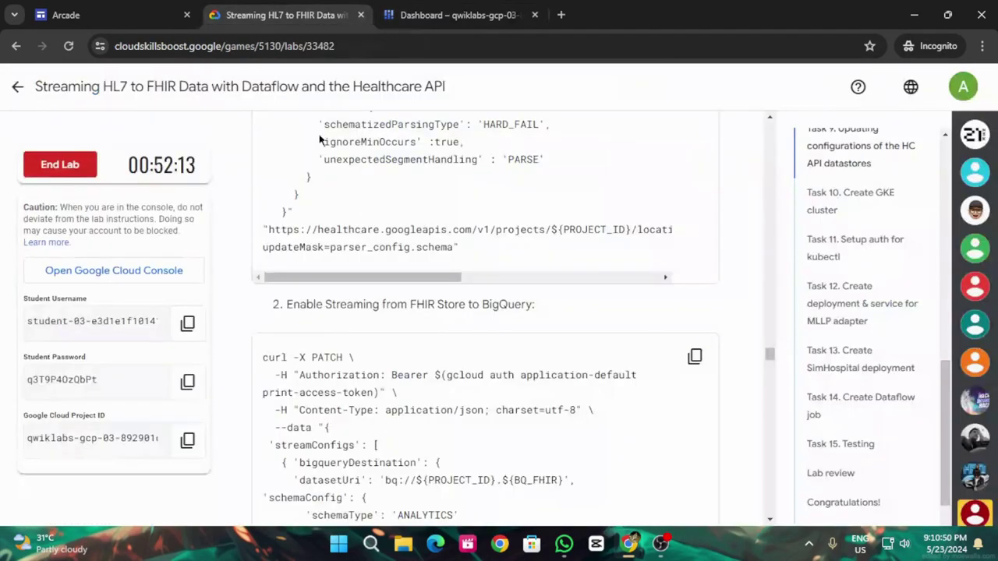
{"action": "left_click", "coordinate": [694, 357]}
{"action": "scroll", "coordinate": [694, 357], "scroll_direction": "down", "scroll_amount": 6}
{"action": "left_click", "coordinate": [464, 15]}
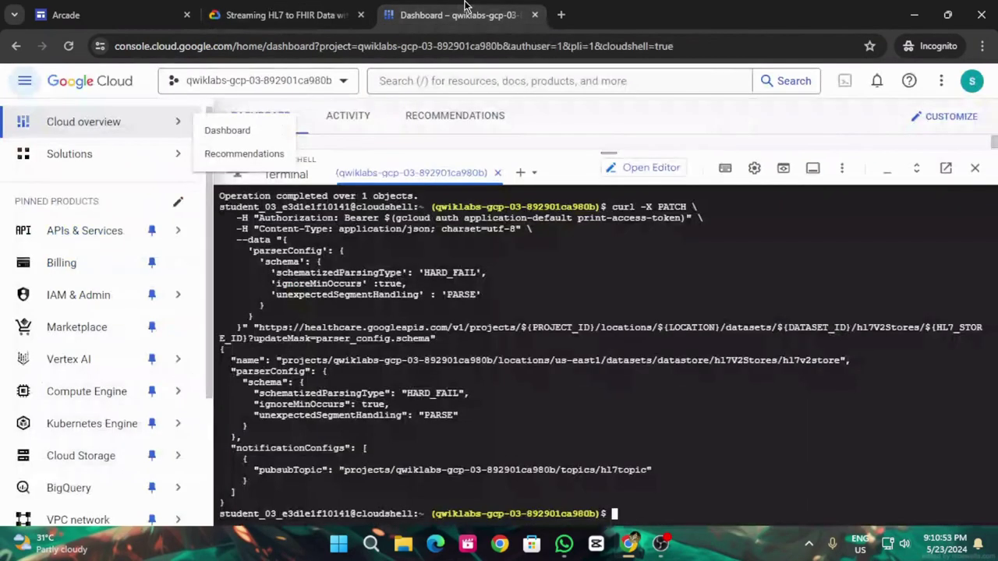
{"action": "key", "text": "ctrl+v"}
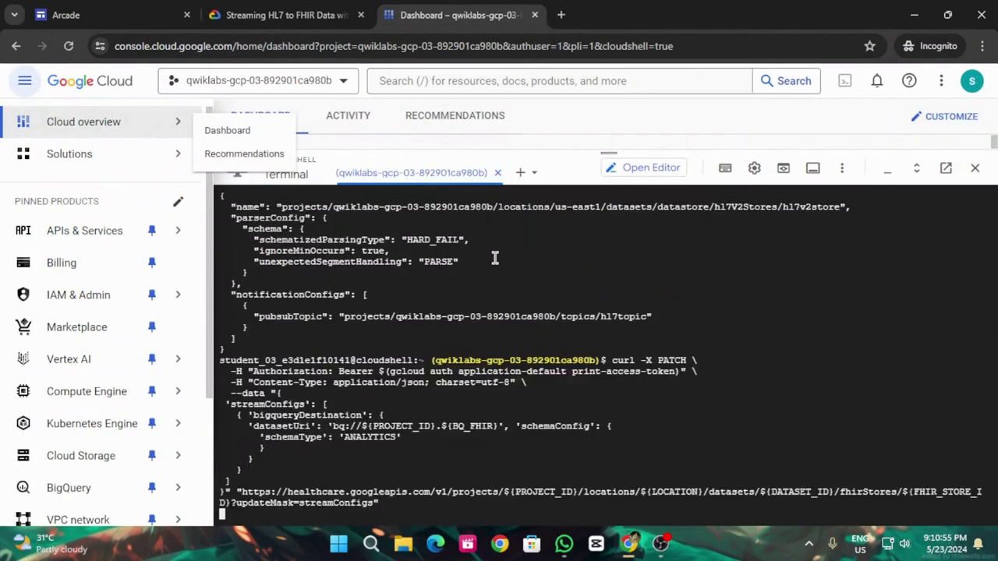
Run the Task 10 command in Cloud Shell to create the GKE cluster hl7-fhir-gke
{"action": "left_click", "coordinate": [312, 6]}
{"action": "scroll", "coordinate": [442, 287], "scroll_direction": "down", "scroll_amount": 4}
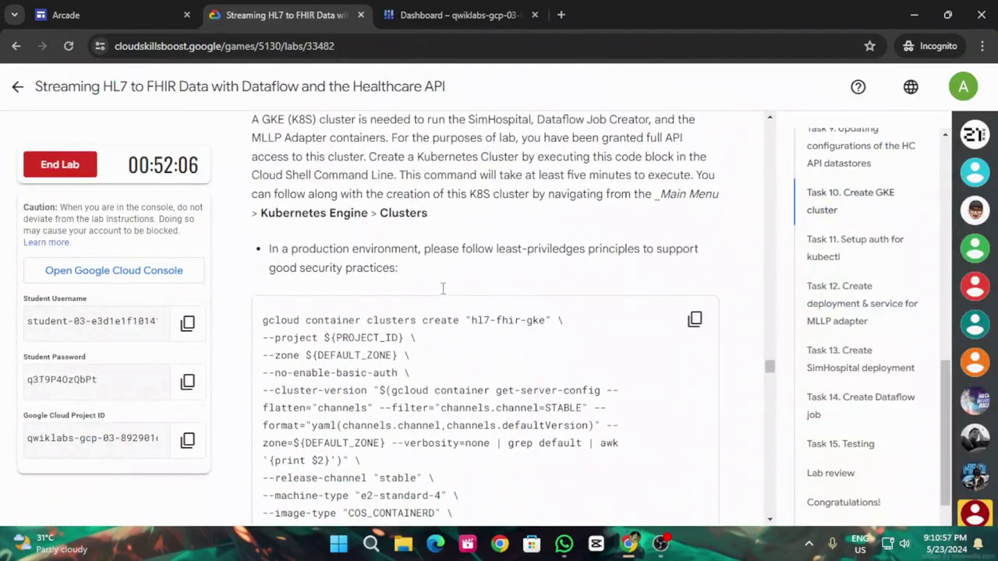
{"action": "left_click", "coordinate": [693, 316]}
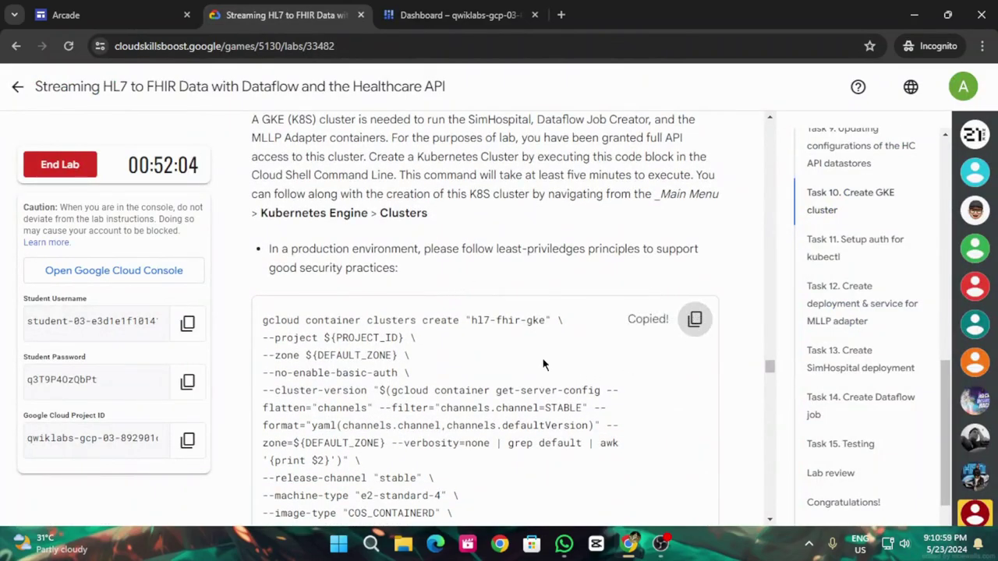
{"action": "scroll", "coordinate": [542, 357], "scroll_direction": "down", "scroll_amount": 6}
{"action": "scroll", "coordinate": [542, 363], "scroll_direction": "down", "scroll_amount": 3}
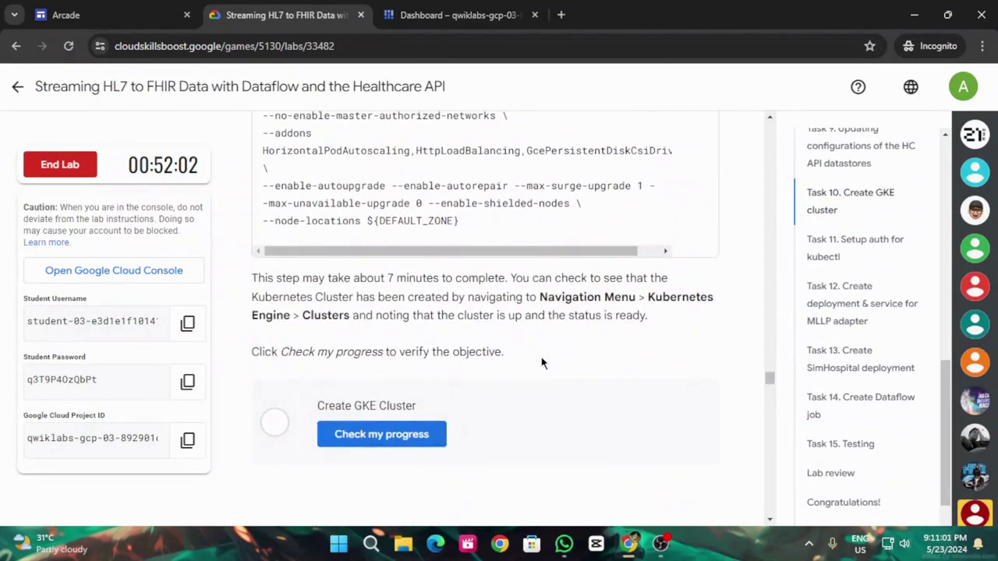
{"action": "left_click", "coordinate": [493, 6]}
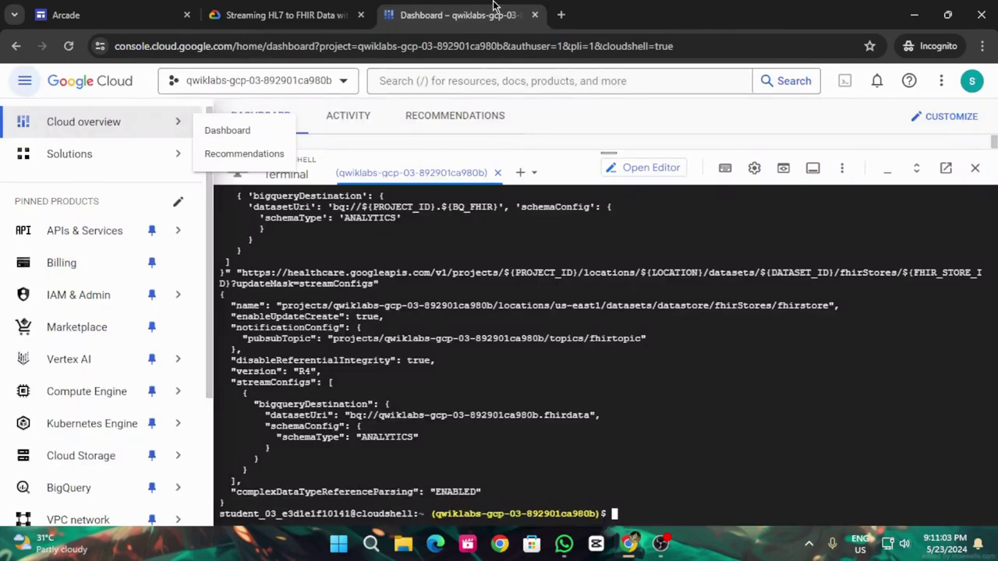
{"action": "key", "text": "ctrl+v"}
{"action": "key", "text": "Return"}
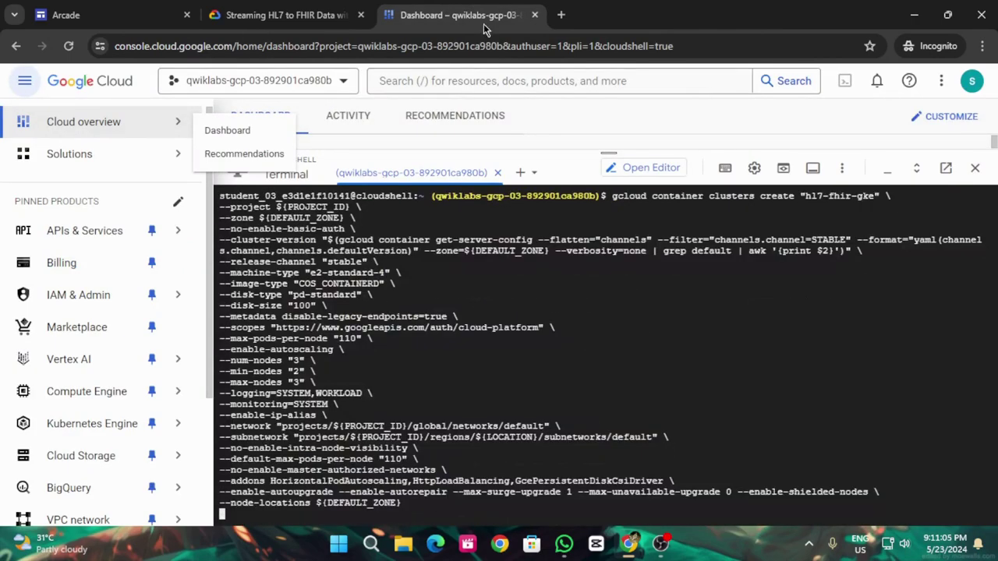
Check the lab progress for Create GKE Cluster twice while the cluster is being created
{"action": "left_click", "coordinate": [343, 15]}
{"action": "left_click", "coordinate": [381, 434]}
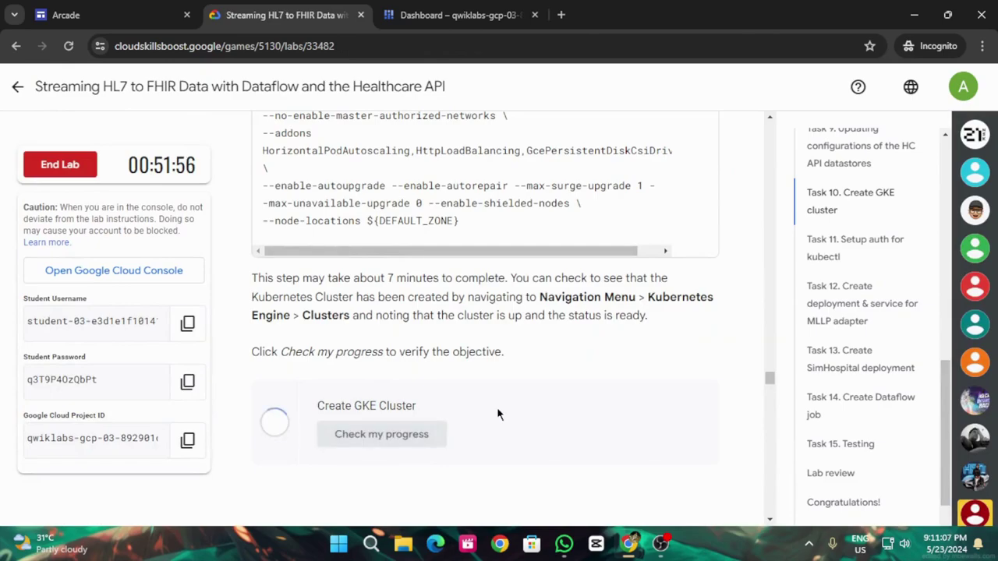
{"action": "scroll", "coordinate": [499, 413], "scroll_direction": "down", "scroll_amount": 3}
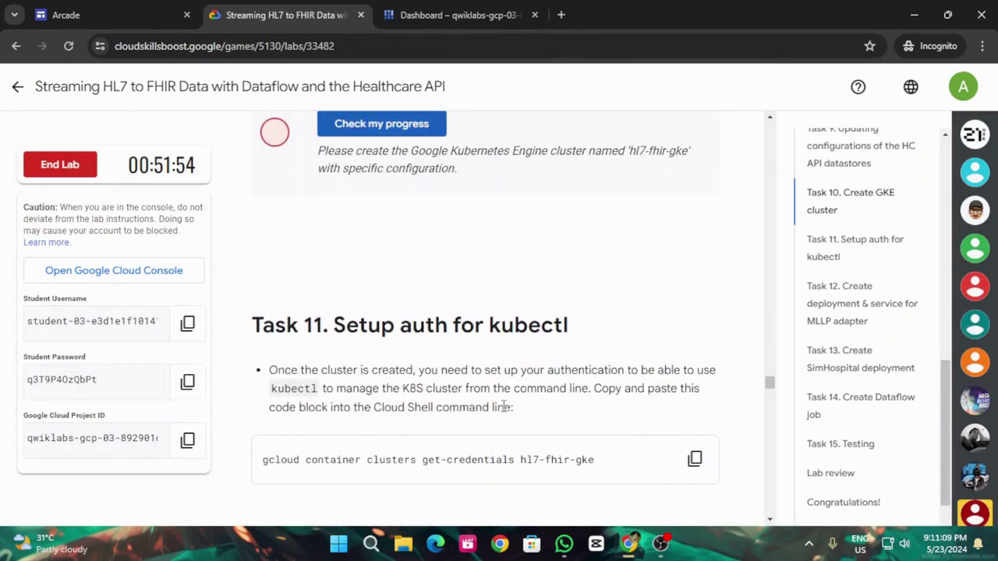
{"action": "scroll", "coordinate": [483, 265], "scroll_direction": "up", "scroll_amount": 1}
{"action": "left_click", "coordinate": [383, 195]}
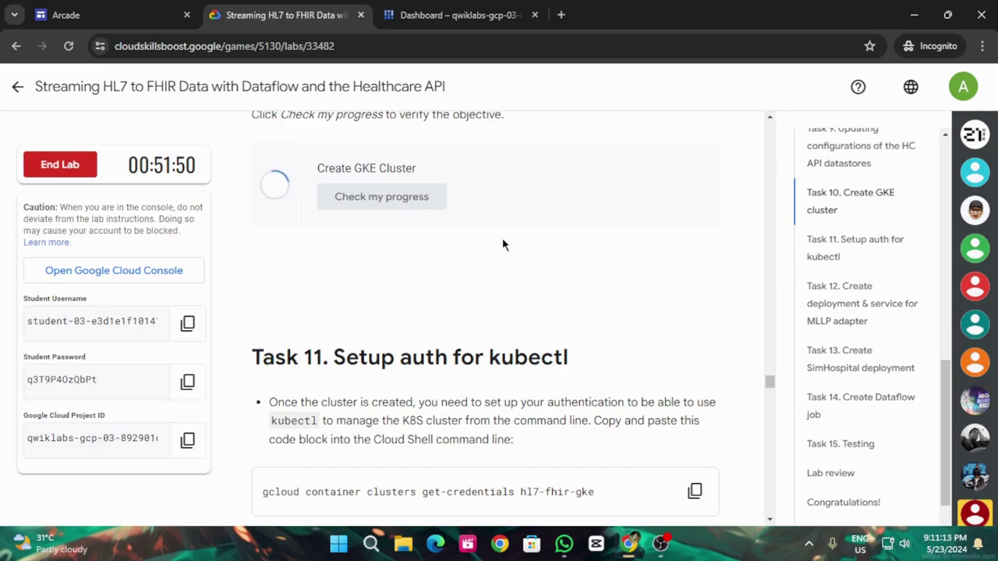
Look at the cluster creation status in Cloud Shell and repeat the Create GKE Cluster progress check
{"action": "left_click", "coordinate": [466, 9]}
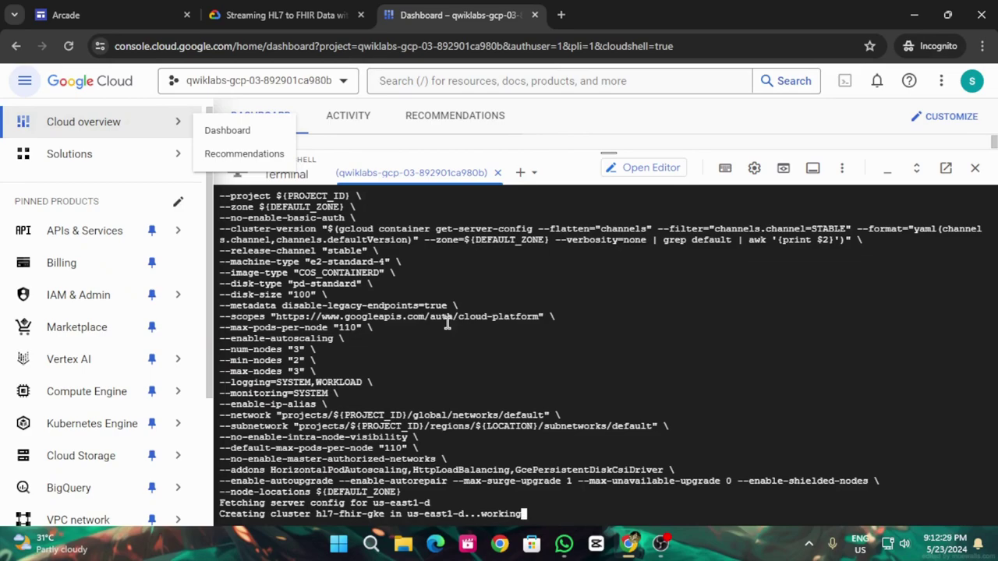
{"action": "left_click", "coordinate": [279, 14]}
{"action": "scroll", "coordinate": [458, 280], "scroll_direction": "up", "scroll_amount": 3}
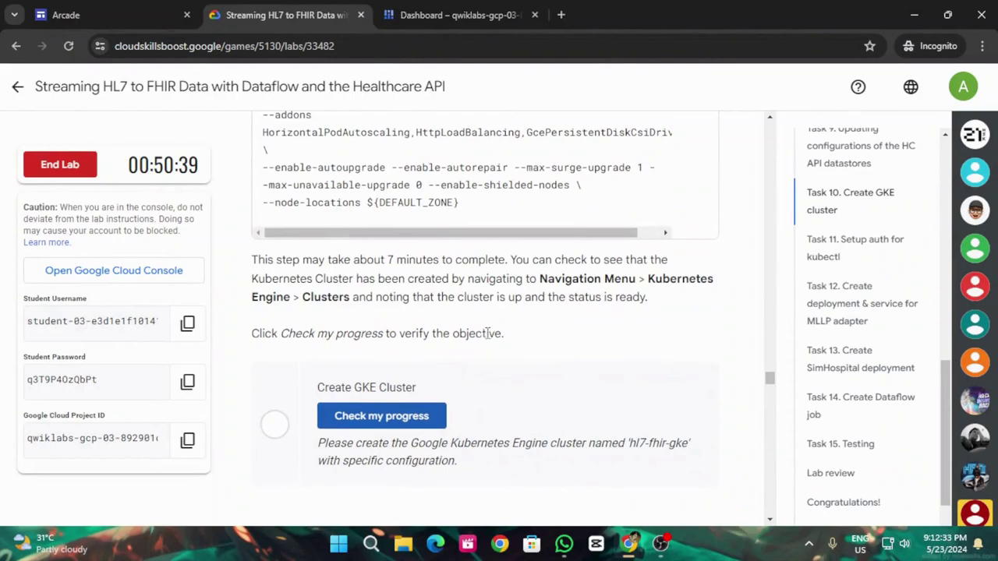
{"action": "scroll", "coordinate": [488, 335], "scroll_direction": "down", "scroll_amount": 5}
{"action": "scroll", "coordinate": [492, 343], "scroll_direction": "down", "scroll_amount": 3}
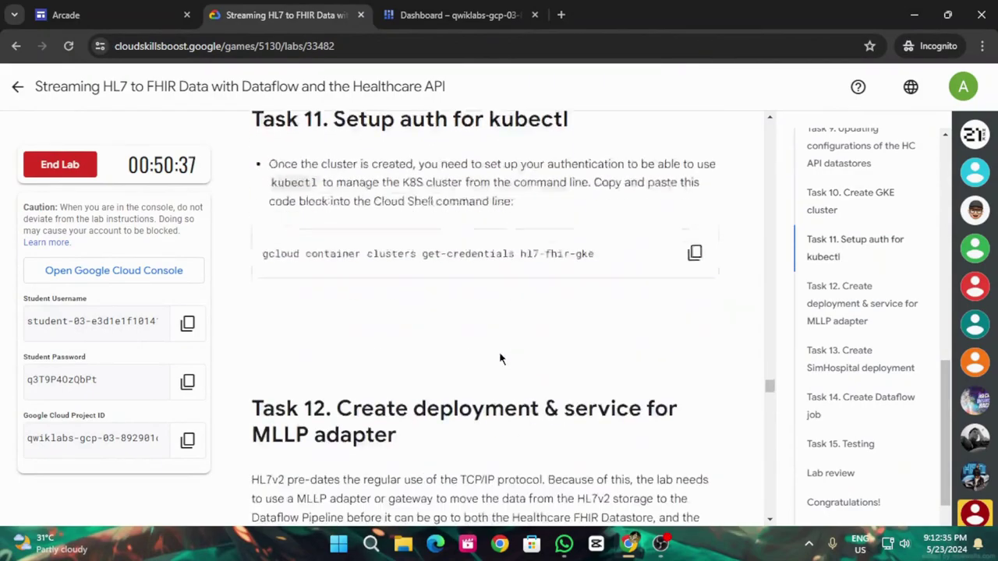
{"action": "scroll", "coordinate": [498, 373], "scroll_direction": "up", "scroll_amount": 5}
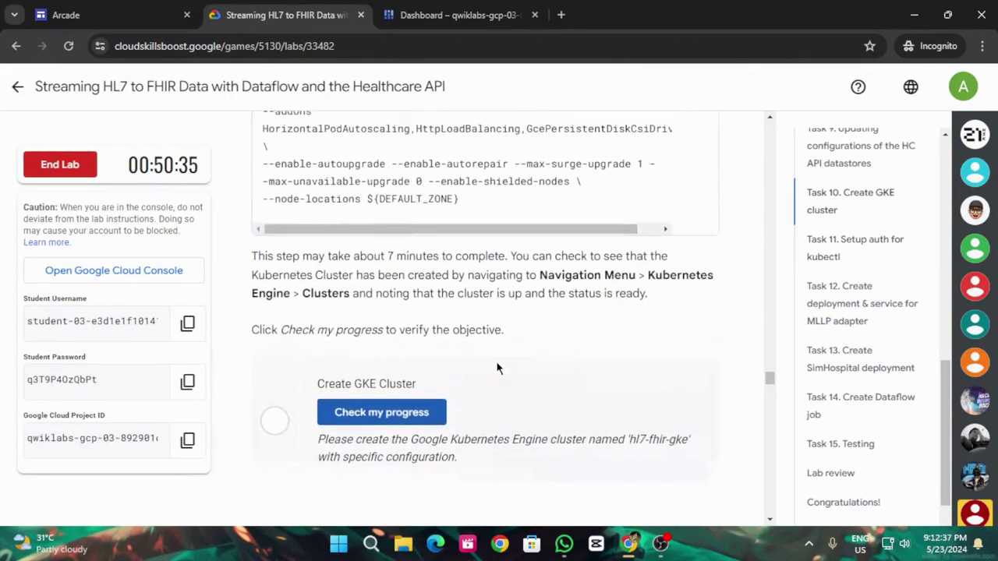
{"action": "left_click", "coordinate": [389, 416]}
Monitor the hl7-fhir-gke creation in Cloud Shell until the command finishes, and check the lab progress for Create GKE Cluster
{"action": "left_click", "coordinate": [468, 8]}
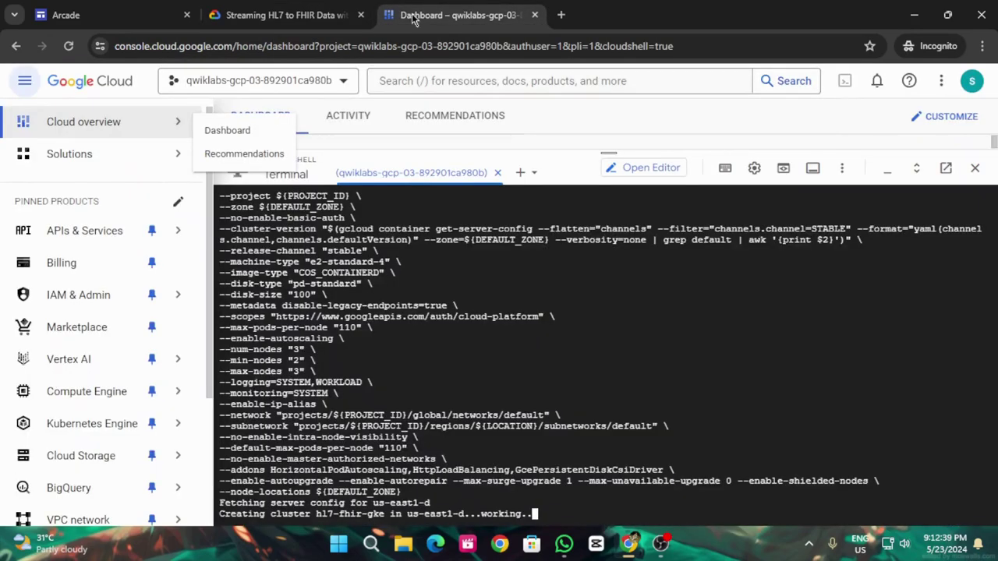
{"action": "left_click", "coordinate": [296, 14]}
{"action": "left_click", "coordinate": [482, 14]}
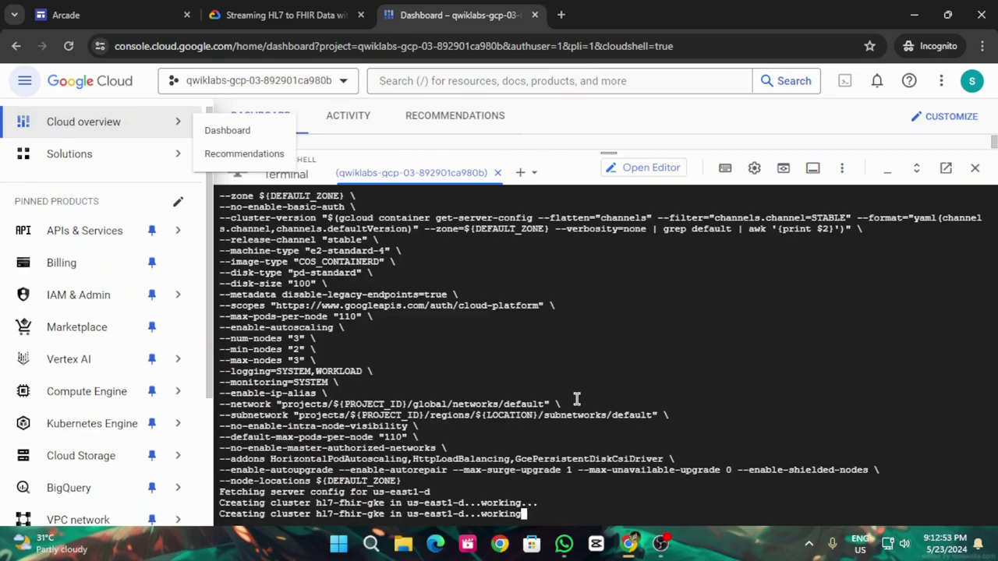
{"action": "left_click", "coordinate": [343, 17]}
{"action": "left_click", "coordinate": [440, 14]}
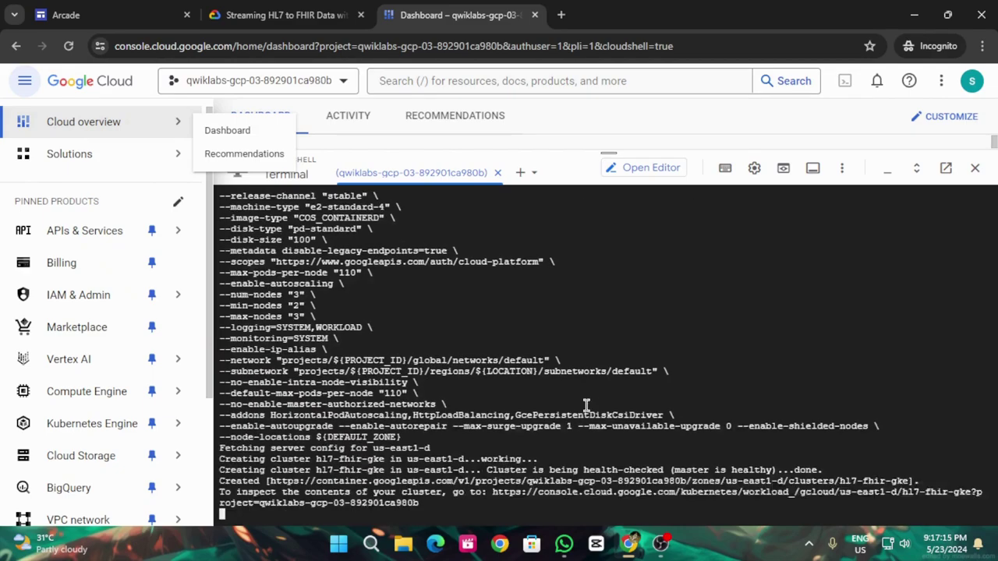
{"action": "key", "text": "Return"}
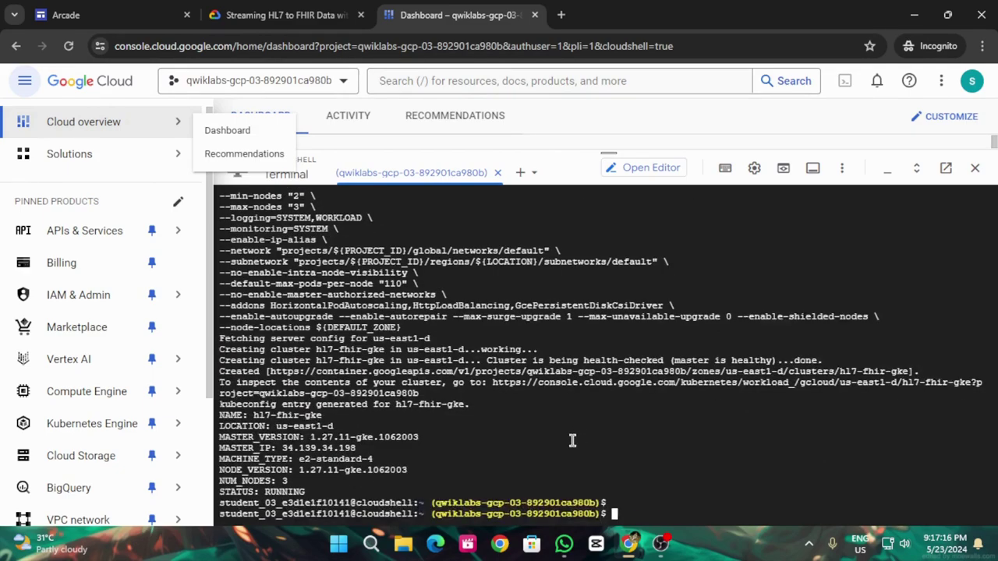
{"action": "left_click", "coordinate": [242, 14]}
{"action": "left_click", "coordinate": [371, 428]}
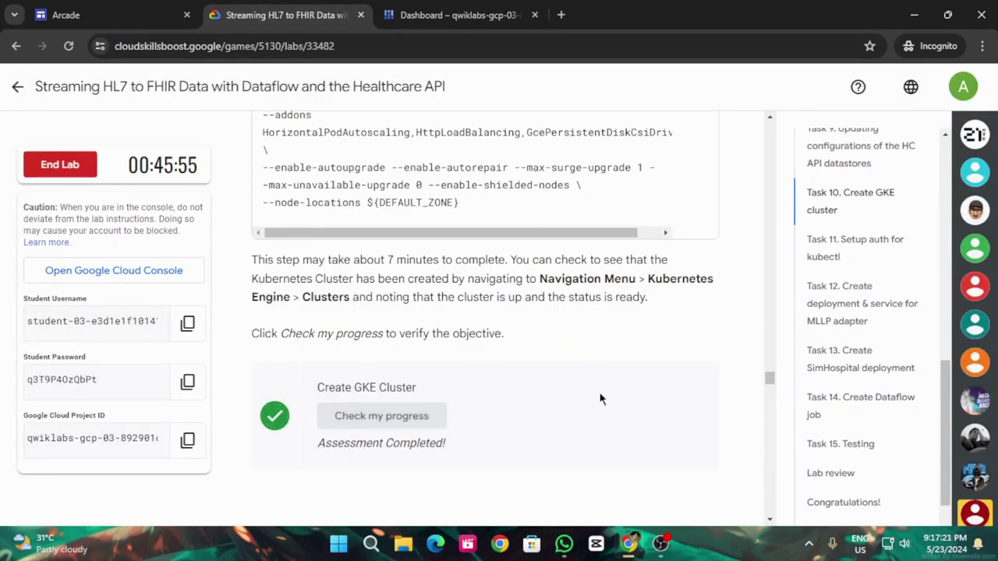
Run the Task 11 command "gcloud container clusters get-credentials hl7-fhir-gke" in Cloud Shell to set up kubectl authentication
{"action": "scroll", "coordinate": [608, 390], "scroll_direction": "down", "scroll_amount": 6}
{"action": "left_click", "coordinate": [695, 295]}
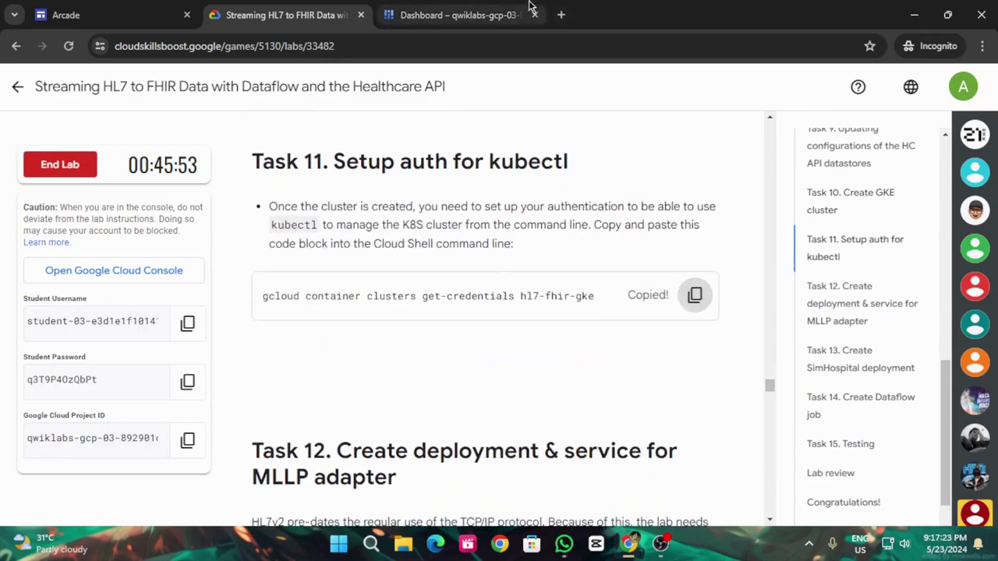
{"action": "left_click", "coordinate": [515, 14]}
{"action": "key", "text": "ctrl+v"}
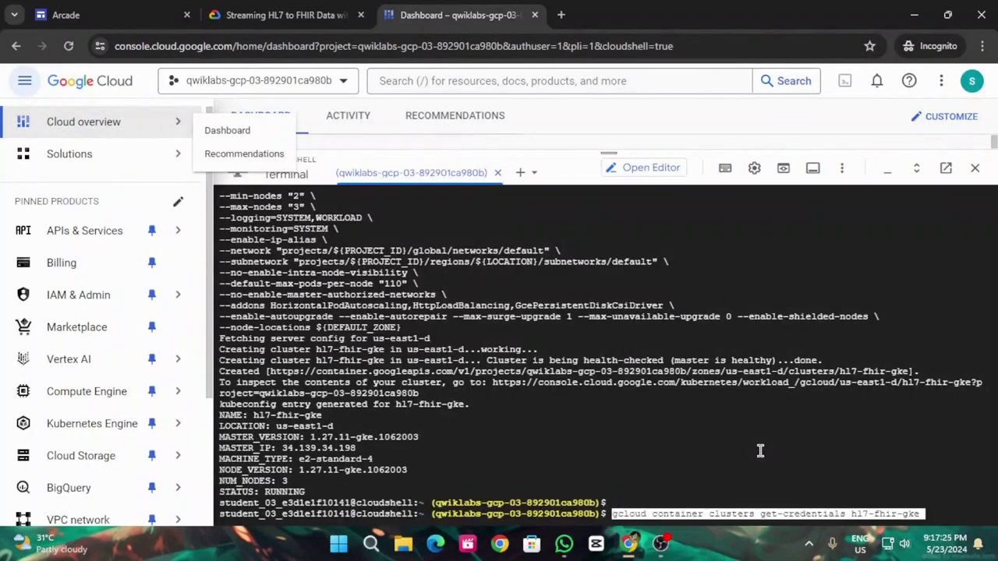
{"action": "key", "text": "Return"}
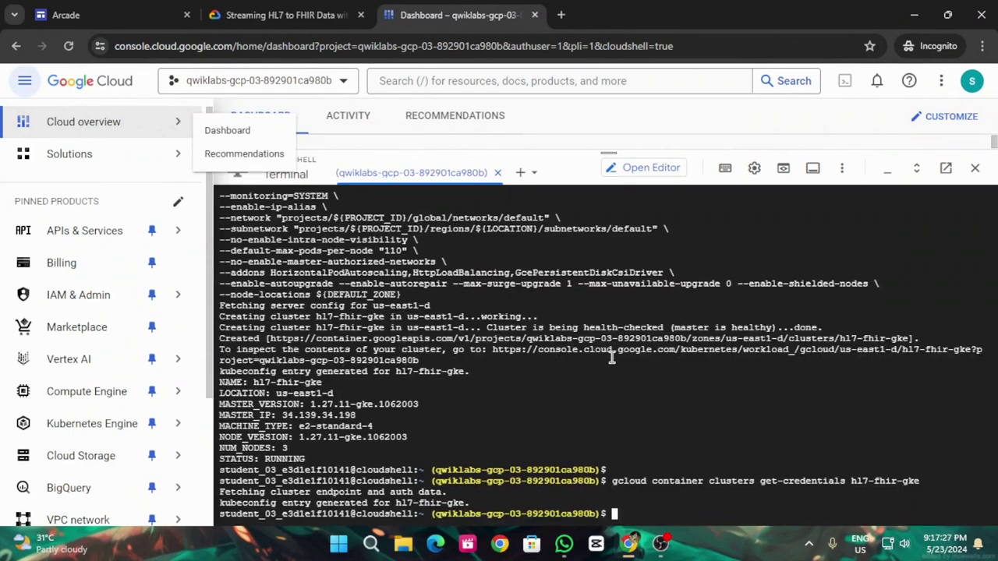
Run the first Task 12 commands in Cloud Shell to create the MLLP adapter deployment and service, and return to the lab instructions
{"action": "left_click", "coordinate": [285, 15]}
{"action": "scroll", "coordinate": [401, 390], "scroll_direction": "down", "scroll_amount": 4}
{"action": "scroll", "coordinate": [499, 312], "scroll_direction": "down", "scroll_amount": 3}
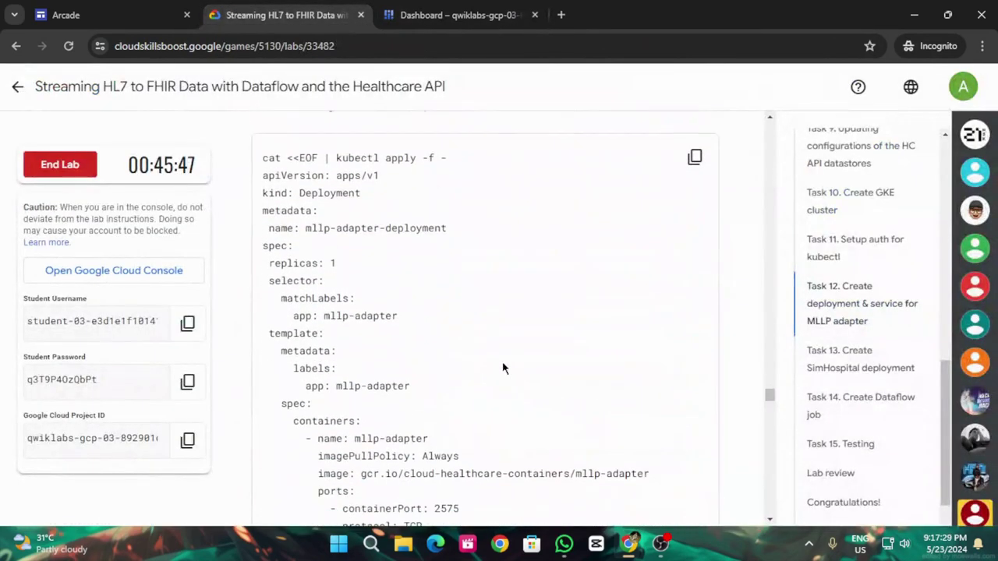
{"action": "scroll", "coordinate": [582, 334], "scroll_direction": "up", "scroll_amount": 2}
{"action": "left_click", "coordinate": [695, 304]}
{"action": "scroll", "coordinate": [615, 395], "scroll_direction": "down", "scroll_amount": 1}
{"action": "scroll", "coordinate": [615, 396], "scroll_direction": "down", "scroll_amount": 12}
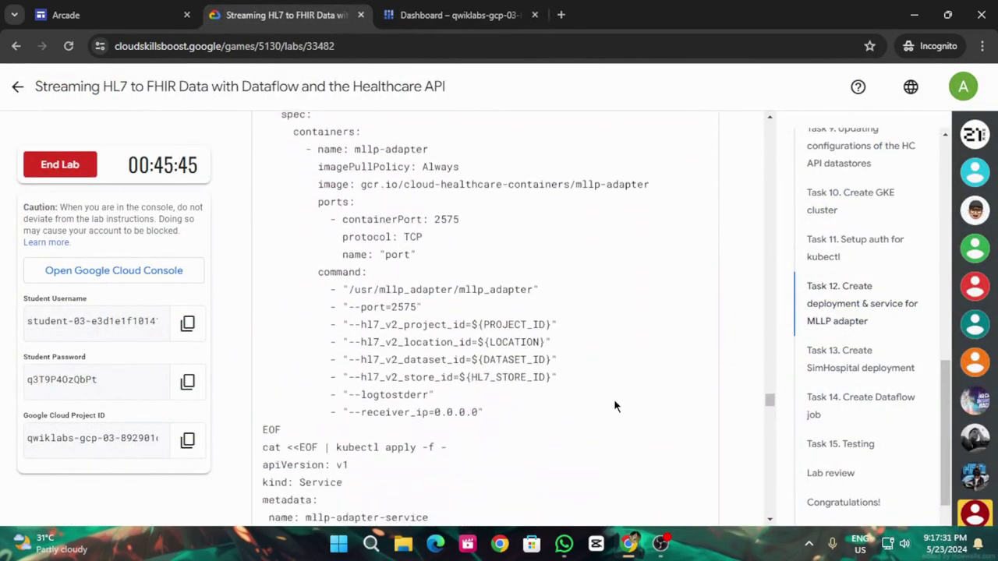
{"action": "left_click", "coordinate": [460, 15]}
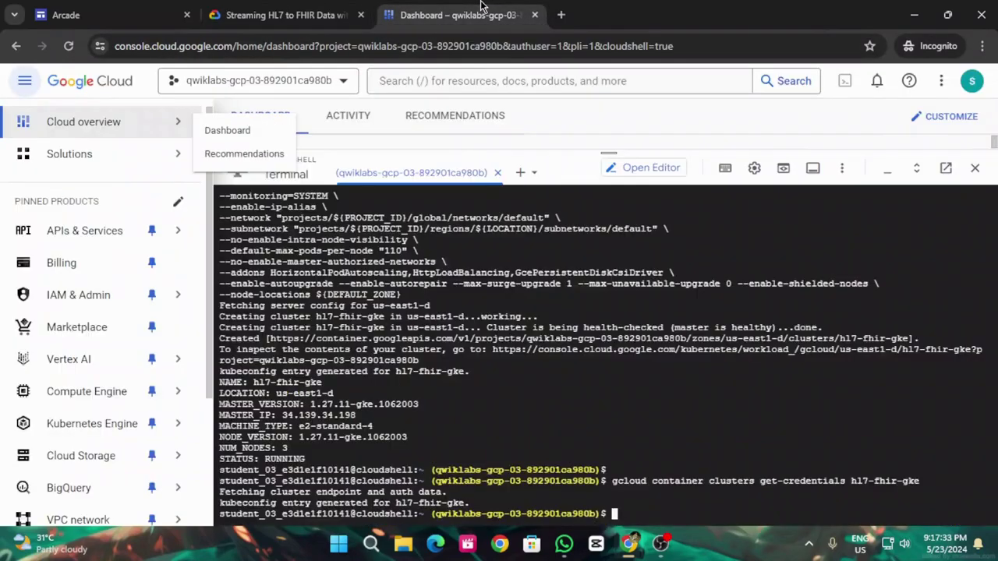
{"action": "key", "text": "ctrl+v"}
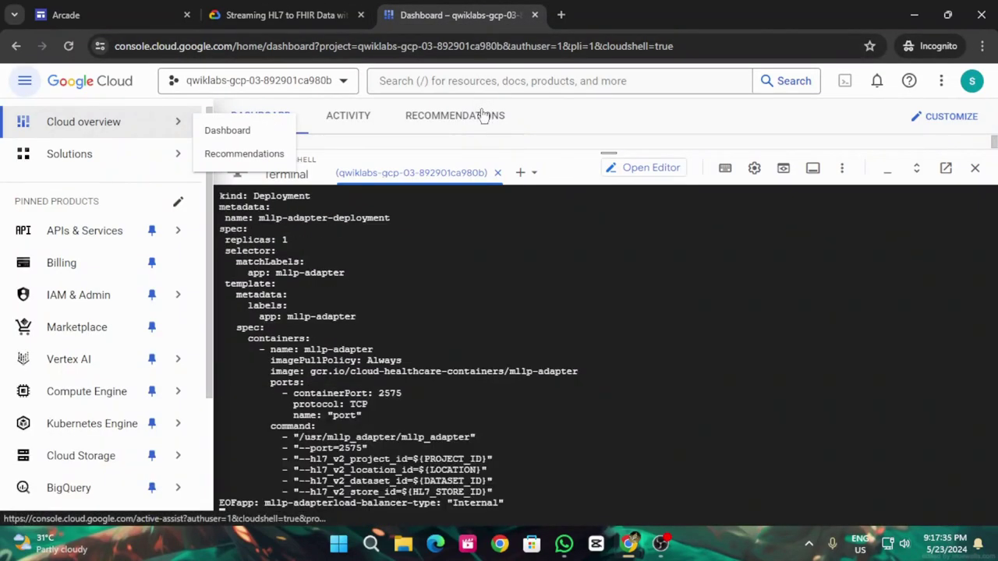
{"action": "left_click", "coordinate": [285, 15]}
{"action": "scroll", "coordinate": [573, 343], "scroll_direction": "up", "scroll_amount": 3}
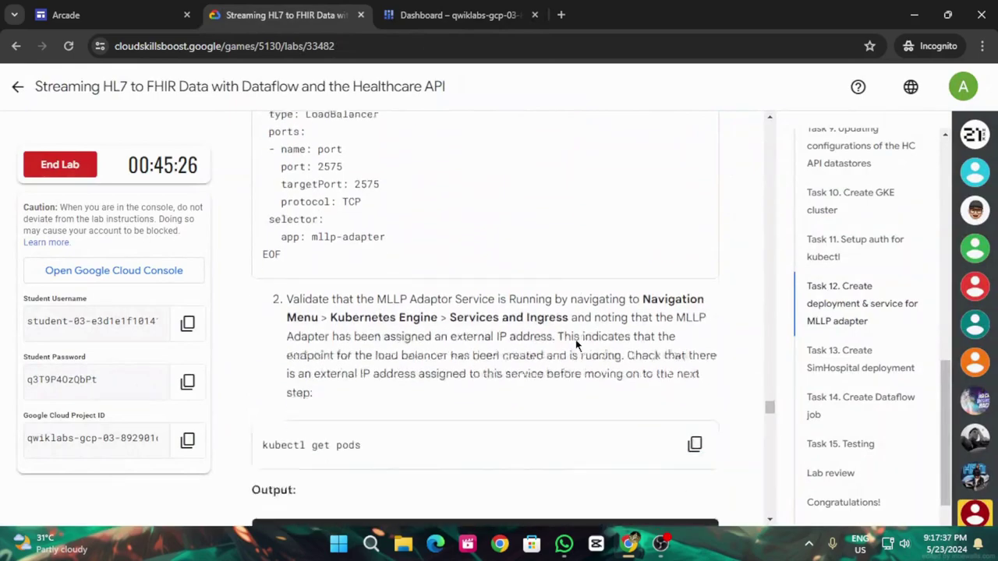
Run the Task 12 command "kubectl get pods" in Cloud Shell to list the MLLP adapter pod's status
{"action": "scroll", "coordinate": [576, 345], "scroll_direction": "down", "scroll_amount": 2}
{"action": "left_click", "coordinate": [694, 330]}
{"action": "scroll", "coordinate": [584, 375], "scroll_direction": "down", "scroll_amount": 5}
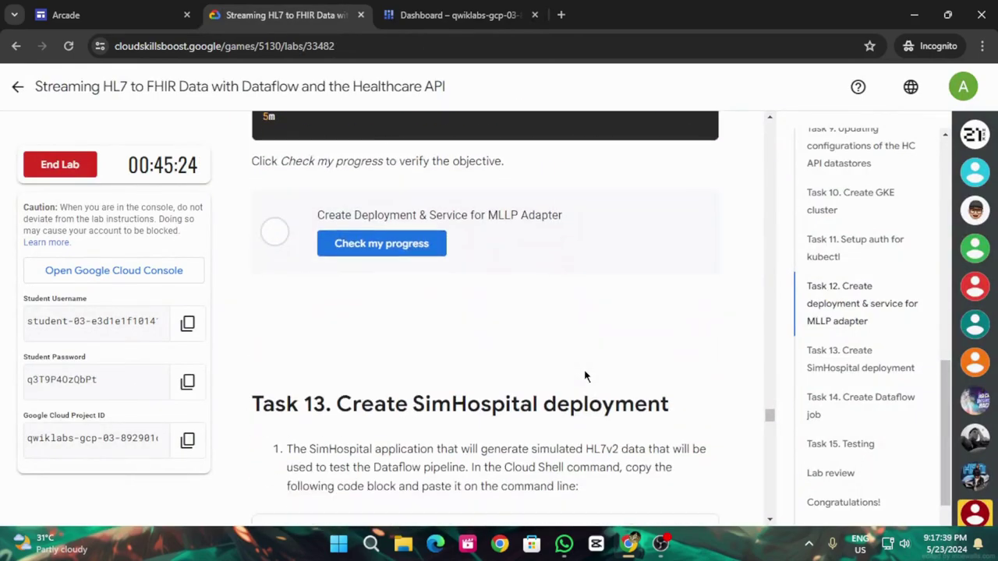
{"action": "left_click", "coordinate": [419, 7]}
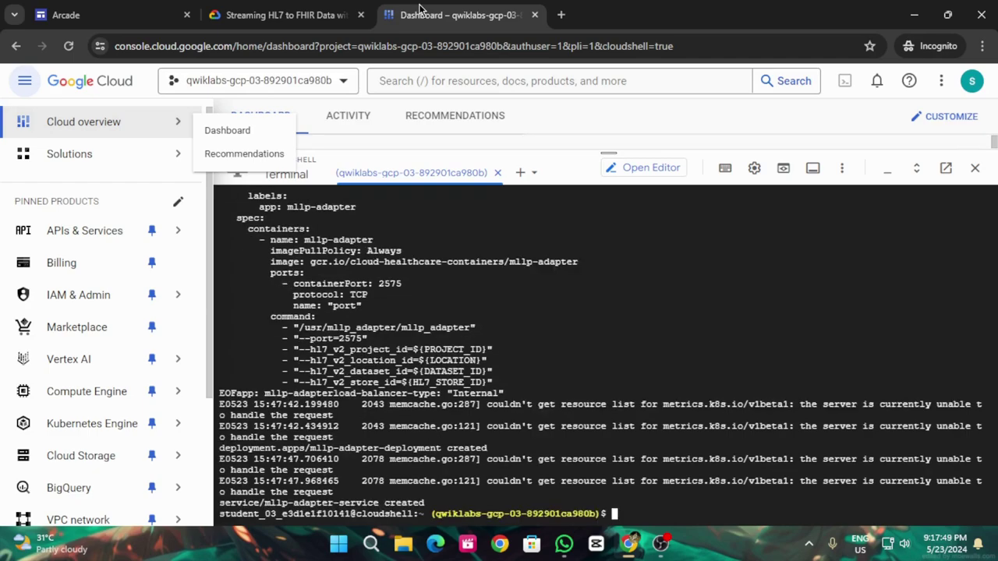
{"action": "key", "text": "ctrl+v"}
{"action": "key", "text": "Return"}
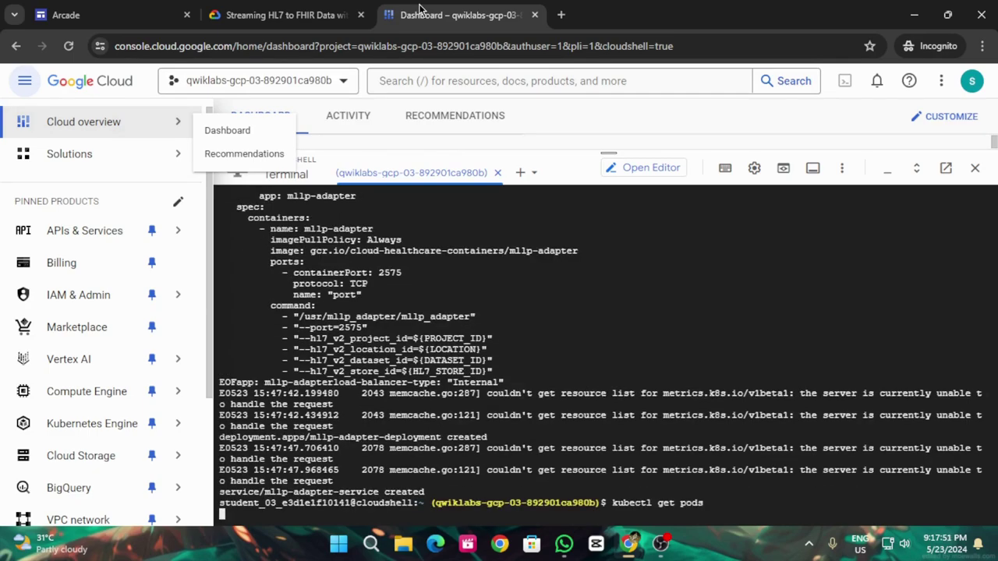
Compare the Cloud Shell pod status with the lab's sample output and check progress for Create Deployment & Service for MLLP Adapter
{"action": "left_click", "coordinate": [273, 15]}
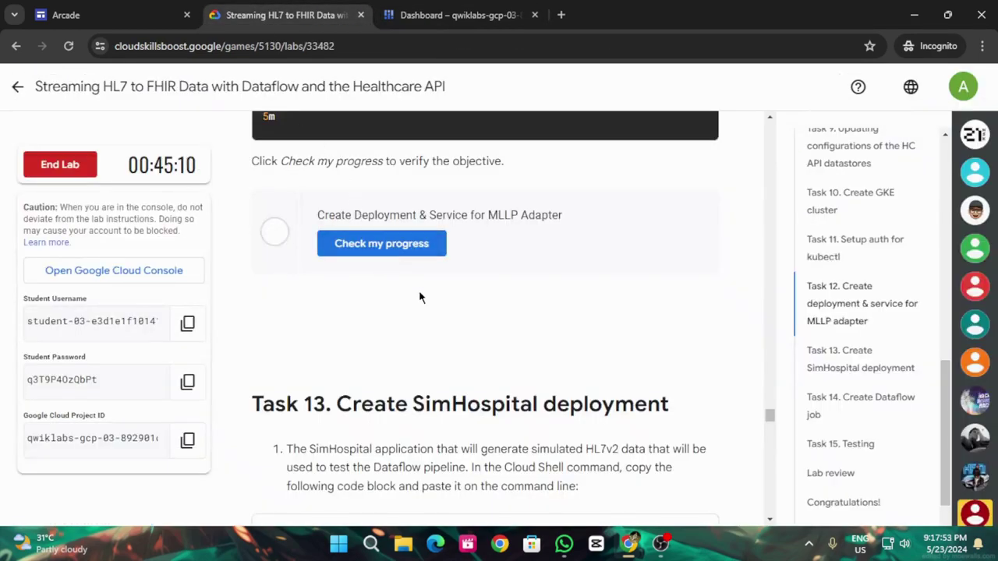
{"action": "scroll", "coordinate": [420, 300], "scroll_direction": "up", "scroll_amount": 1}
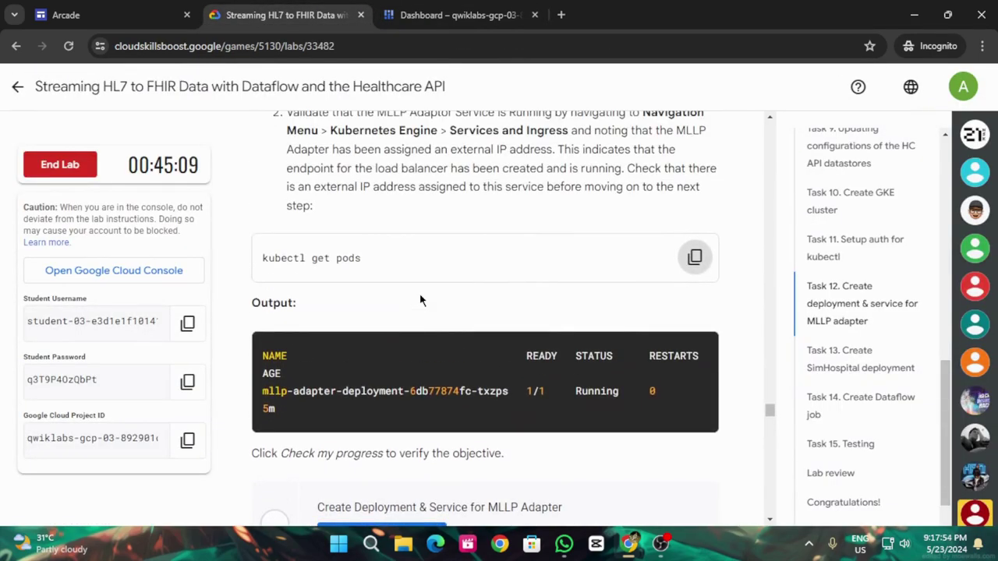
{"action": "left_click", "coordinate": [404, 7]}
{"action": "left_click", "coordinate": [273, 15]}
{"action": "scroll", "coordinate": [418, 410], "scroll_direction": "down", "scroll_amount": 5}
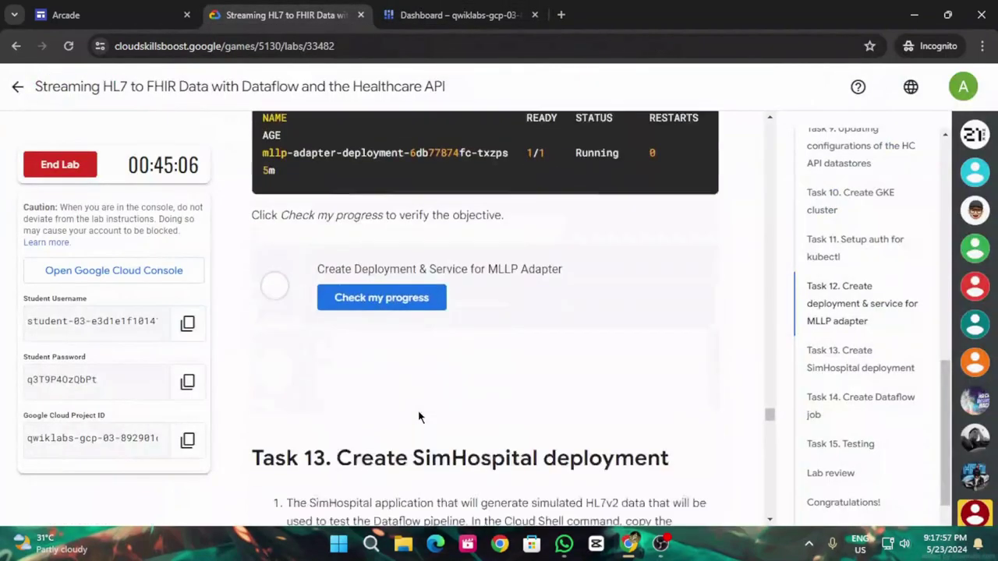
{"action": "left_click", "coordinate": [347, 246]}
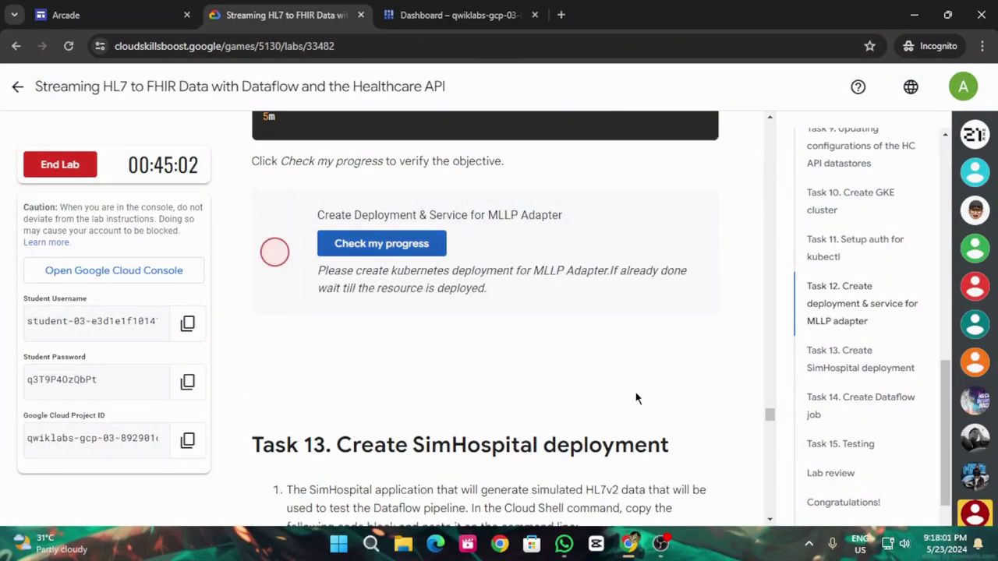
{"action": "left_click", "coordinate": [403, 242]}
Look over the Task 12 and Task 13 instructions and repeat the MLLP Adapter deployment and service progress check
{"action": "scroll", "coordinate": [670, 409], "scroll_direction": "down", "scroll_amount": 15}
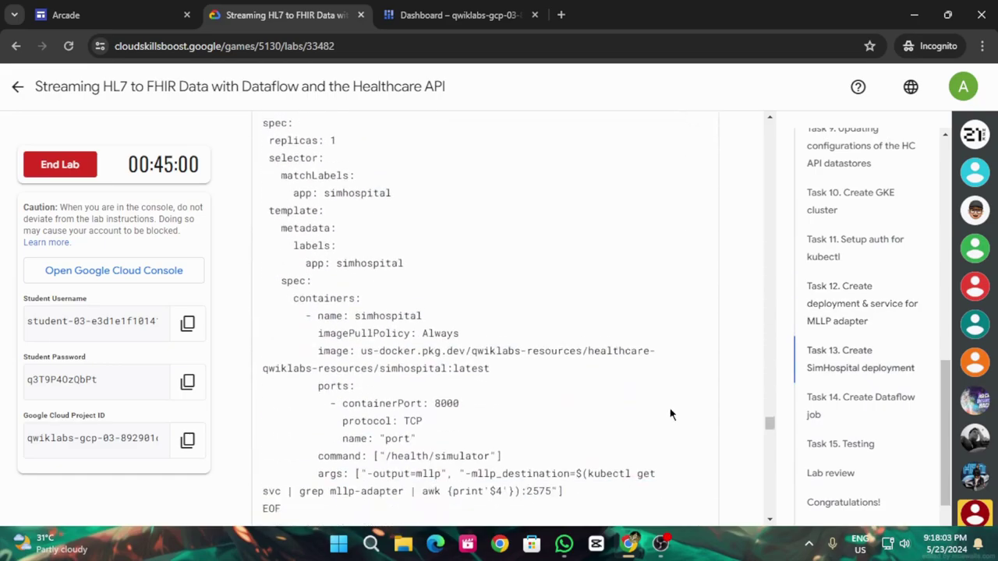
{"action": "scroll", "coordinate": [667, 410], "scroll_direction": "up", "scroll_amount": 20}
{"action": "scroll", "coordinate": [625, 384], "scroll_direction": "down", "scroll_amount": 12}
{"action": "scroll", "coordinate": [624, 384], "scroll_direction": "up", "scroll_amount": 4}
{"action": "left_click", "coordinate": [417, 392]}
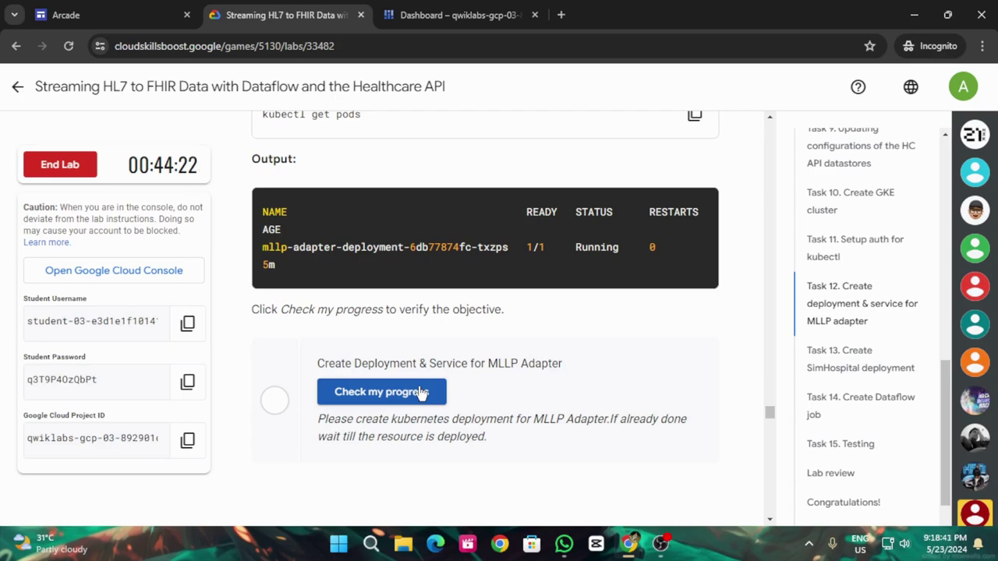
{"action": "left_click", "coordinate": [421, 393]}
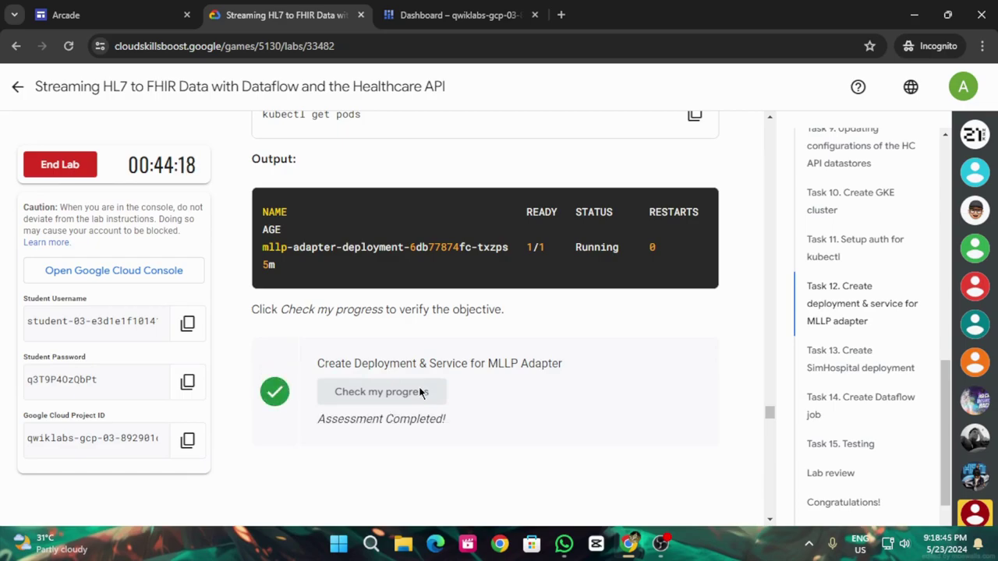
Run the Task 13 "kubectl apply" code block in Cloud Shell to create simhospital-deployment
{"action": "scroll", "coordinate": [429, 385], "scroll_direction": "down", "scroll_amount": 6}
{"action": "scroll", "coordinate": [704, 301], "scroll_direction": "up", "scroll_amount": 2}
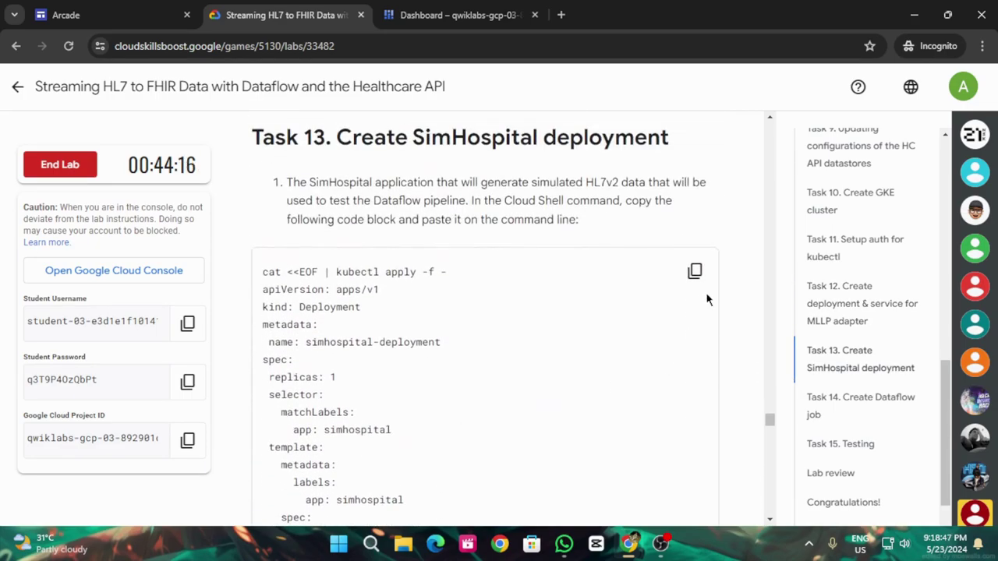
{"action": "left_click", "coordinate": [695, 271]}
{"action": "left_click", "coordinate": [458, 15]}
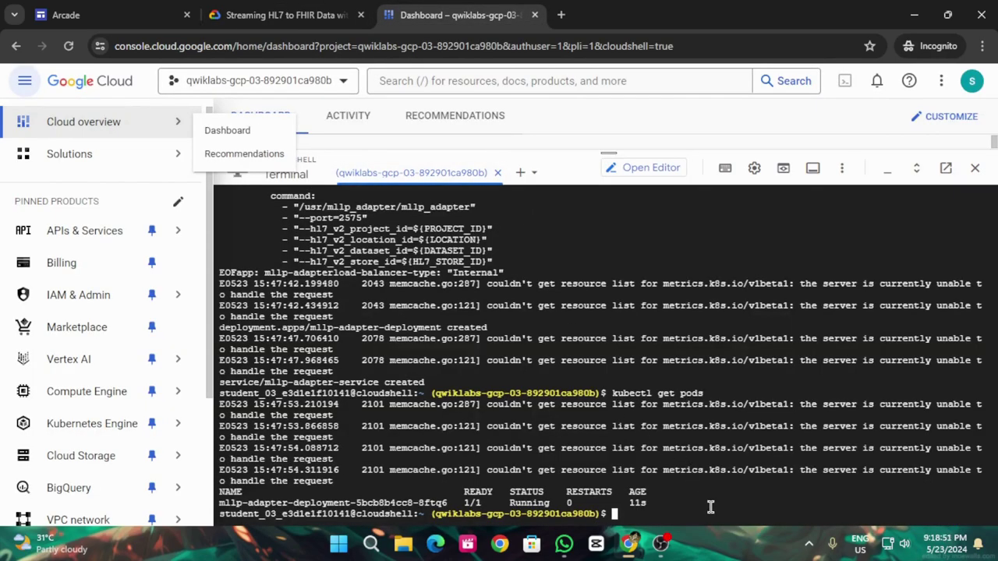
{"action": "key", "text": "ctrl+v"}
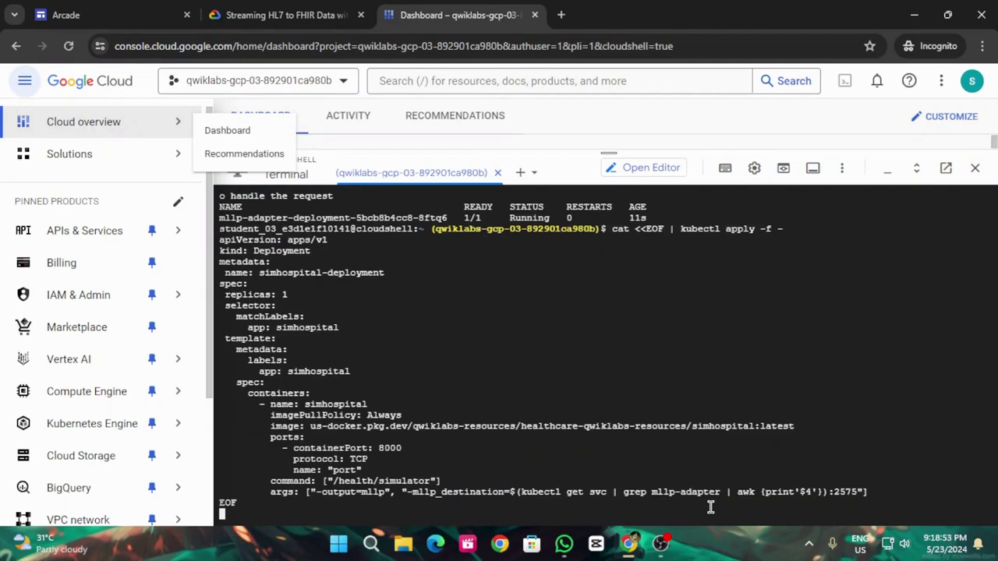
Run the Task 13 command "kubectl get pods" in Cloud Shell to list the status of the SimHospital pod
{"action": "left_click", "coordinate": [285, 15]}
{"action": "scroll", "coordinate": [460, 341], "scroll_direction": "down", "scroll_amount": 6}
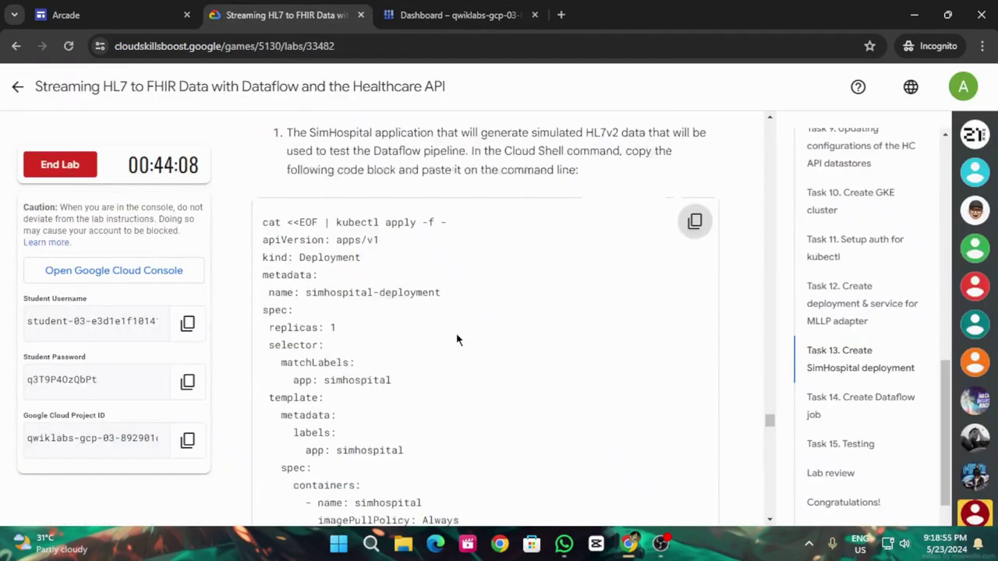
{"action": "scroll", "coordinate": [461, 342], "scroll_direction": "down", "scroll_amount": 3}
{"action": "scroll", "coordinate": [507, 285], "scroll_direction": "up", "scroll_amount": 1}
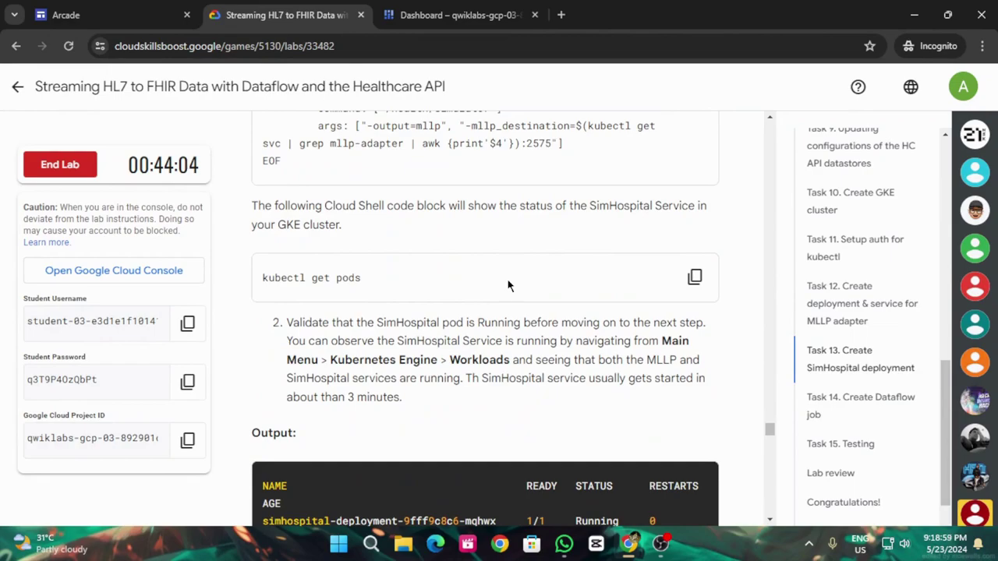
{"action": "scroll", "coordinate": [507, 286], "scroll_direction": "down", "scroll_amount": 1}
{"action": "scroll", "coordinate": [515, 288], "scroll_direction": "up", "scroll_amount": 1}
{"action": "left_click", "coordinate": [694, 277]}
{"action": "scroll", "coordinate": [610, 314], "scroll_direction": "down", "scroll_amount": 2}
{"action": "scroll", "coordinate": [607, 316], "scroll_direction": "down", "scroll_amount": 5}
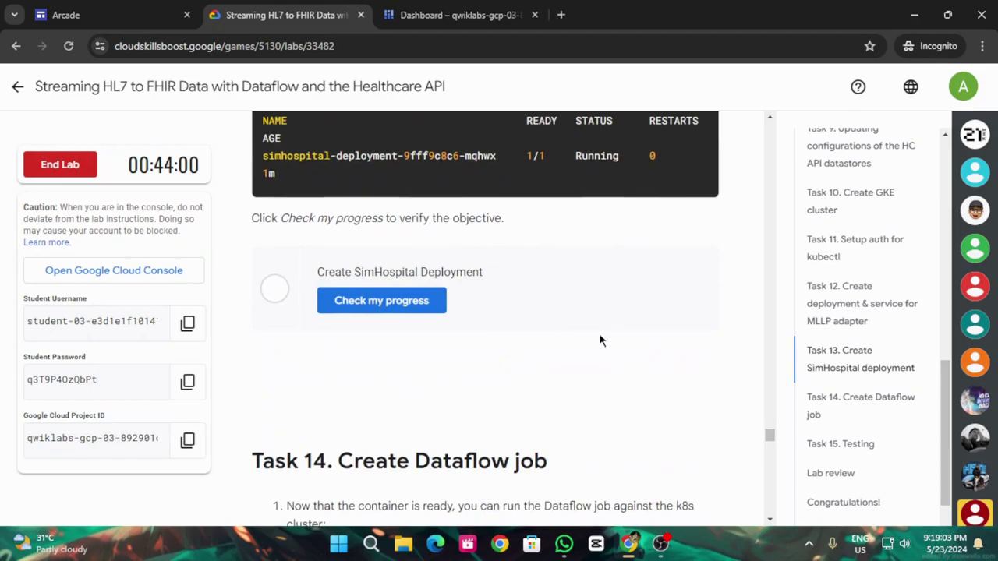
{"action": "scroll", "coordinate": [570, 360], "scroll_direction": "up", "scroll_amount": 3}
{"action": "left_click", "coordinate": [446, 10]}
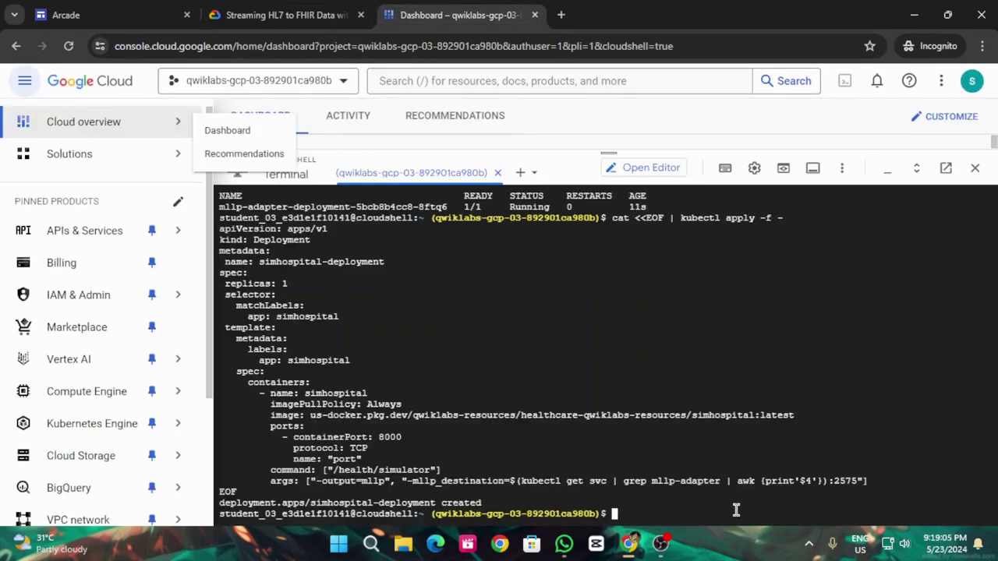
{"action": "key", "text": "ctrl+v"}
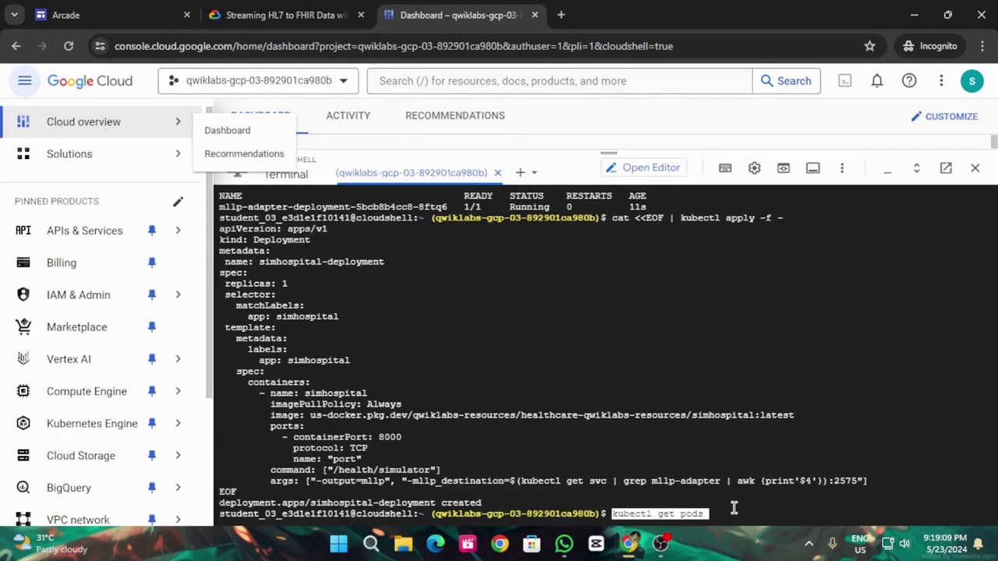
{"action": "key", "text": "Return"}
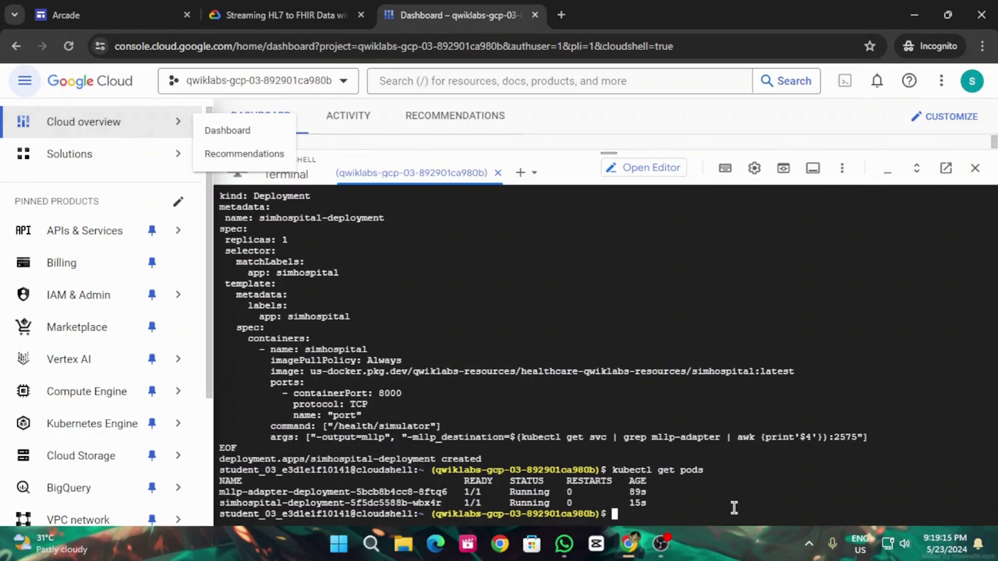
Check the lab progress for Create SimHospital Deployment, review the pod status in Cloud Shell, and repeat the check
{"action": "left_click", "coordinate": [371, 18]}
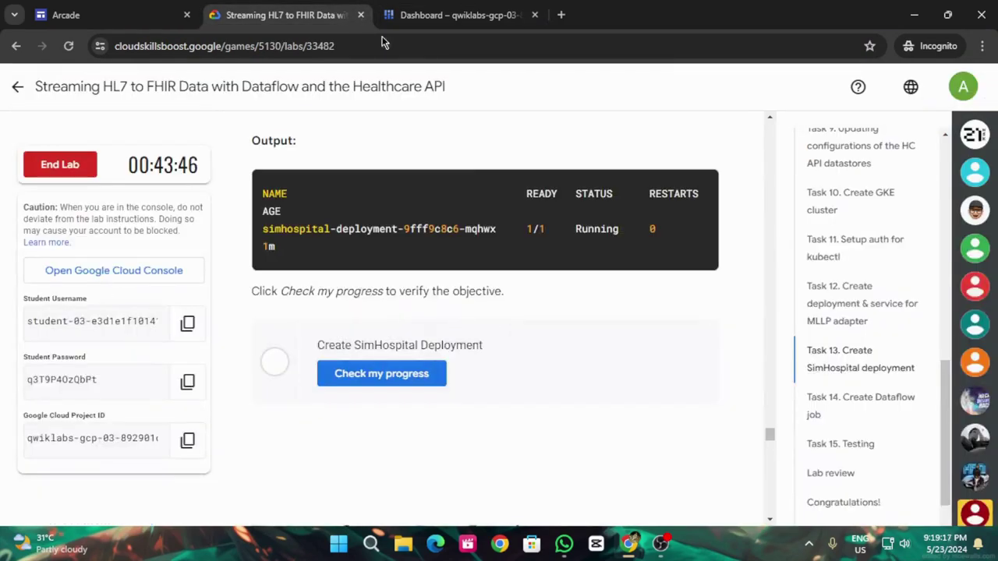
{"action": "left_click", "coordinate": [399, 373]}
{"action": "scroll", "coordinate": [494, 383], "scroll_direction": "up", "scroll_amount": 2}
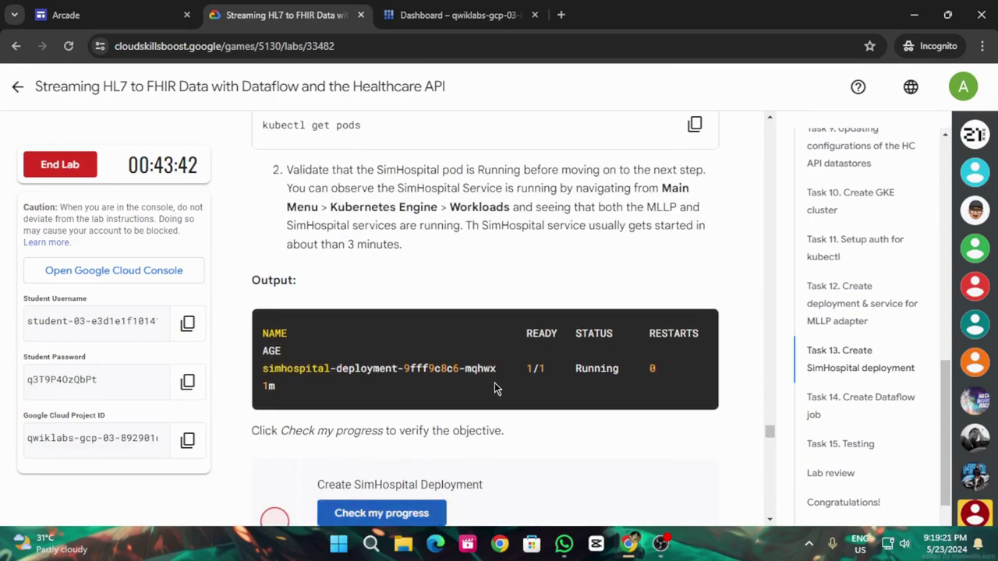
{"action": "scroll", "coordinate": [494, 388], "scroll_direction": "up", "scroll_amount": 2}
{"action": "left_click", "coordinate": [406, 13]}
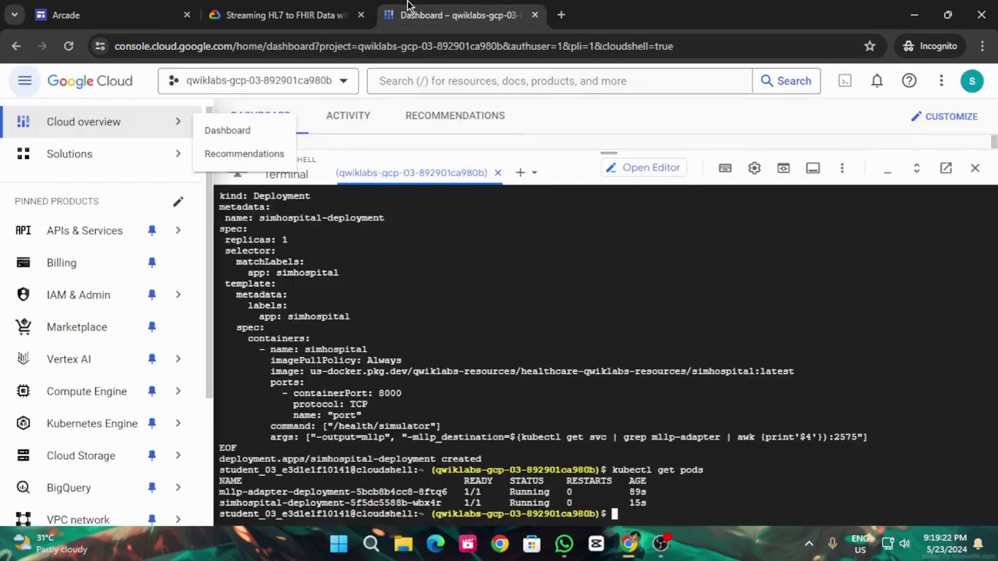
{"action": "left_click", "coordinate": [301, 10]}
{"action": "scroll", "coordinate": [408, 354], "scroll_direction": "down", "scroll_amount": 3}
{"action": "left_click", "coordinate": [416, 367]}
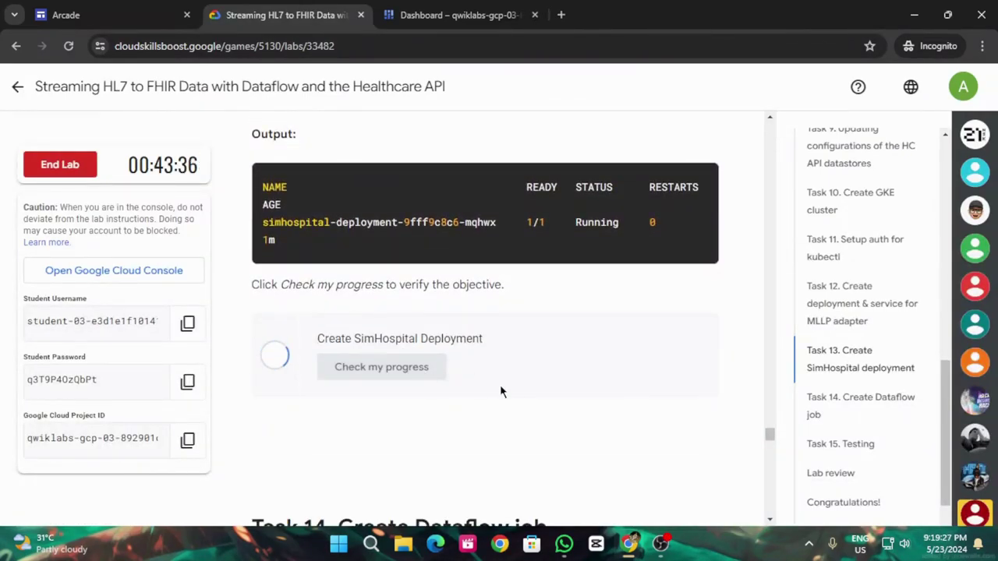
Run the Task 14 "kubectl replace --force" code block in Cloud Shell to launch the dataflow-pipeline pod
{"action": "scroll", "coordinate": [521, 398], "scroll_direction": "down", "scroll_amount": 3}
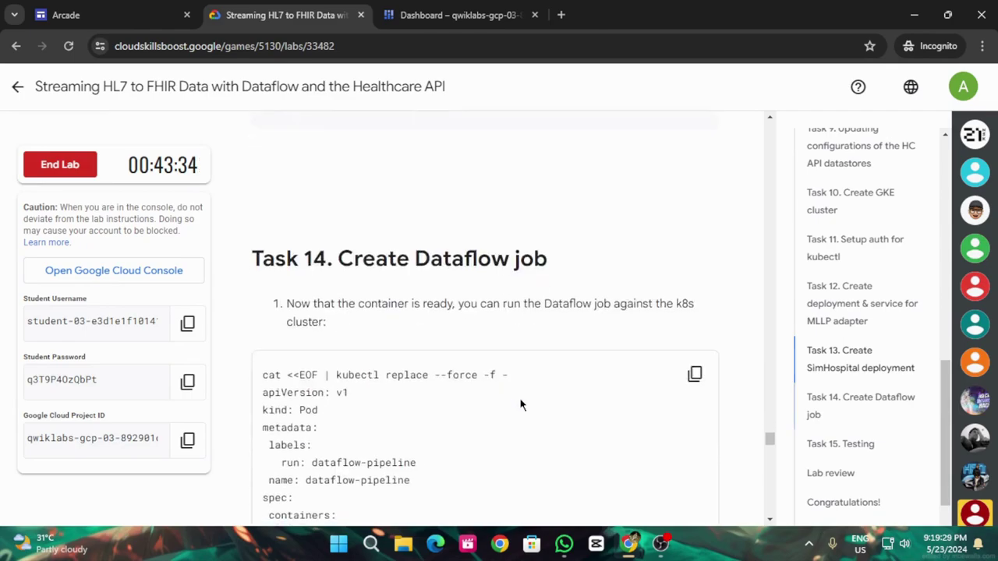
{"action": "scroll", "coordinate": [521, 403], "scroll_direction": "down", "scroll_amount": 3}
{"action": "left_click", "coordinate": [695, 227]}
{"action": "left_click", "coordinate": [465, 9]}
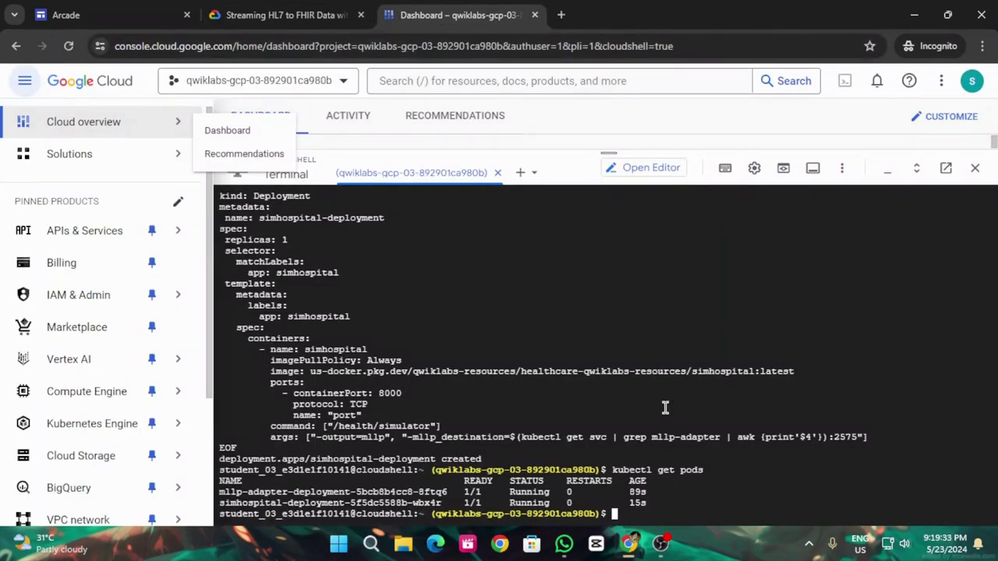
{"action": "key", "text": "ctrl+v"}
{"action": "key", "text": "Return"}
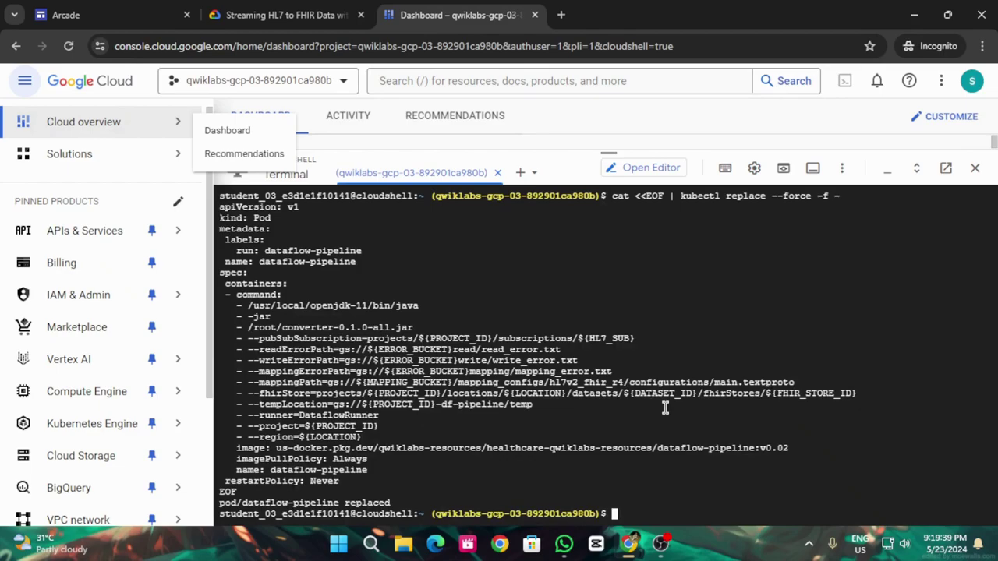
Run "gcloud dataflow jobs list --region ${LOCATION}" in Cloud Shell to list the Dataflow jobs
{"action": "key", "text": "ctrl+shift+Tab"}
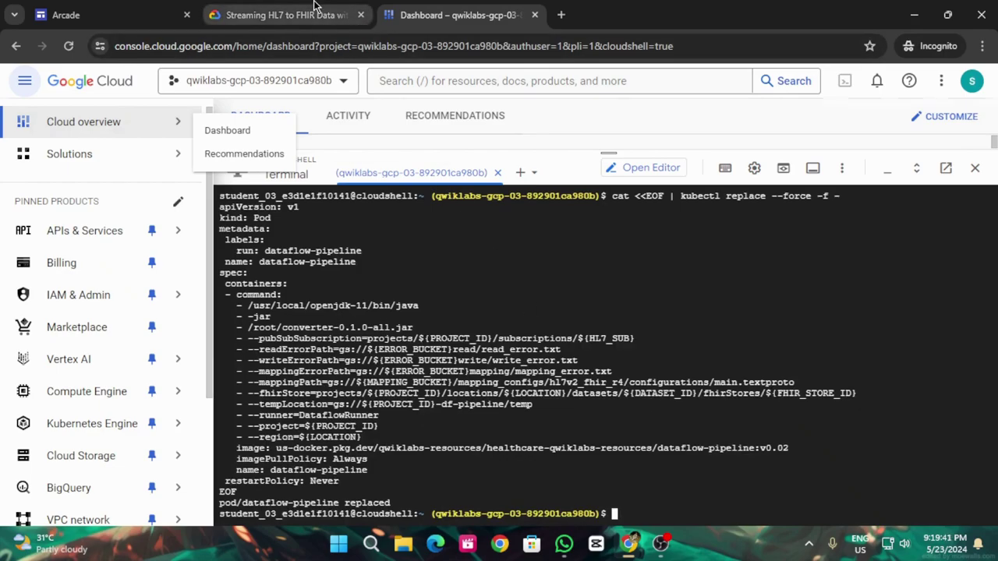
{"action": "scroll", "coordinate": [564, 360], "scroll_direction": "down", "scroll_amount": 5}
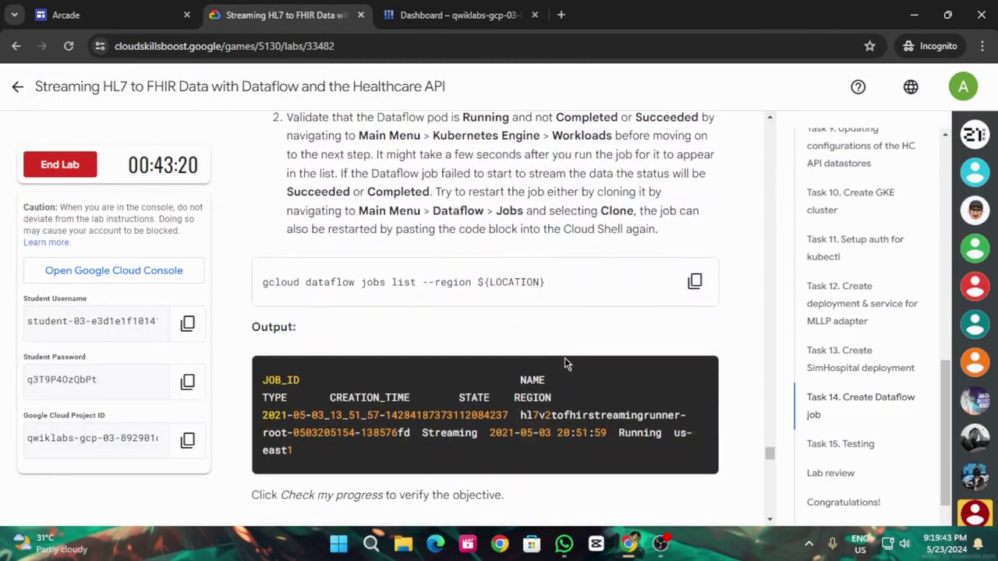
{"action": "scroll", "coordinate": [564, 358], "scroll_direction": "up", "scroll_amount": 2}
{"action": "left_click", "coordinate": [693, 425]}
{"action": "key", "text": "ctrl+Tab"}
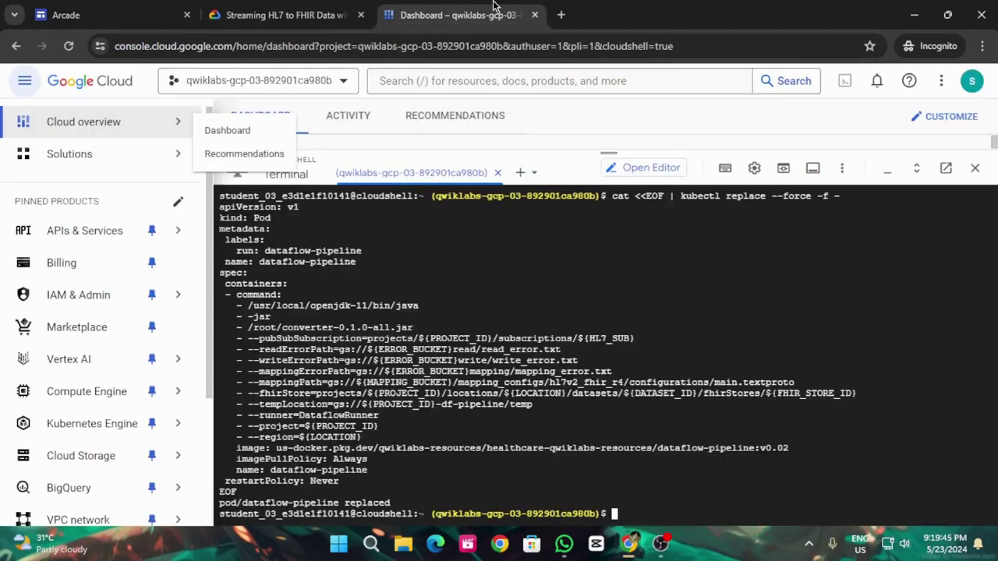
{"action": "key", "text": "ctrl+v"}
{"action": "key", "text": "Return"}
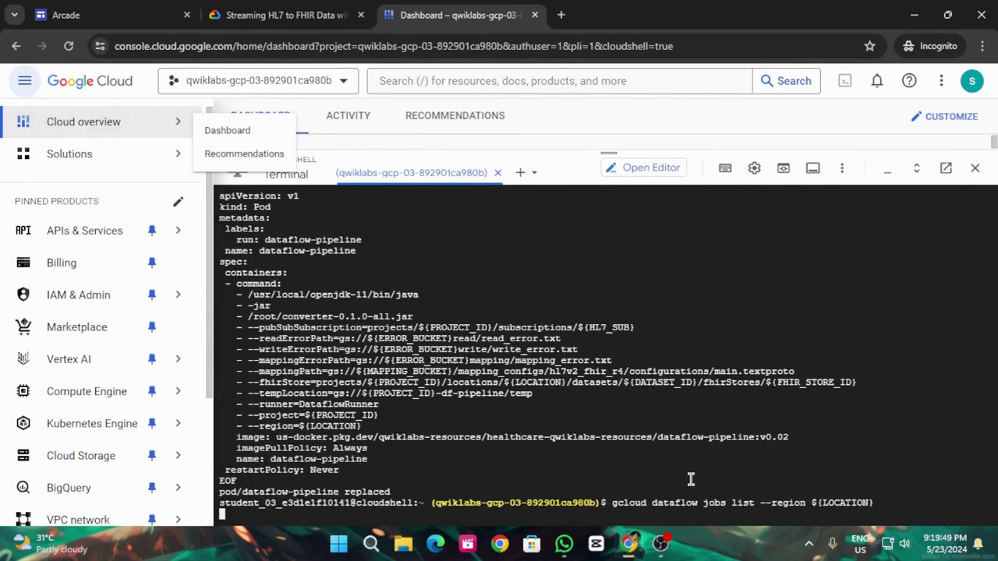
Check the lab progress for Create Dataflow Job, review the job list in Cloud Shell, and repeat the check
{"action": "left_click", "coordinate": [289, 15]}
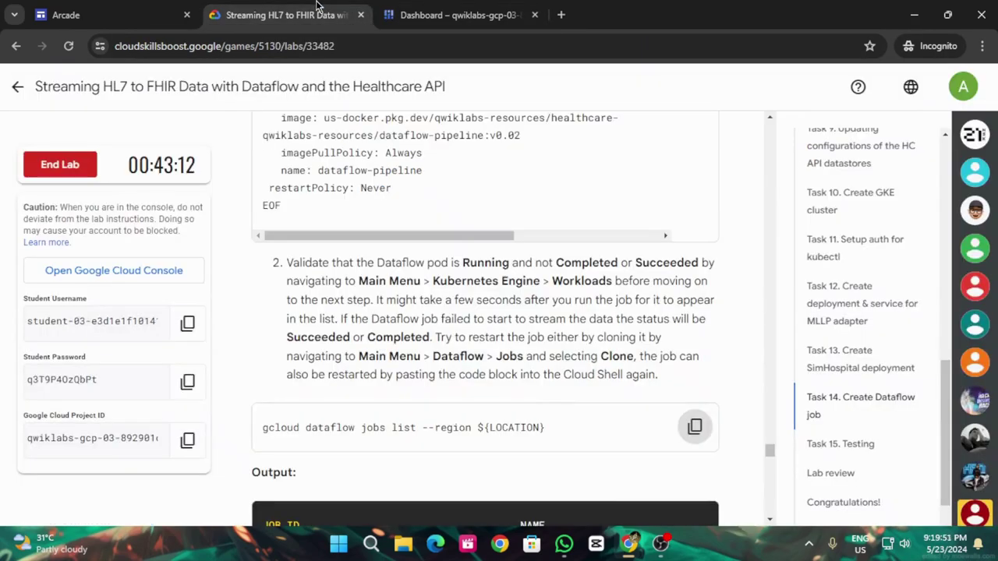
{"action": "scroll", "coordinate": [557, 350], "scroll_direction": "down", "scroll_amount": 5}
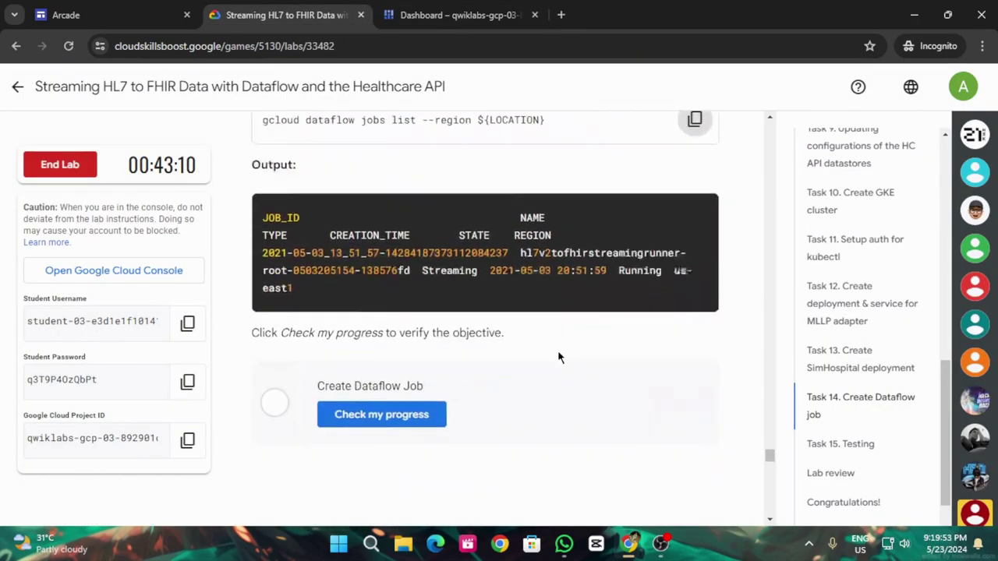
{"action": "left_click", "coordinate": [417, 285]}
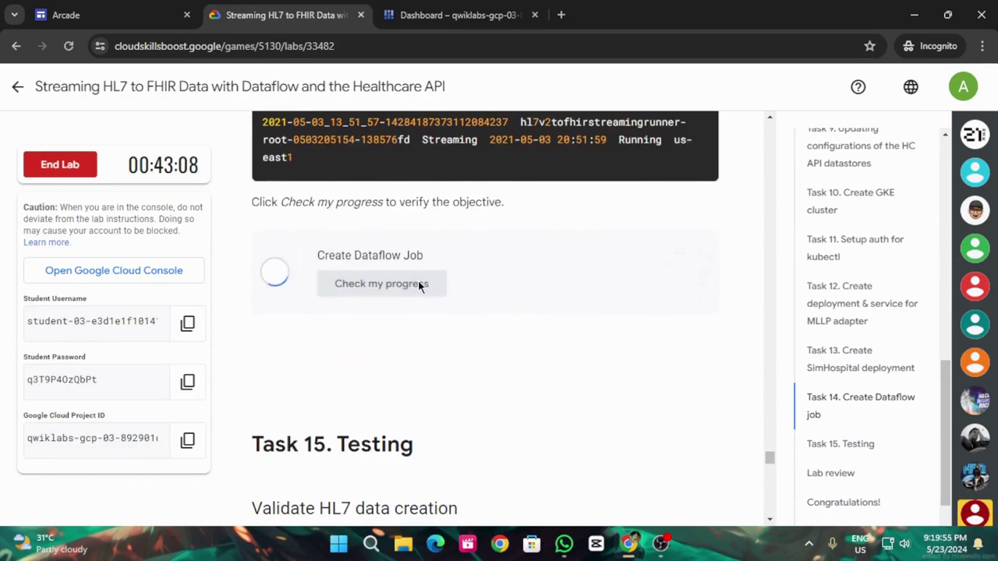
{"action": "left_click", "coordinate": [424, 14]}
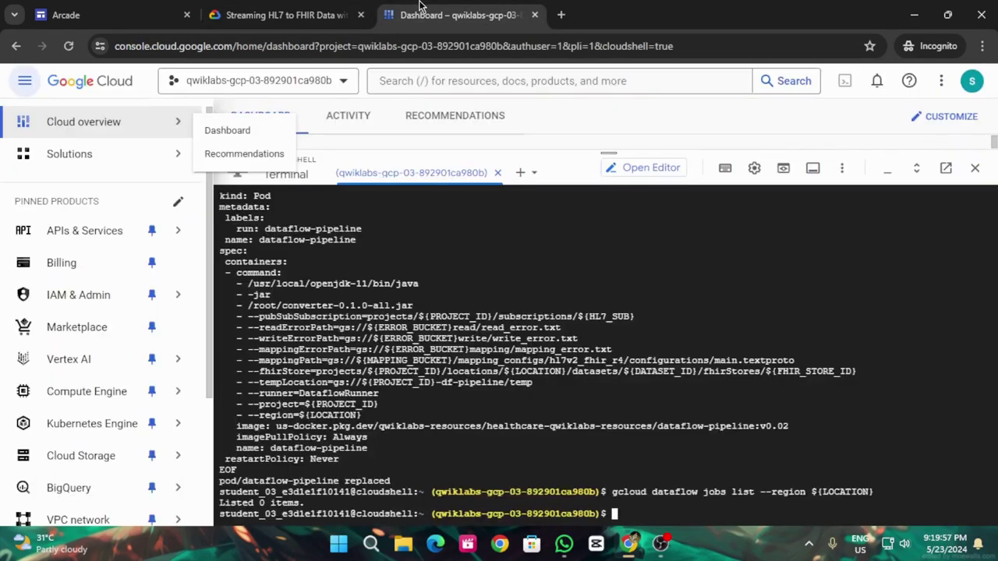
{"action": "left_click", "coordinate": [284, 14]}
{"action": "left_click", "coordinate": [350, 285]}
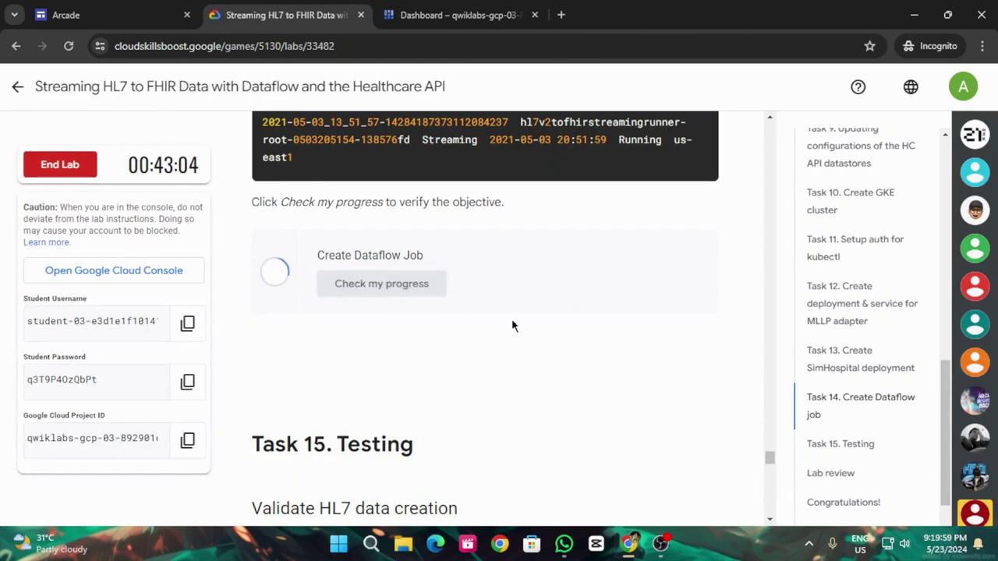
Review the job list in Cloud Shell and the Task 14 instructions, and recheck the lab progress for Create Dataflow Job
{"action": "left_click", "coordinate": [504, 7]}
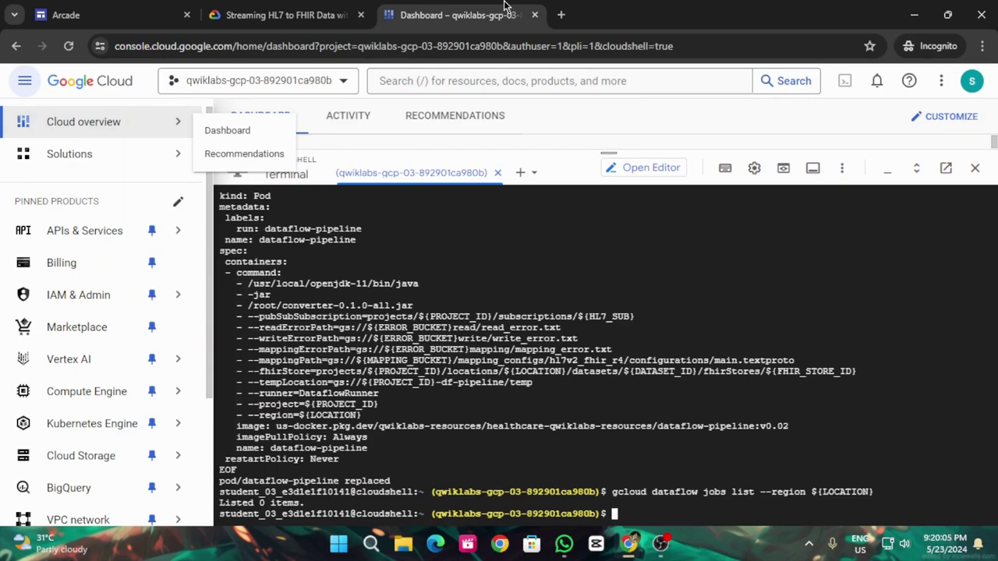
{"action": "left_click", "coordinate": [281, 15]}
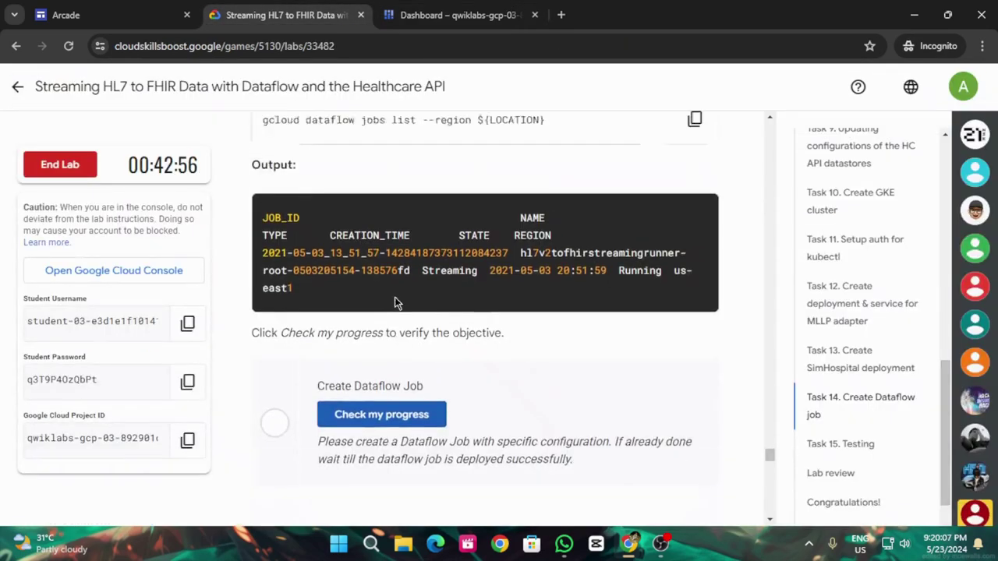
{"action": "scroll", "coordinate": [396, 304], "scroll_direction": "up", "scroll_amount": 2}
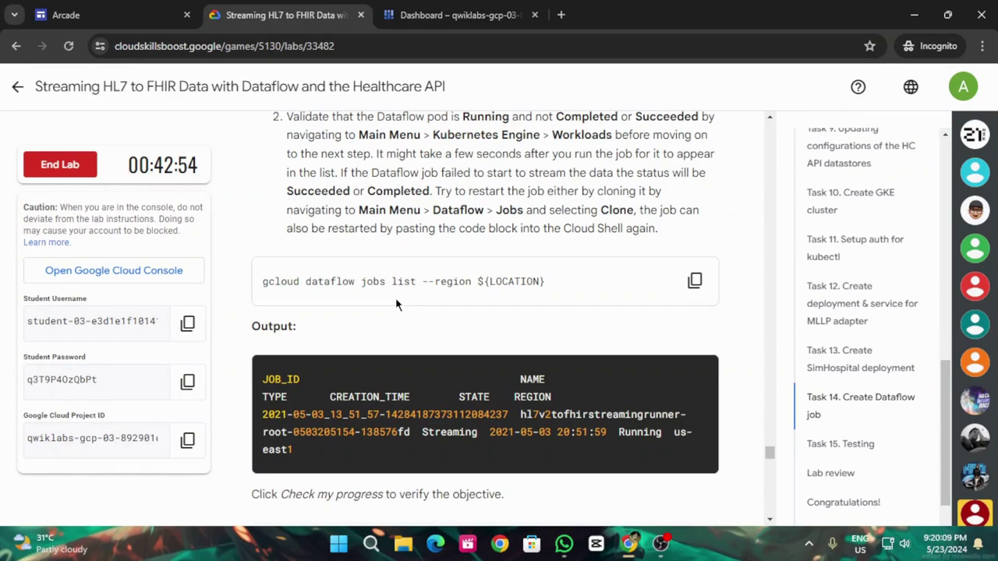
{"action": "scroll", "coordinate": [396, 304], "scroll_direction": "down", "scroll_amount": 4}
{"action": "left_click", "coordinate": [403, 283]}
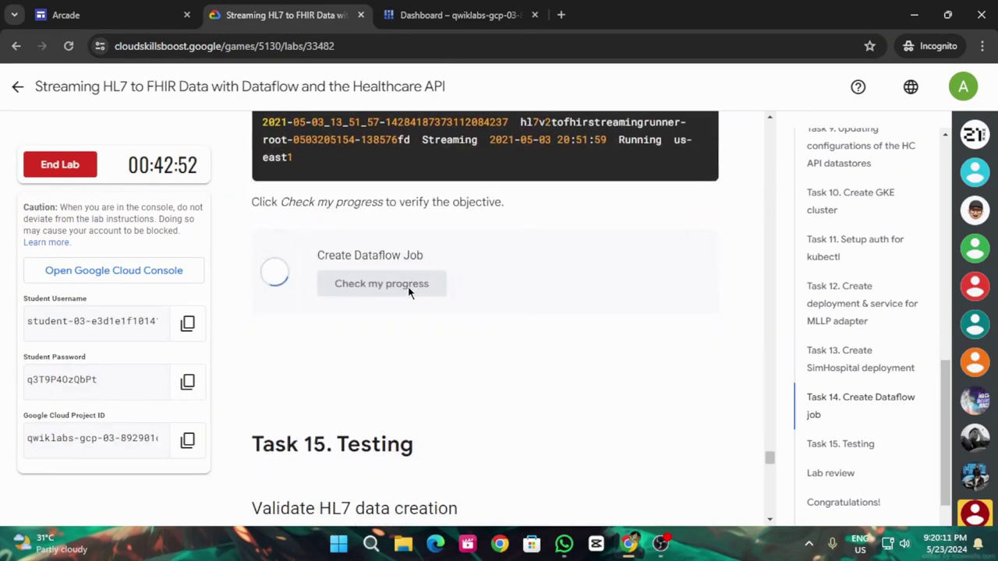
Rerun "gcloud dataflow jobs list --region ${LOCATION}" in Cloud Shell and check the lab progress for Create Dataflow Job again
{"action": "left_click", "coordinate": [449, 9]}
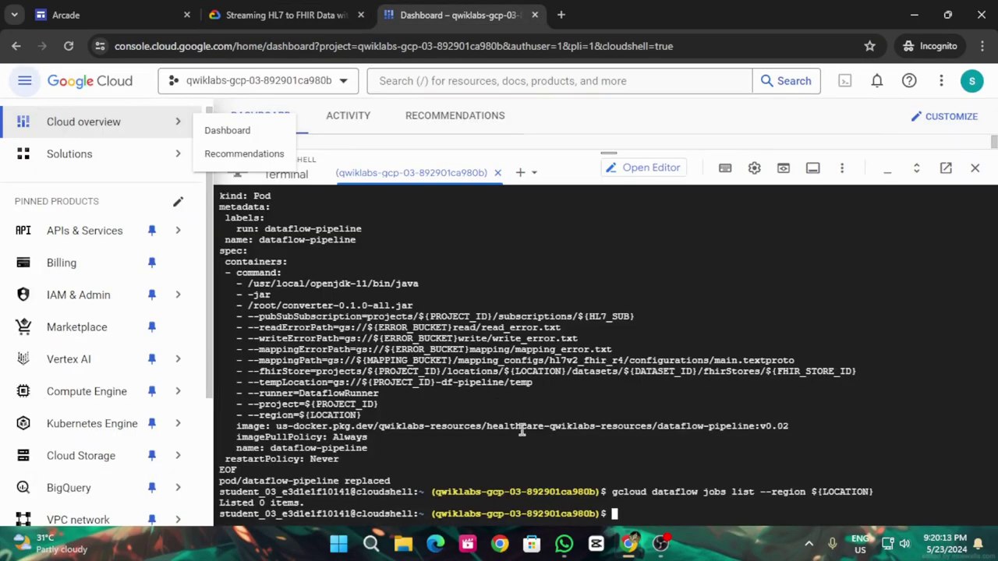
{"action": "key", "text": "Up"}
{"action": "key", "text": "Return"}
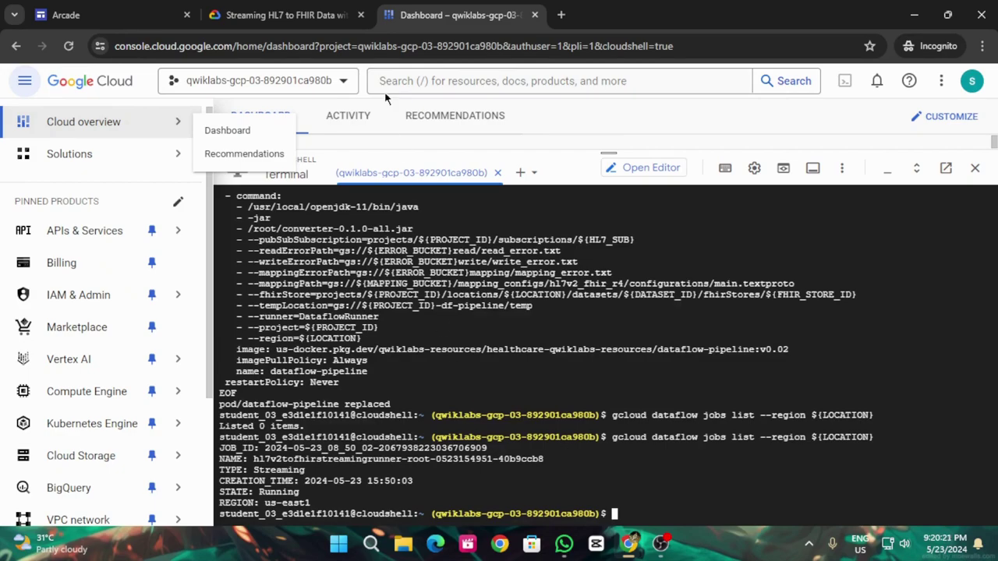
{"action": "left_click", "coordinate": [280, 15]}
{"action": "left_click", "coordinate": [346, 286]}
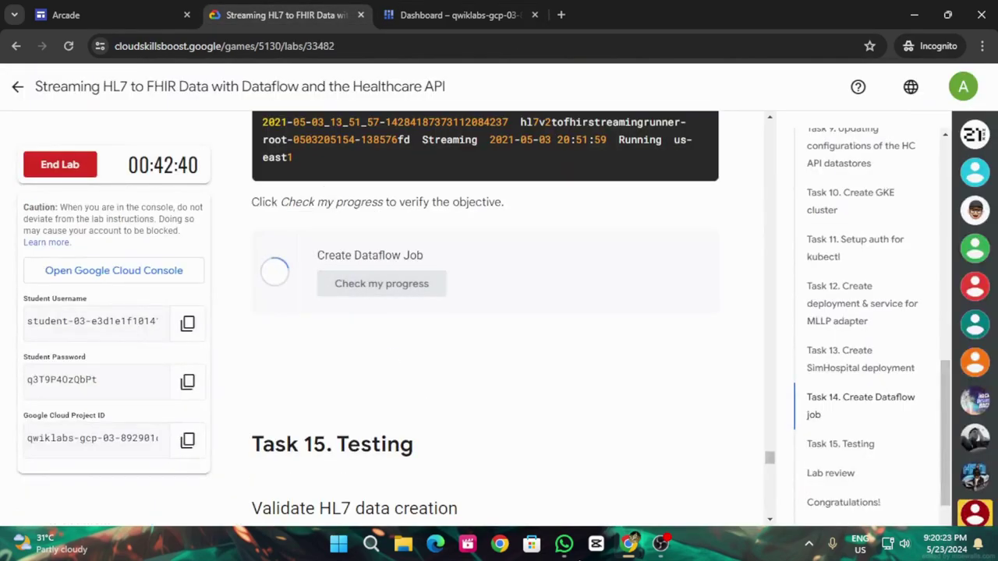
Run the Task 15 "curl -X GET" code block in Cloud Shell to list the messages in the HL7v2 datastore
{"action": "scroll", "coordinate": [481, 349], "scroll_direction": "down", "scroll_amount": 6}
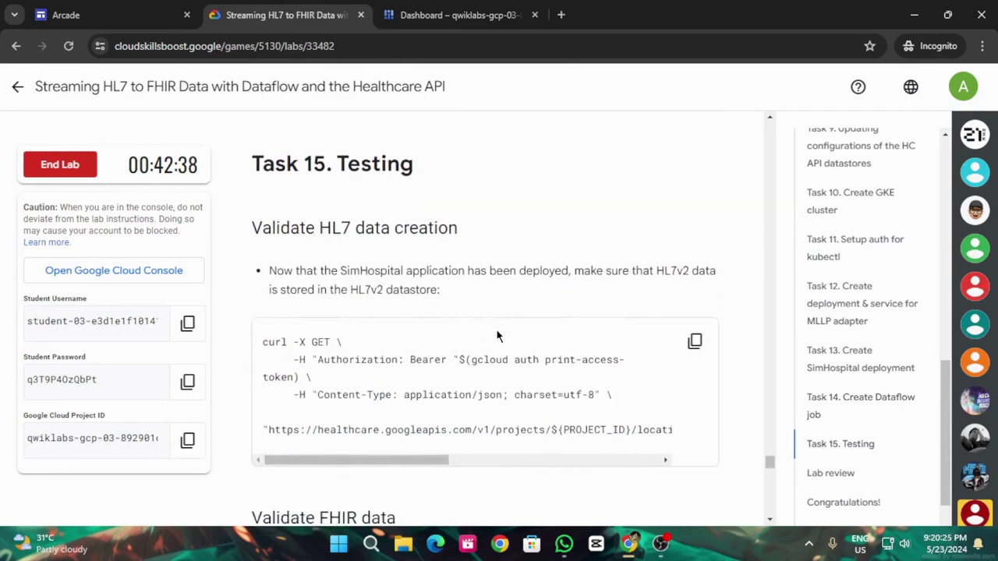
{"action": "left_click", "coordinate": [695, 207]}
{"action": "left_click", "coordinate": [476, 7]}
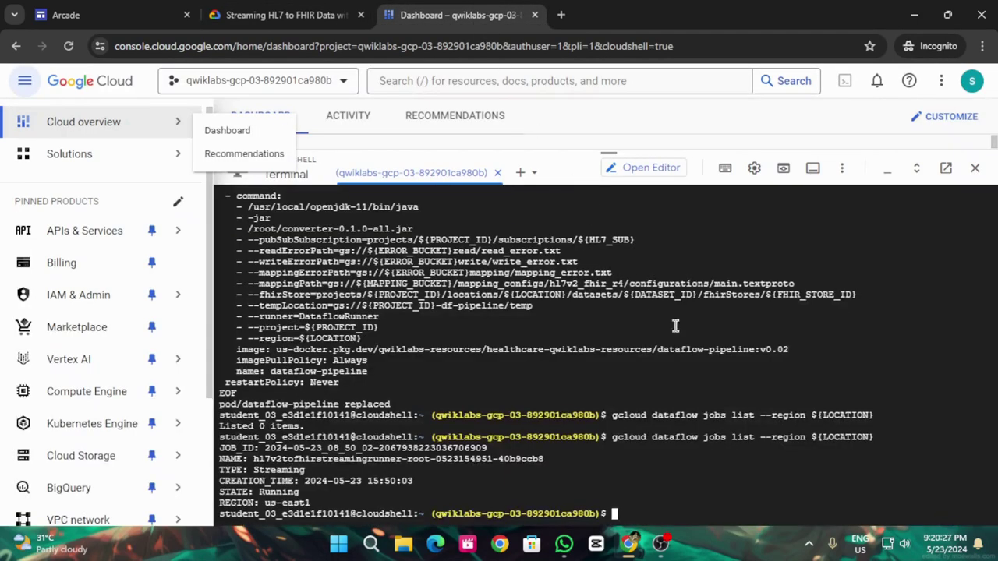
{"action": "key", "text": "ctrl+v"}
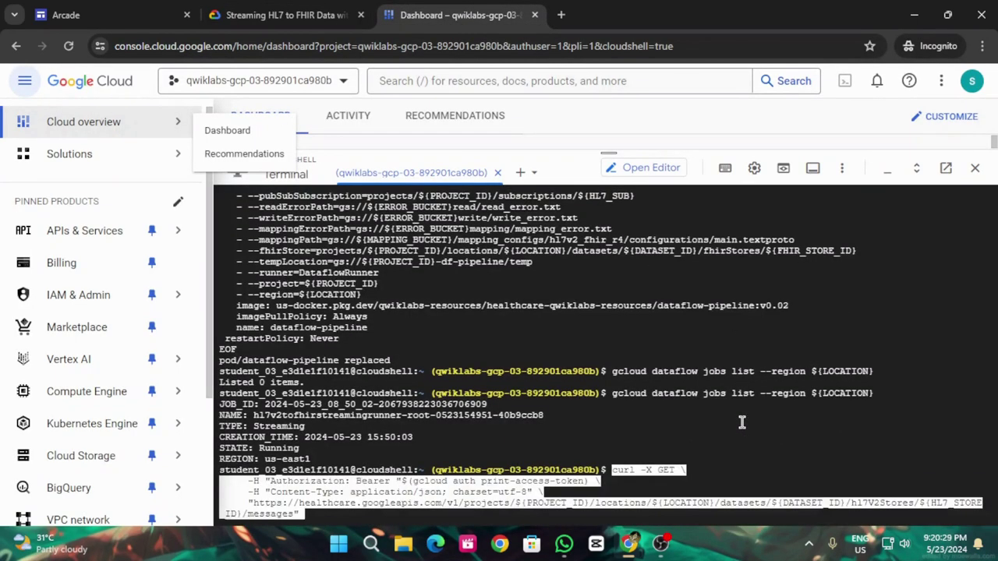
{"action": "key", "text": "Return"}
Read the FHIR viewer and BigQuery instructions in Task 15 and check the lab progress for the data transfer to BigQuery
{"action": "left_click", "coordinate": [344, 6]}
{"action": "scroll", "coordinate": [427, 263], "scroll_direction": "down", "scroll_amount": 10}
{"action": "scroll", "coordinate": [434, 274], "scroll_direction": "up", "scroll_amount": 6}
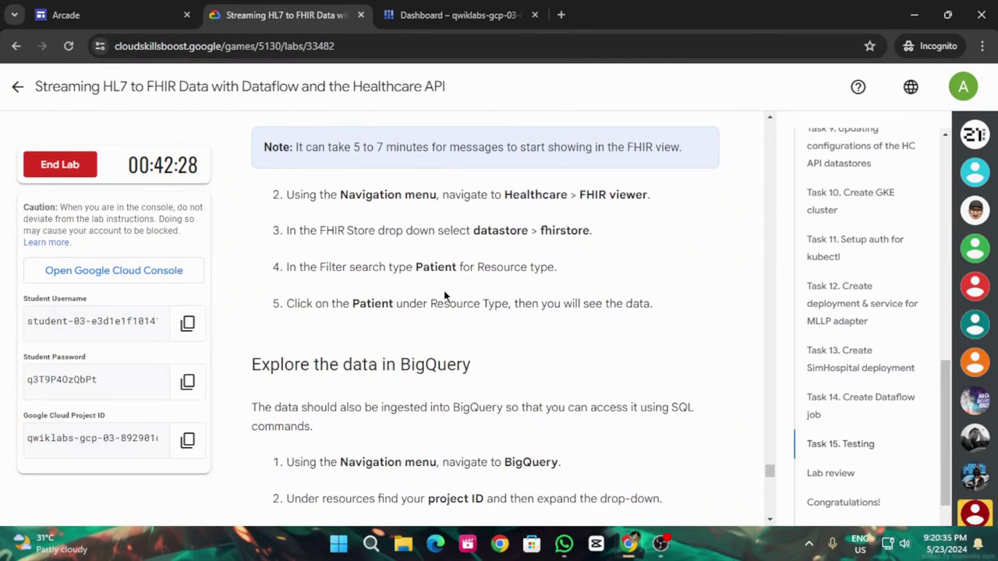
{"action": "scroll", "coordinate": [445, 295], "scroll_direction": "down", "scroll_amount": 4}
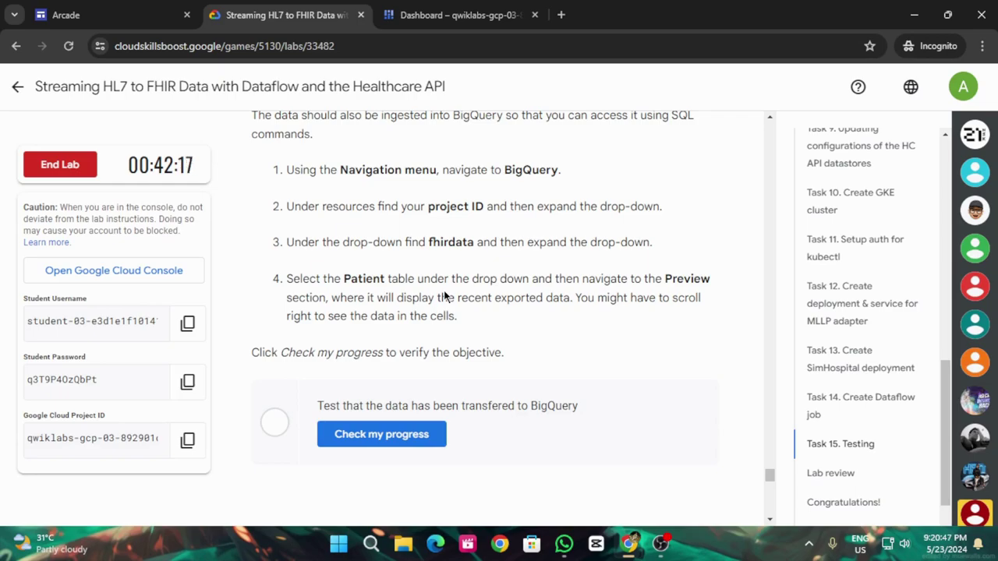
{"action": "scroll", "coordinate": [468, 363], "scroll_direction": "down", "scroll_amount": 3}
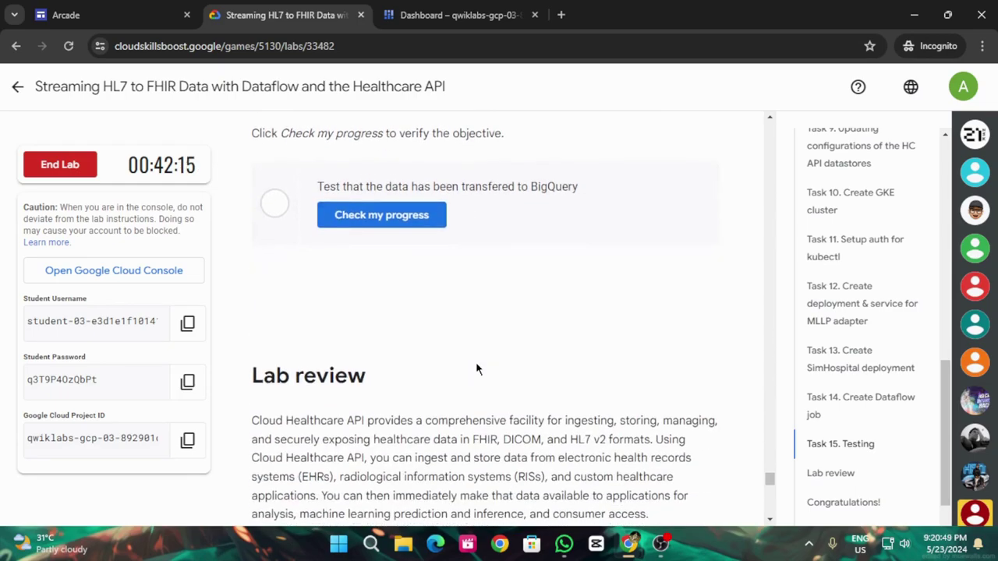
{"action": "left_click", "coordinate": [402, 226]}
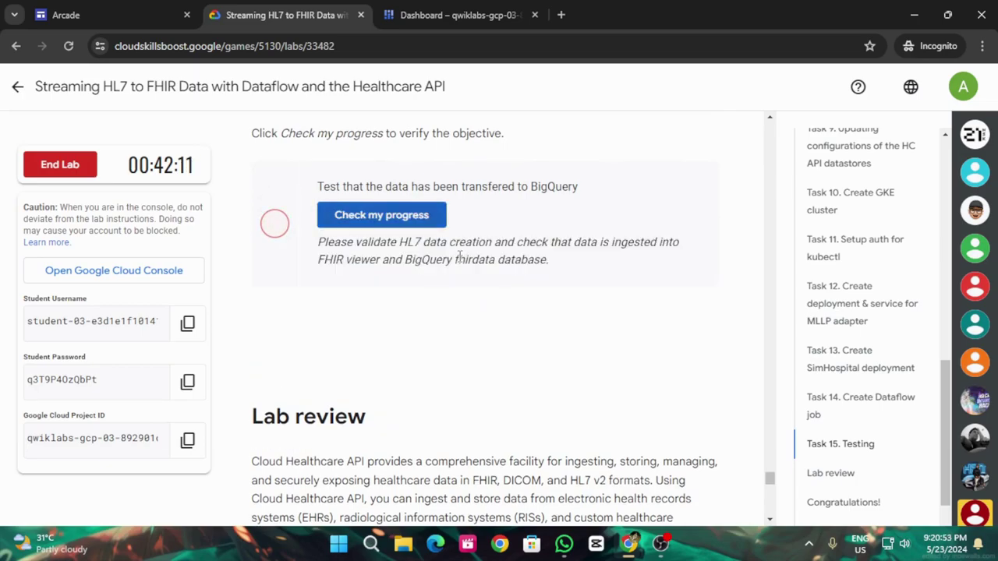
Look at Cloud Shell again and repeat the lab progress check for the data transfer to BigQuery several times
{"action": "scroll", "coordinate": [461, 269], "scroll_direction": "up", "scroll_amount": 3}
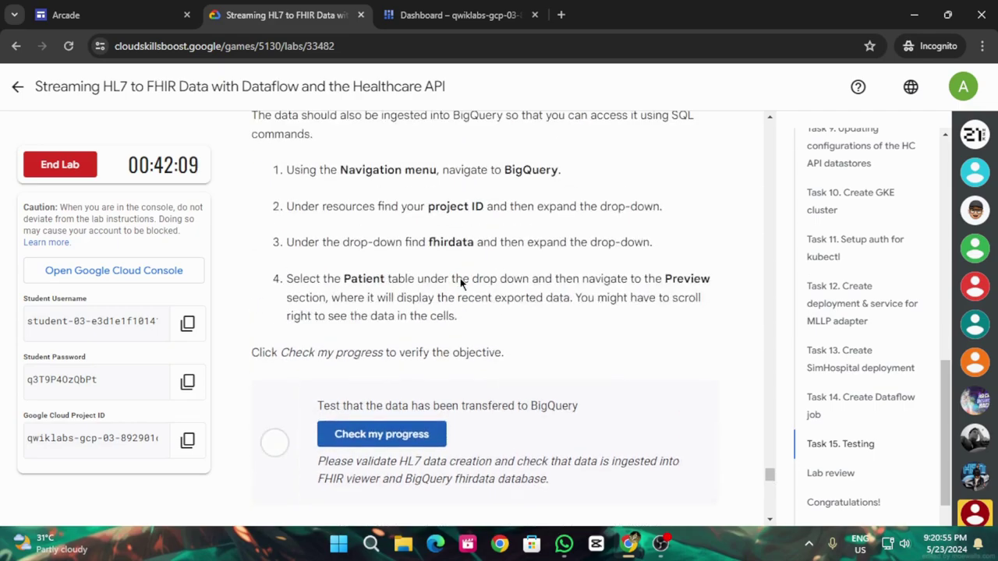
{"action": "left_click", "coordinate": [460, 8]}
{"action": "key", "text": "ctrl+shift+Tab"}
{"action": "left_click", "coordinate": [387, 432]}
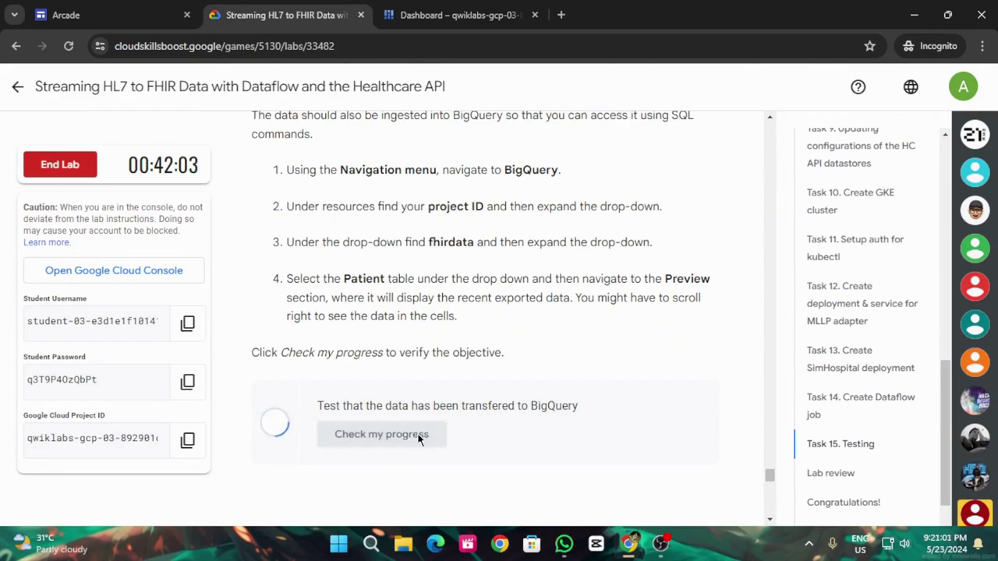
{"action": "left_click", "coordinate": [417, 437]}
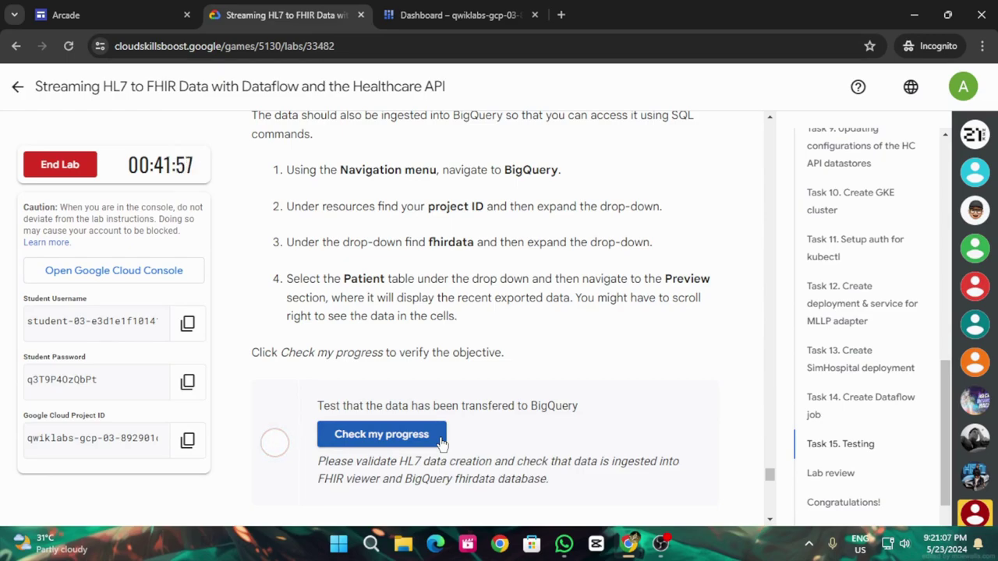
{"action": "left_click", "coordinate": [399, 434]}
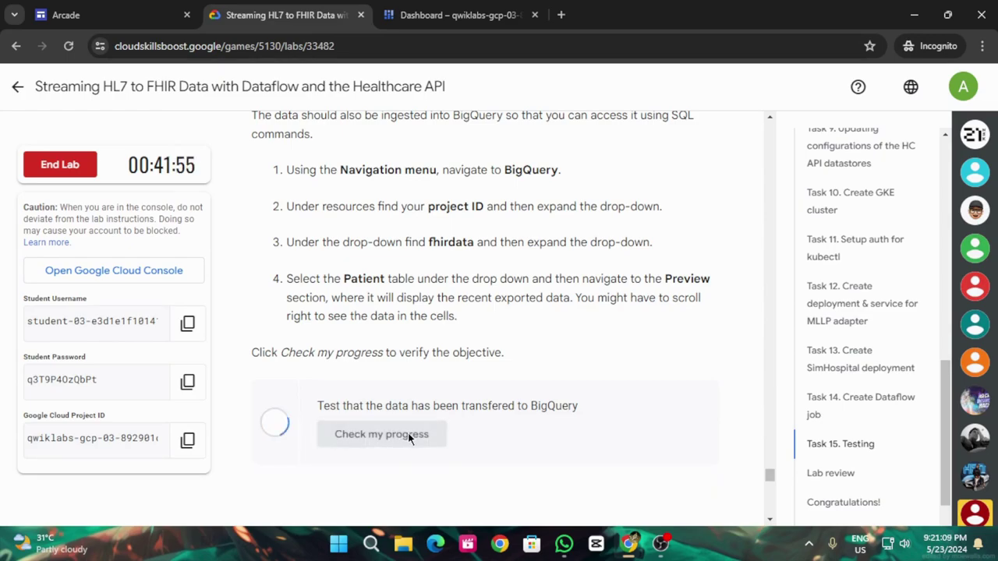
{"action": "left_click", "coordinate": [409, 435]}
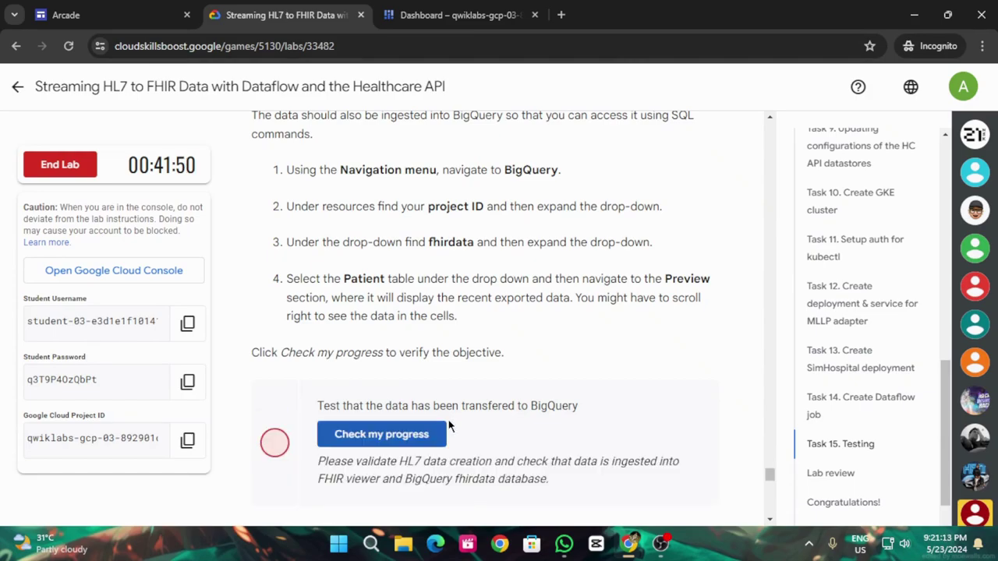
Look over the rest of the lab page and reread the Task 15 steps for exploring the data in BigQuery
{"action": "scroll", "coordinate": [441, 319], "scroll_direction": "down", "scroll_amount": 10}
{"action": "scroll", "coordinate": [441, 320], "scroll_direction": "up", "scroll_amount": 7}
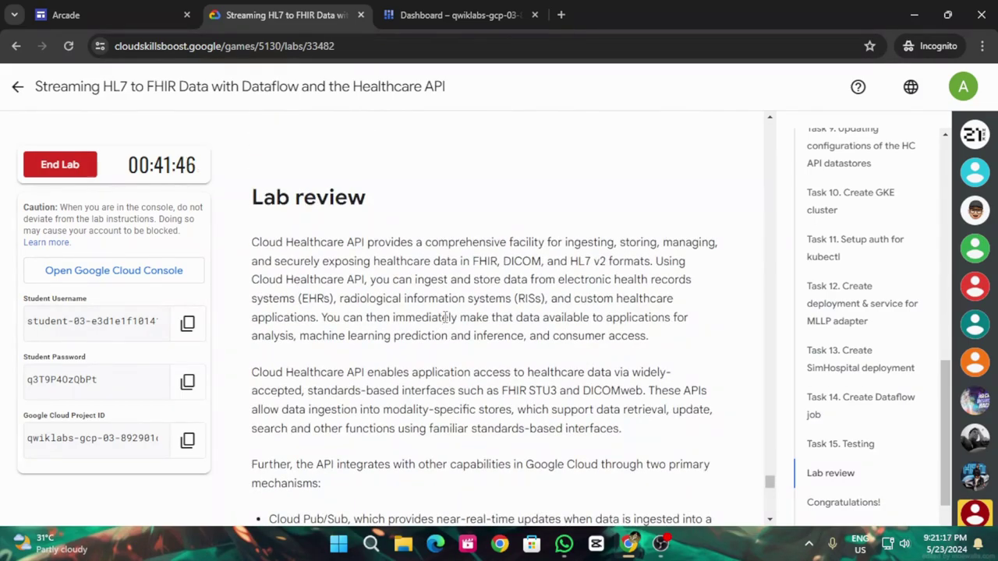
{"action": "scroll", "coordinate": [445, 317], "scroll_direction": "up", "scroll_amount": 7}
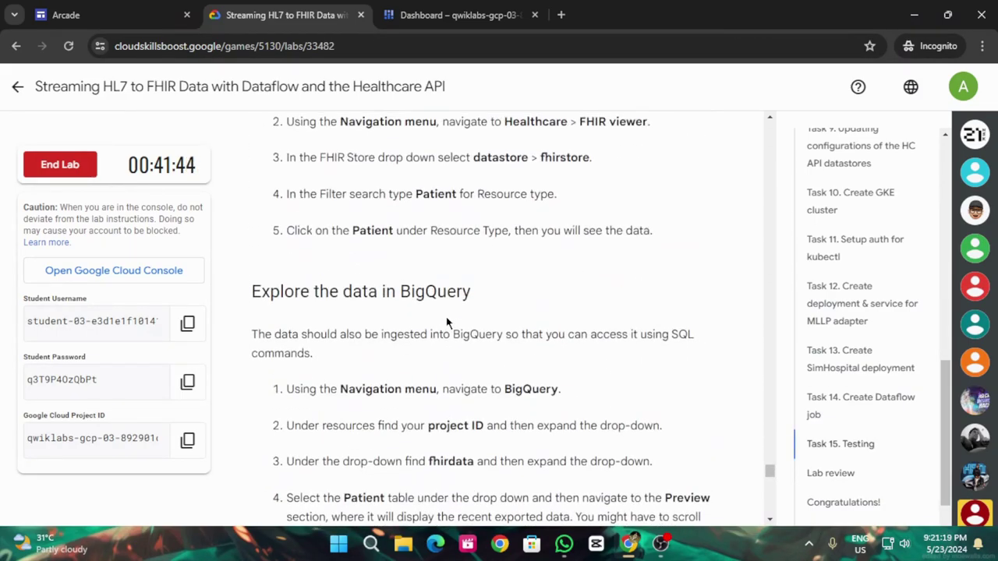
{"action": "scroll", "coordinate": [446, 321], "scroll_direction": "down", "scroll_amount": 2}
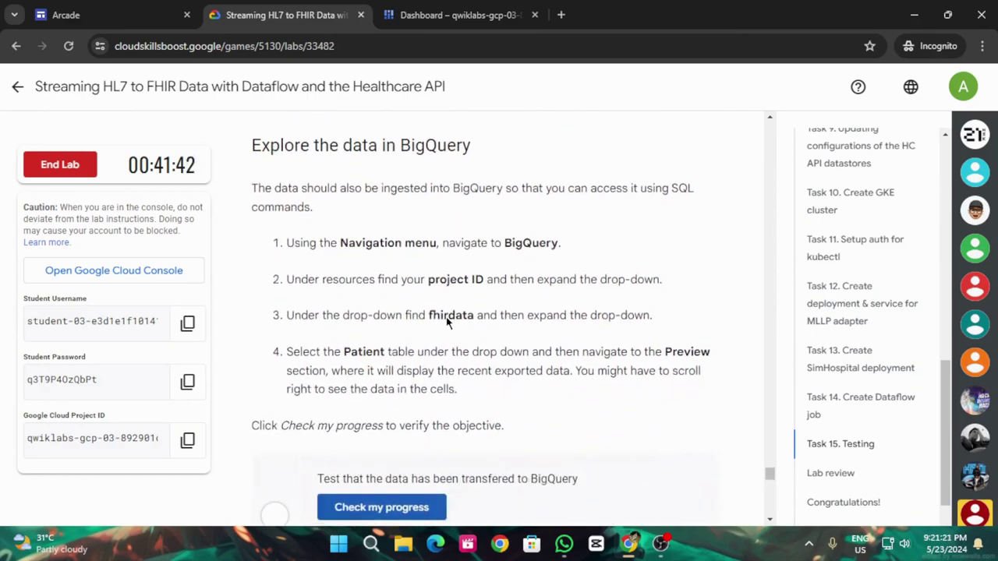